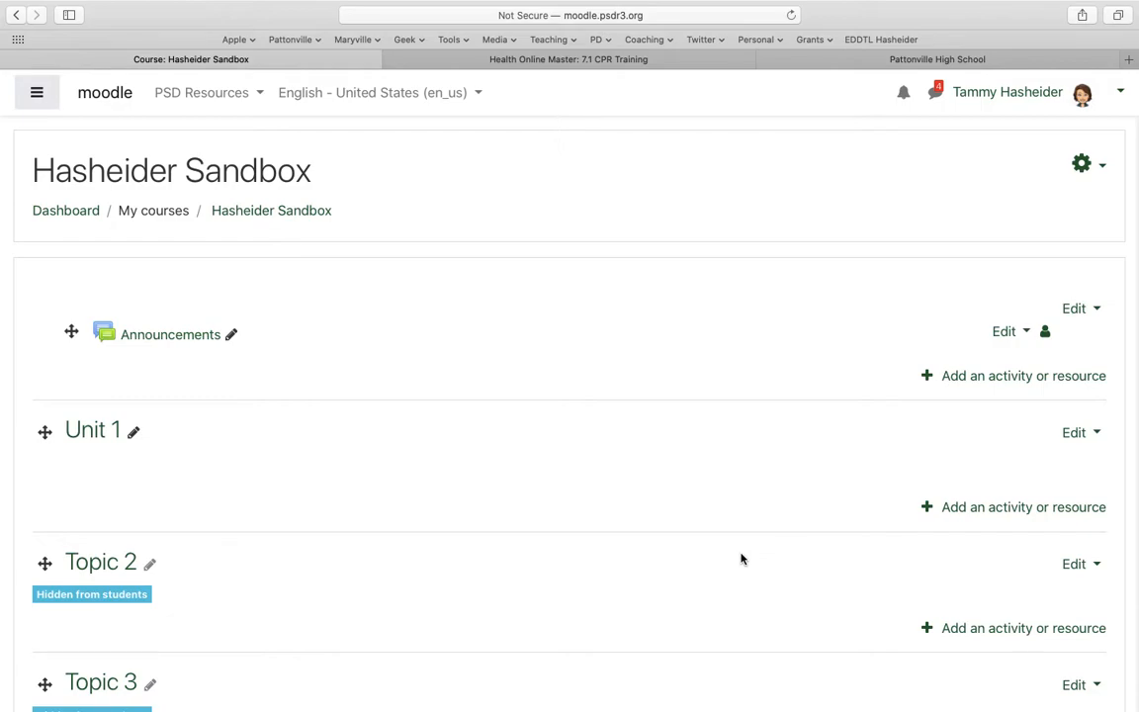
Add a new Page resource to the Unit 1 section of the course
left_click(961, 506)
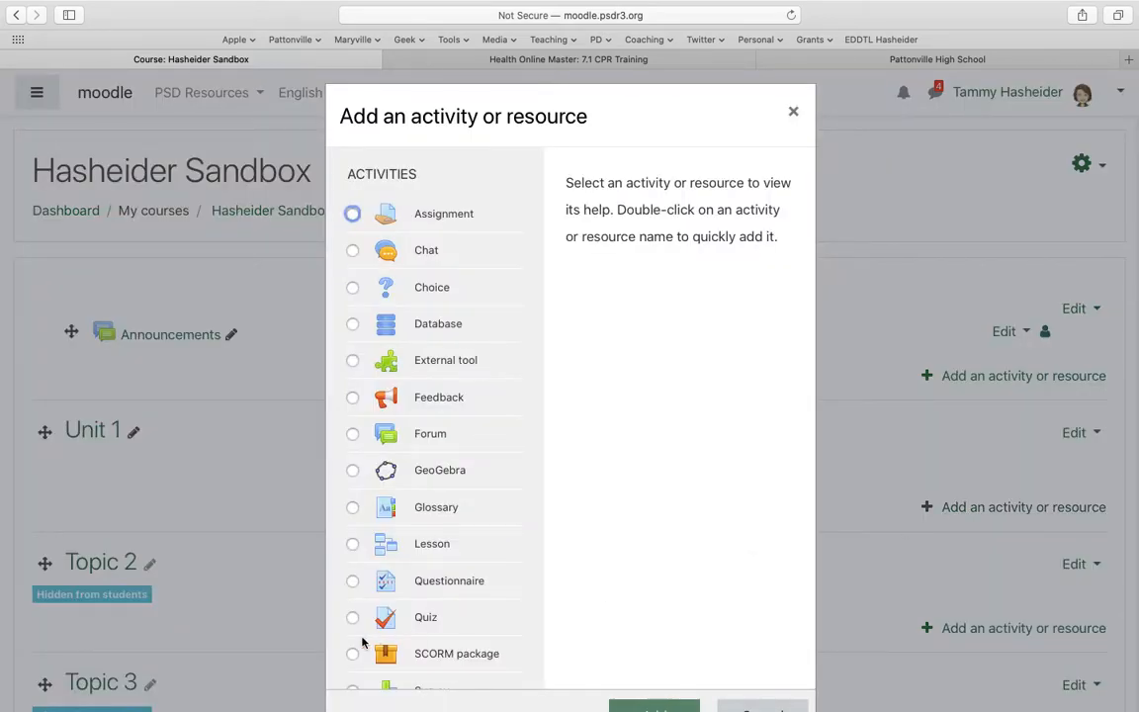
scroll(358, 643, "down", 5)
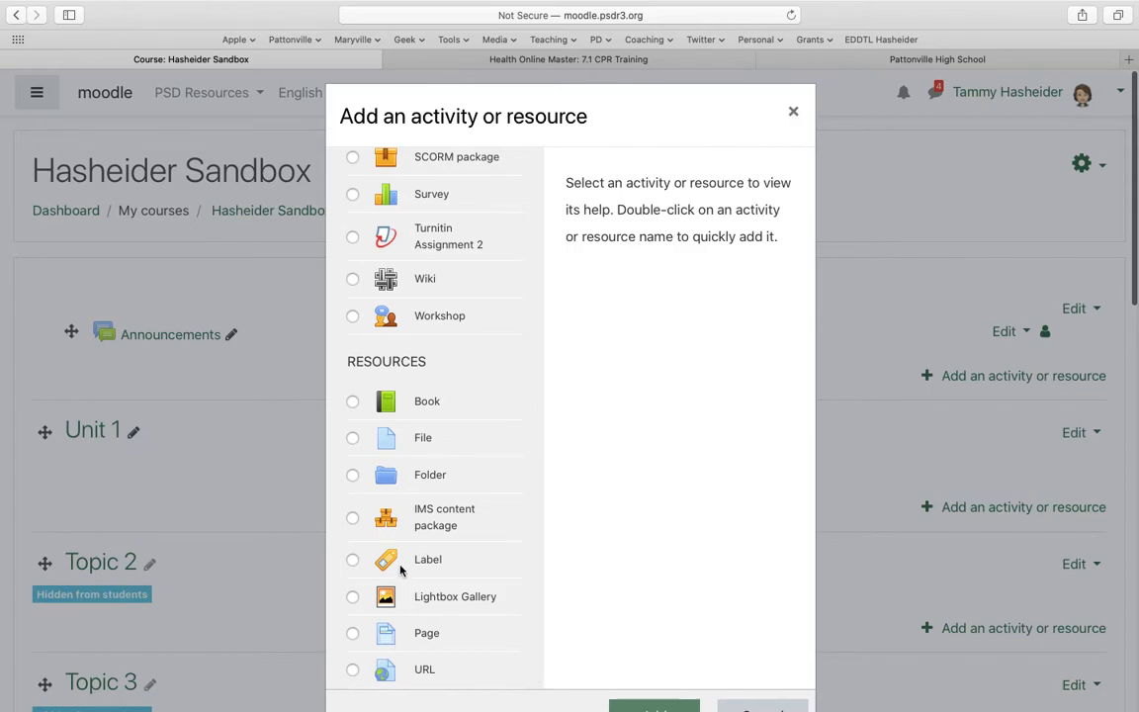
left_click(355, 634)
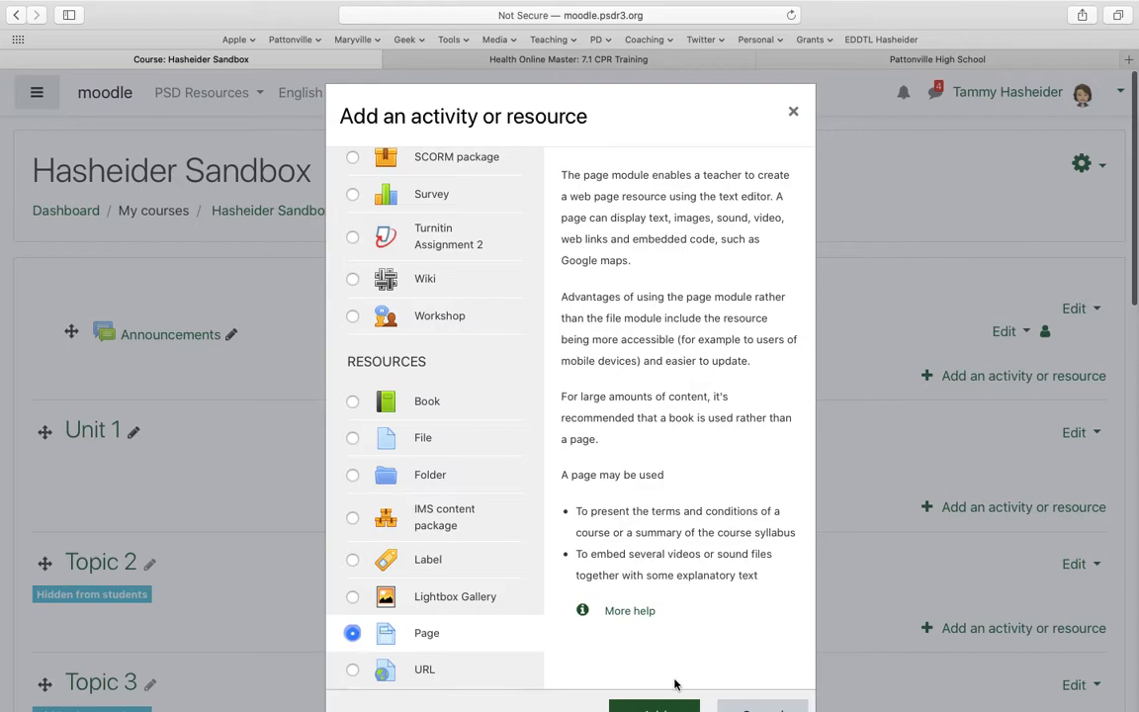
scroll(675, 684, "down", 2)
left_click(666, 648)
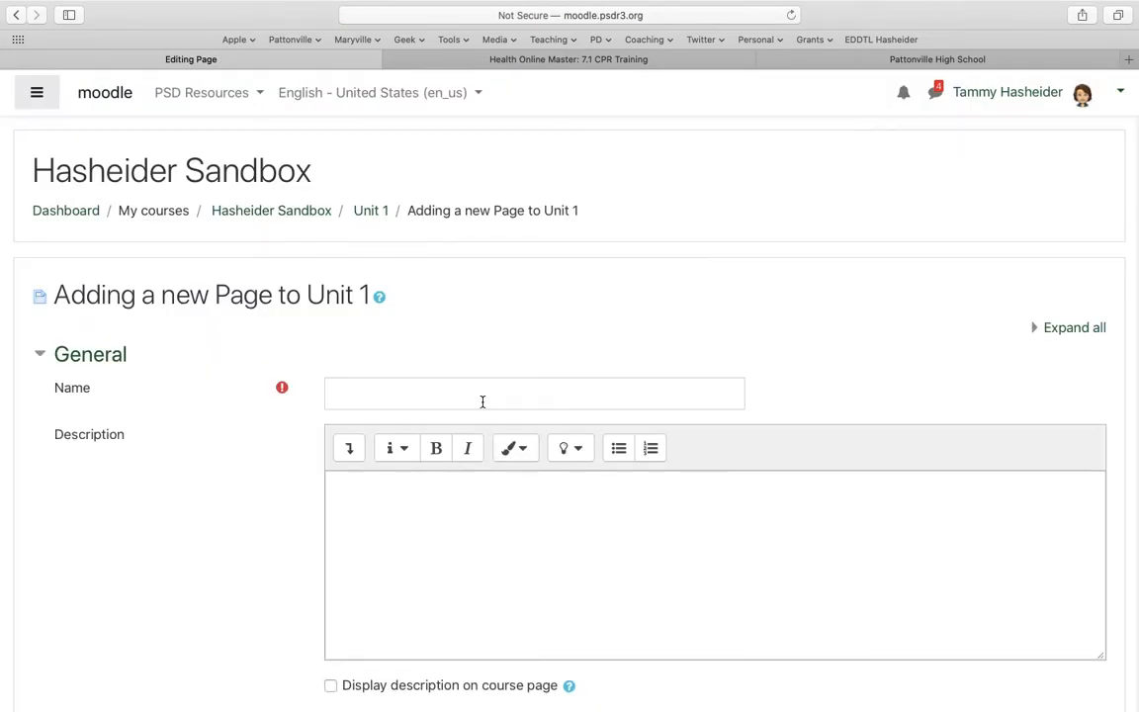
Name the page "Instructions for the Week of April 13-April 17" and place the cursor in the empty page content editor
left_click(482, 401)
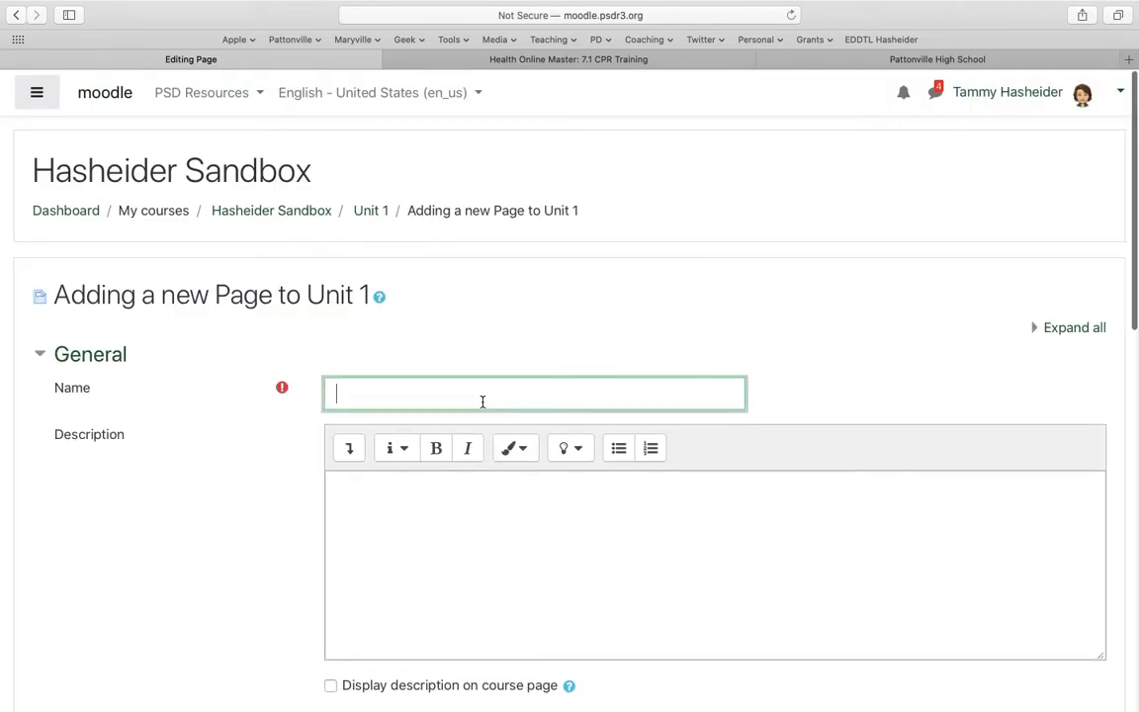
type("Instructions for ")
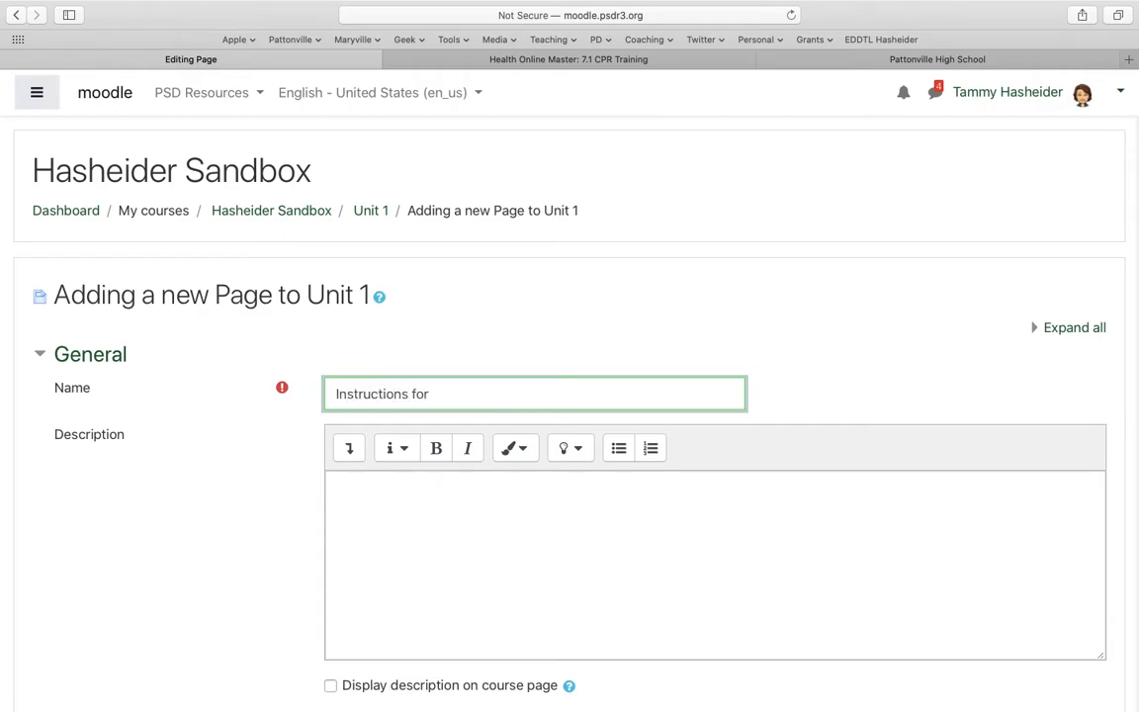
type("the Week of April ")
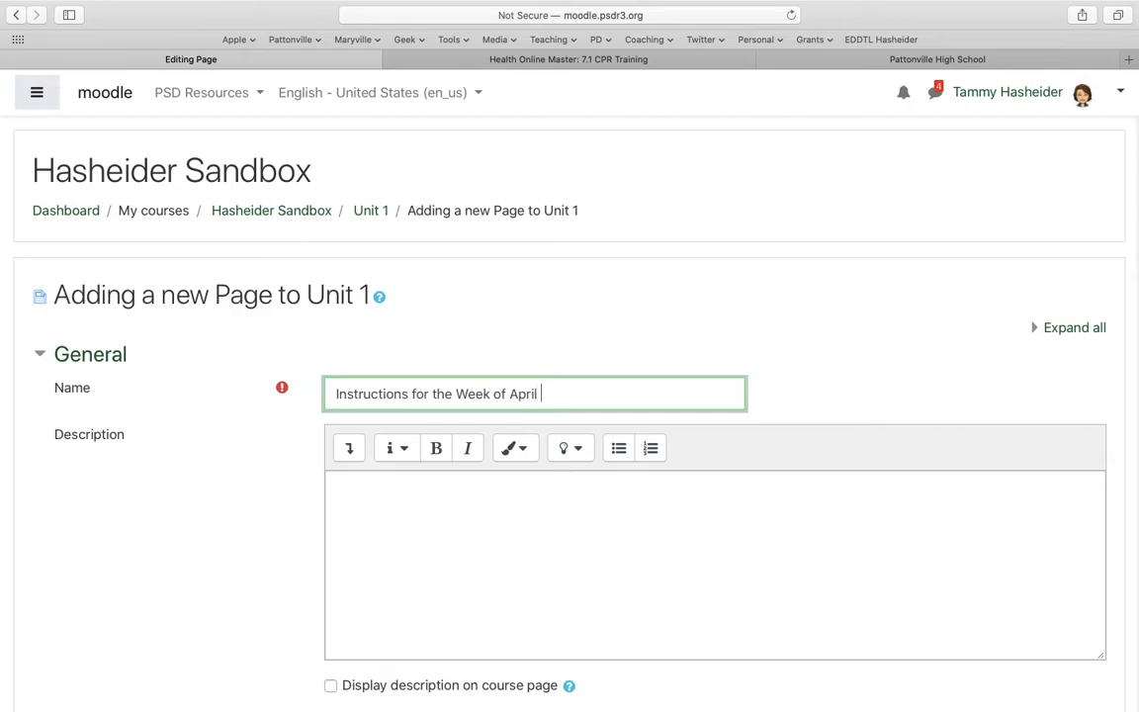
type("13-April 17")
left_click(504, 559)
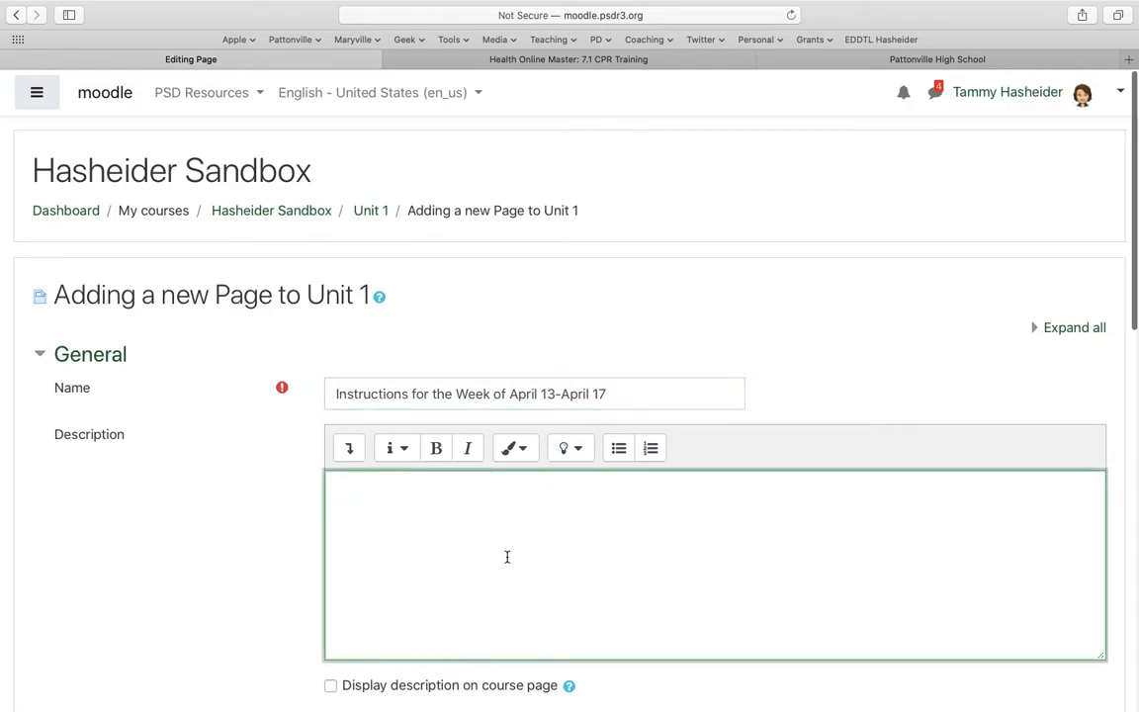
scroll(507, 556, "down", 5)
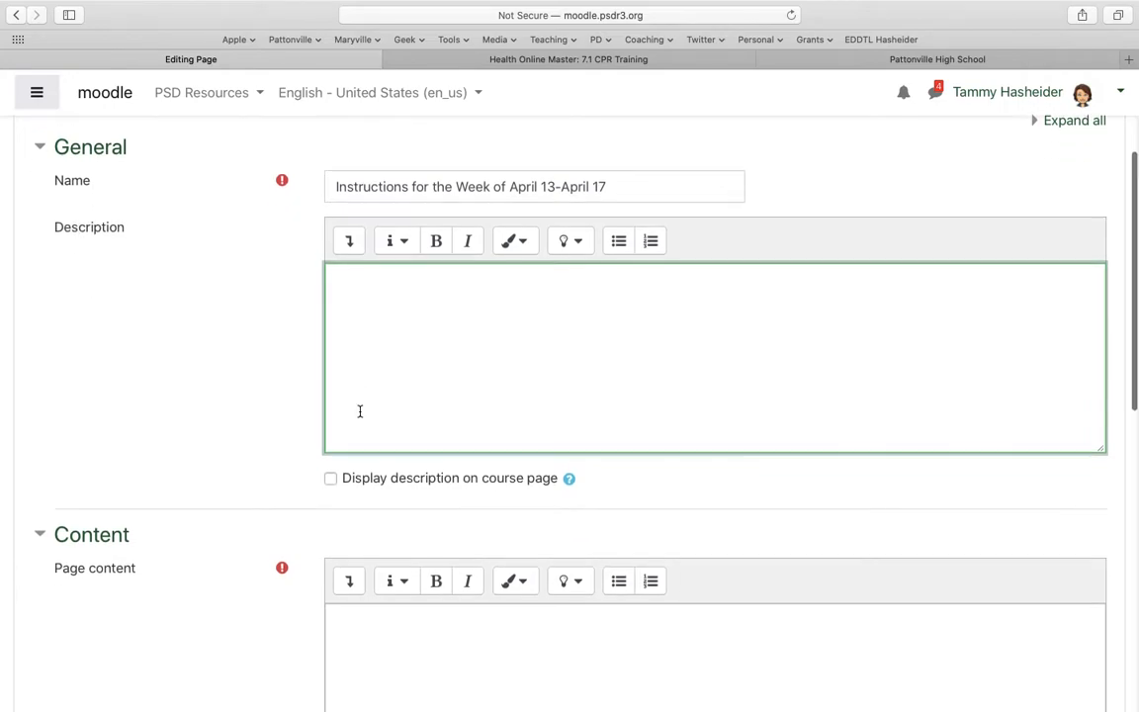
scroll(359, 412, "down", 5)
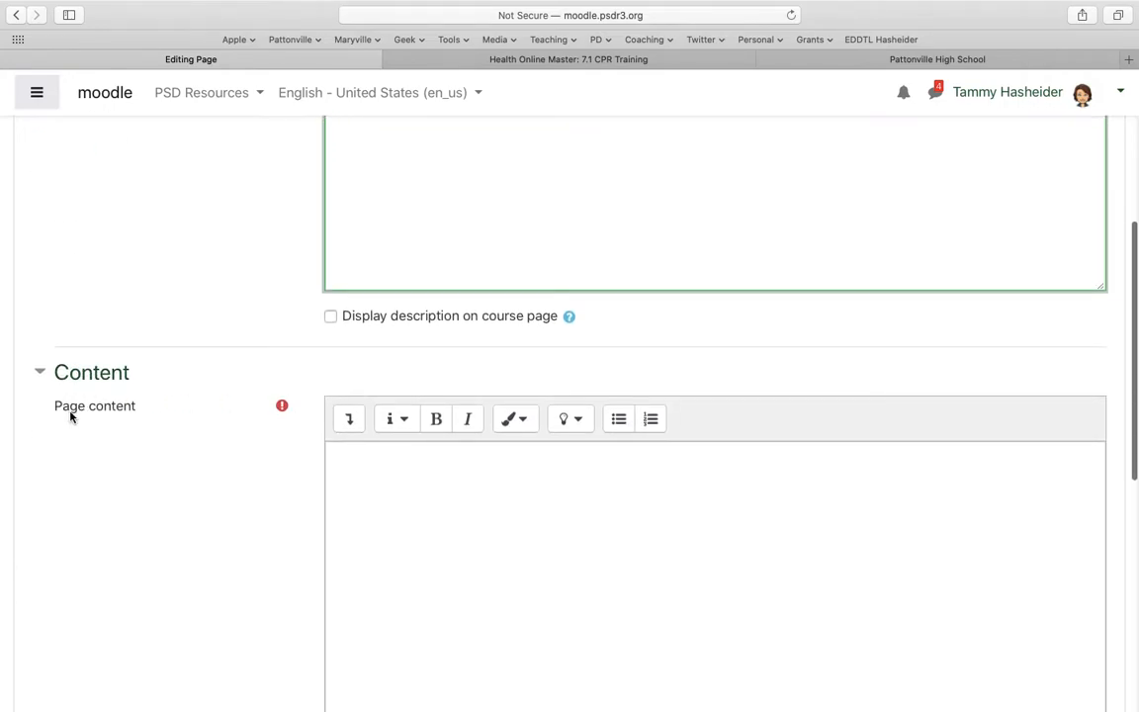
left_click(465, 552)
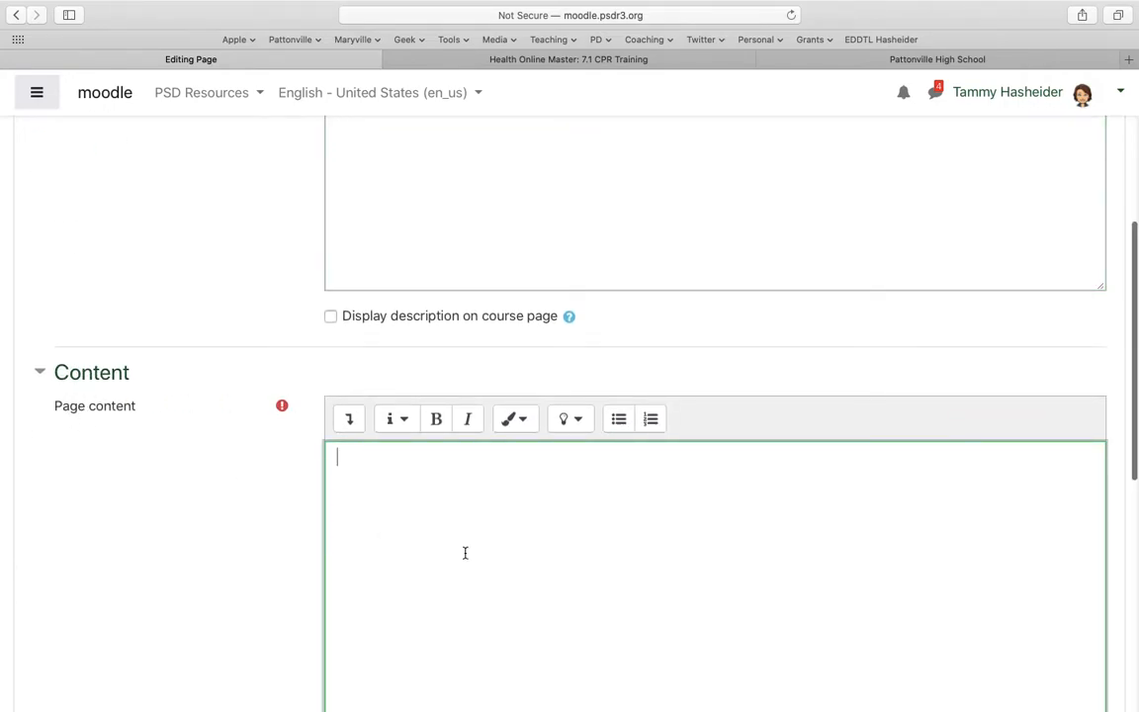
scroll(465, 552, "down", 6)
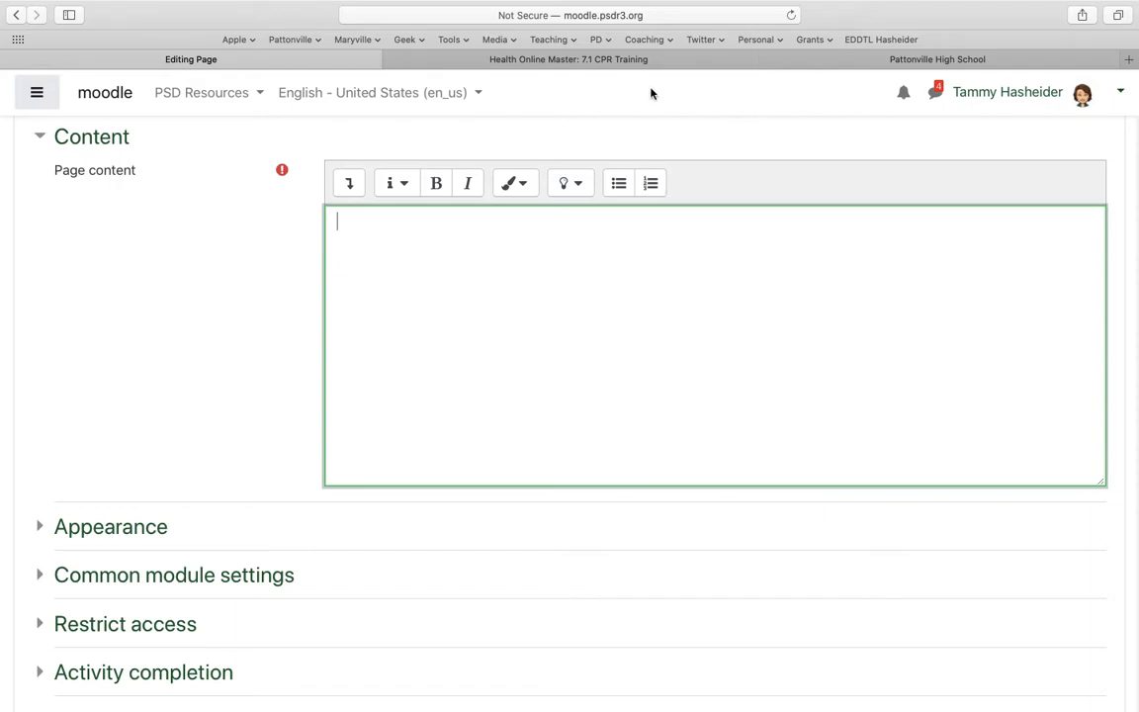
Examine the finished 7.1 CPR Training page for its headings, lists, links, embedded video and tasks, and return to the page being edited
left_click(595, 61)
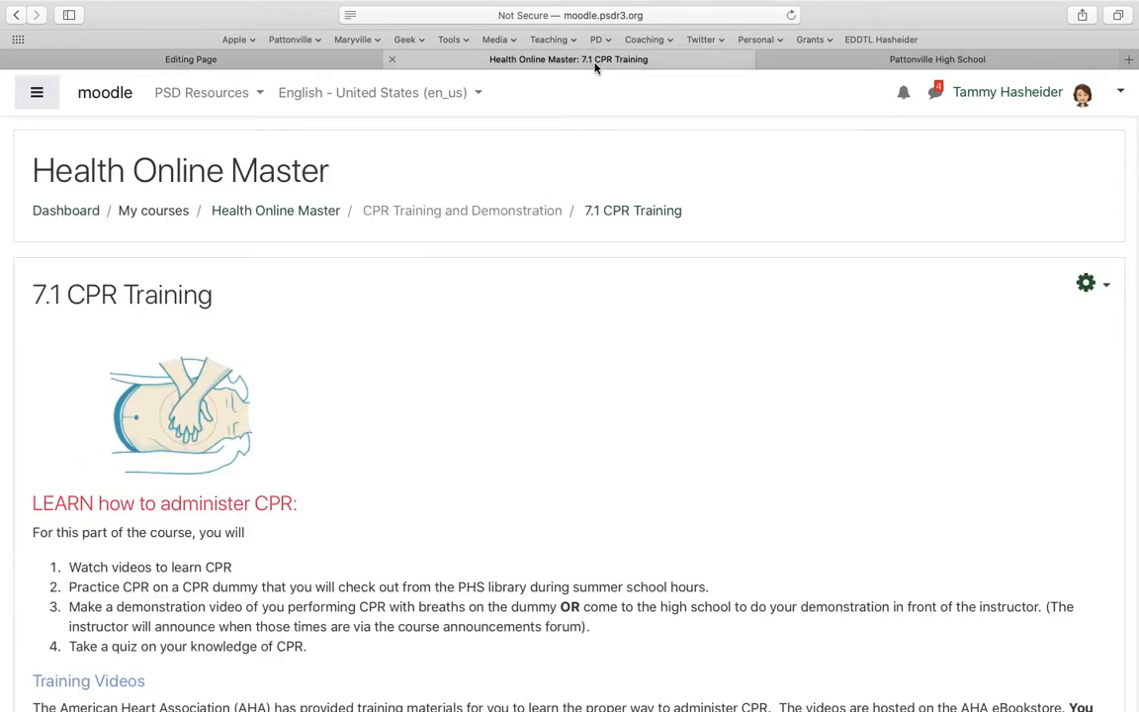
scroll(600, 548, "down", 3)
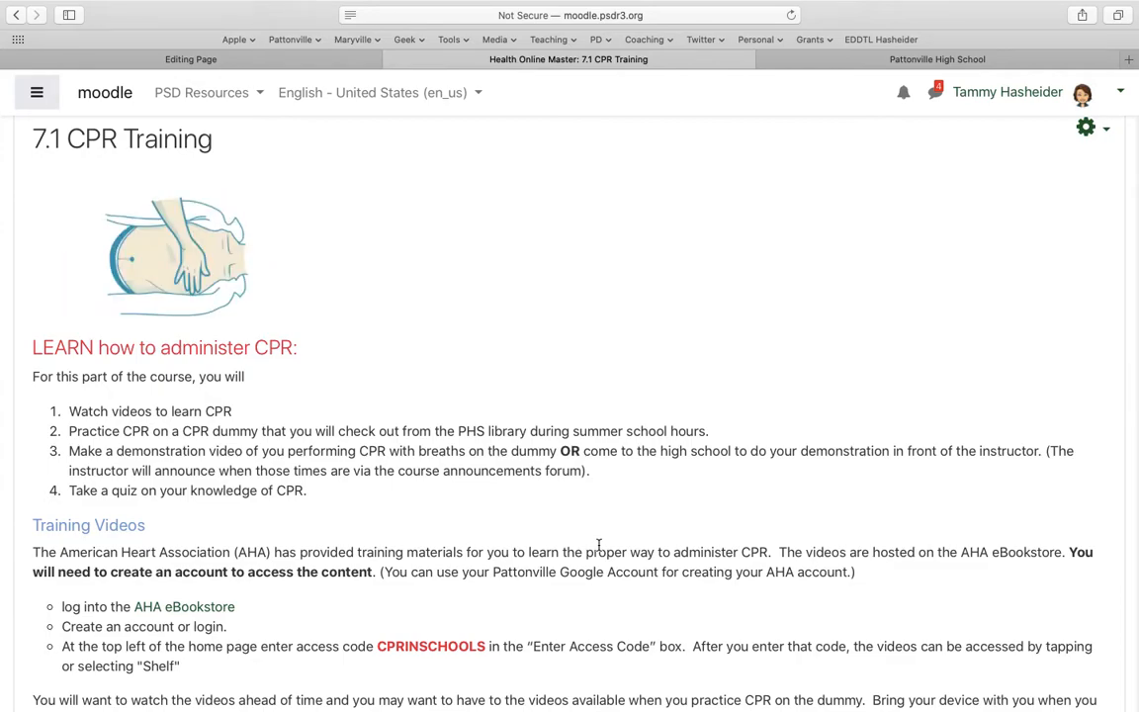
scroll(598, 545, "down", 3)
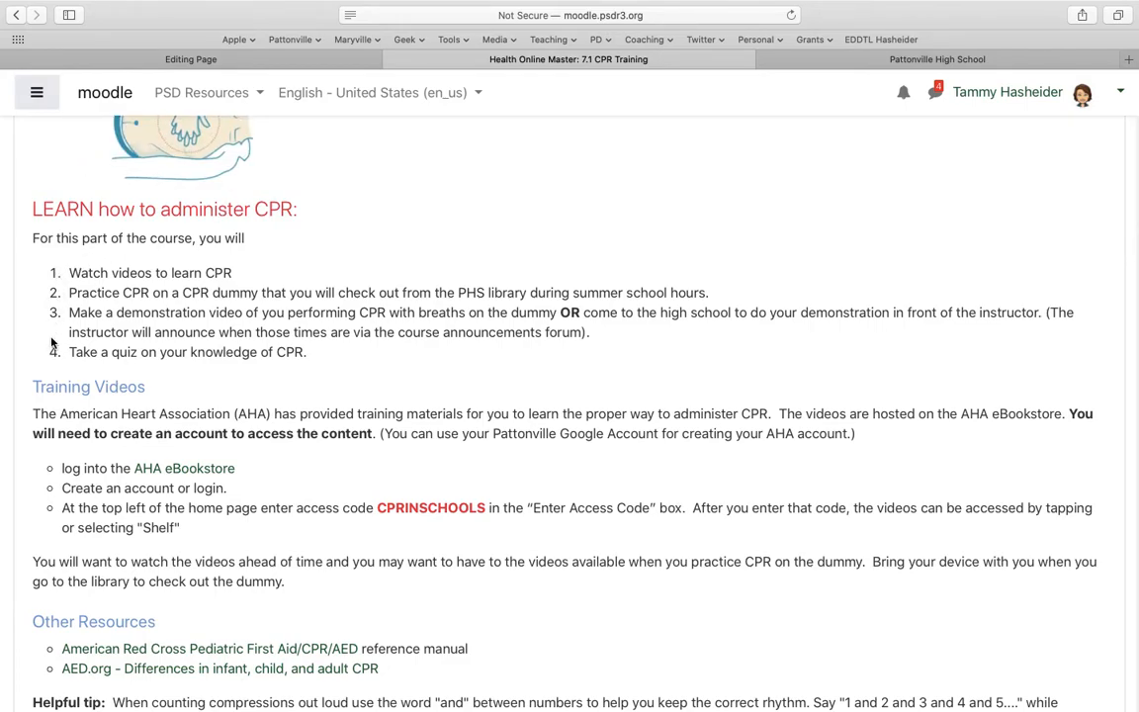
scroll(53, 351, "down", 2)
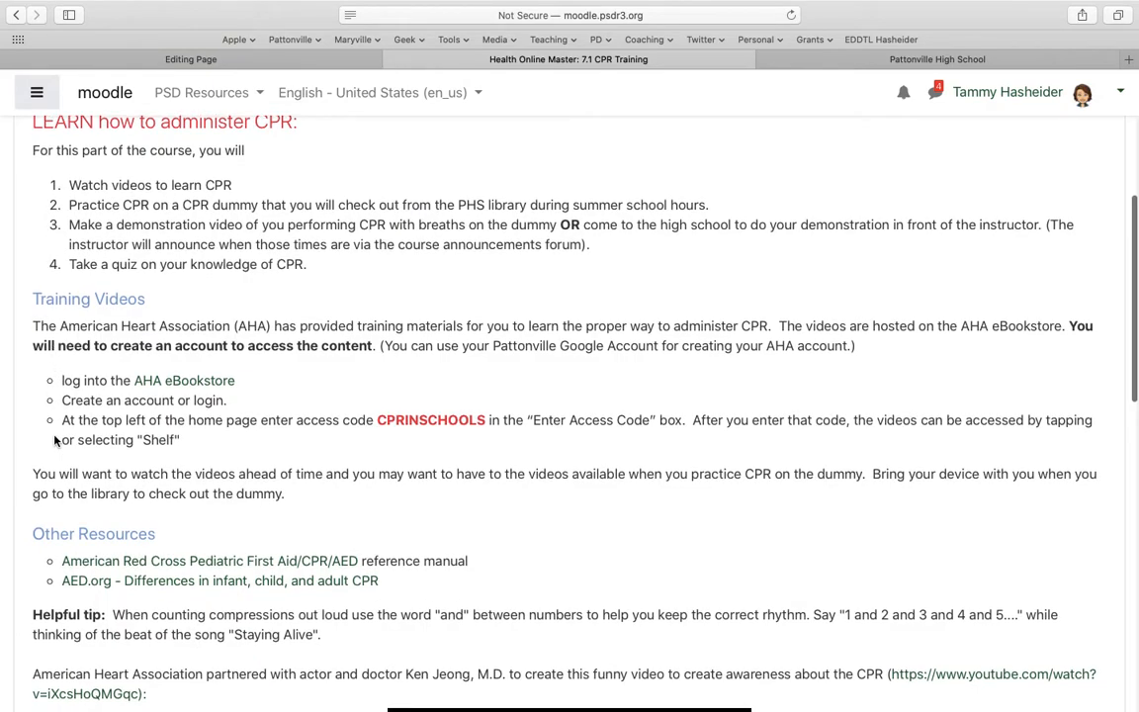
scroll(54, 440, "down", 4)
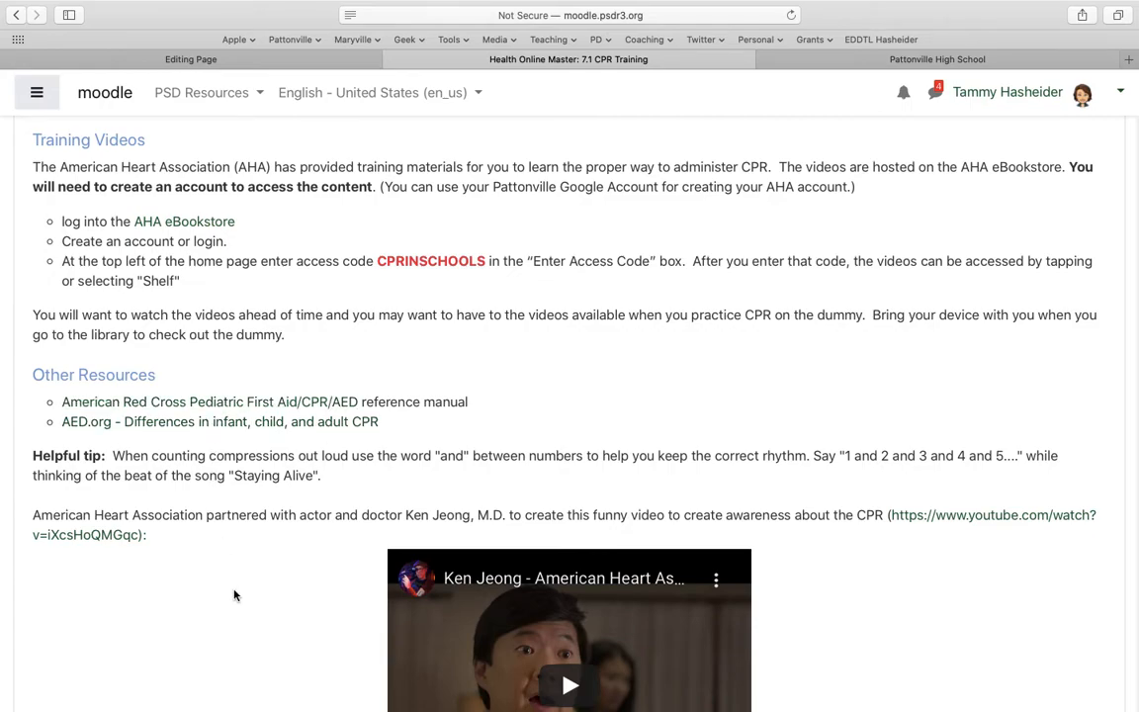
scroll(235, 593, "down", 4)
scroll(235, 594, "up", 9)
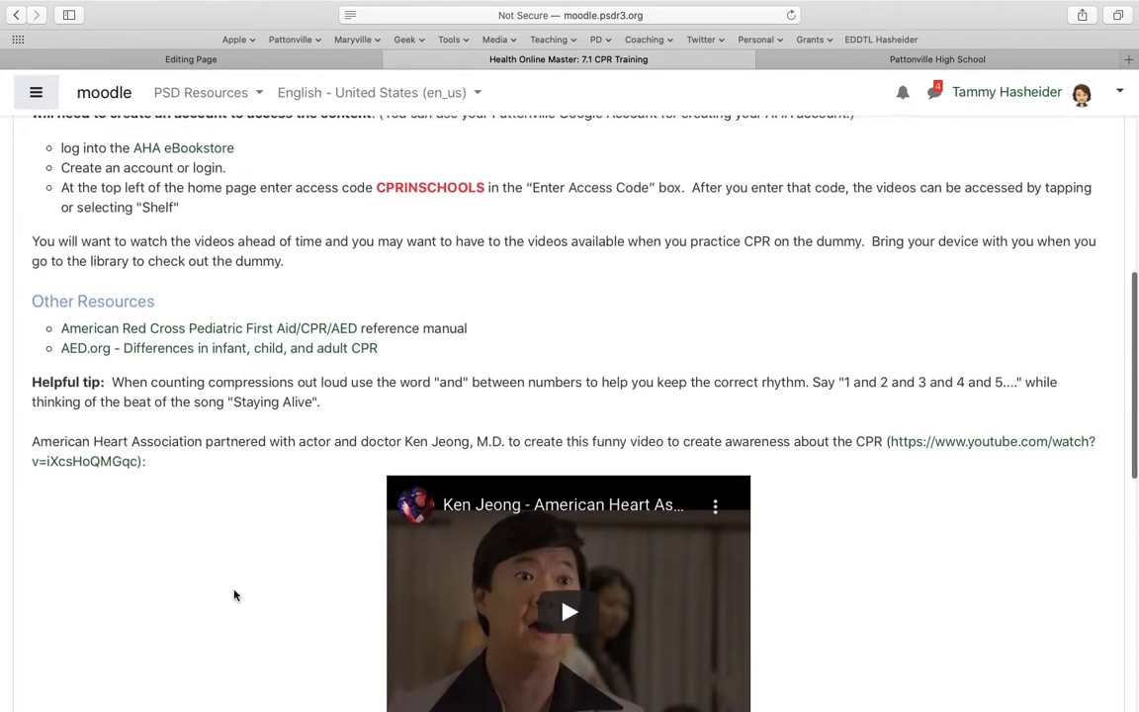
scroll(234, 594, "down", 11)
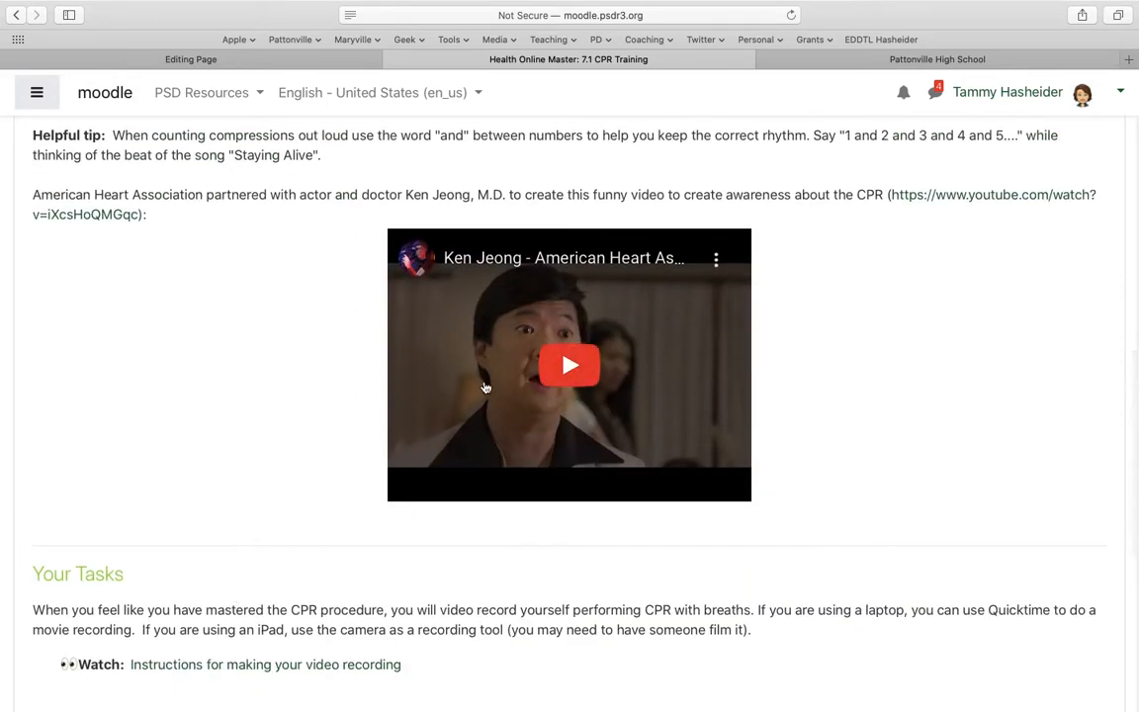
scroll(339, 577, "down", 6)
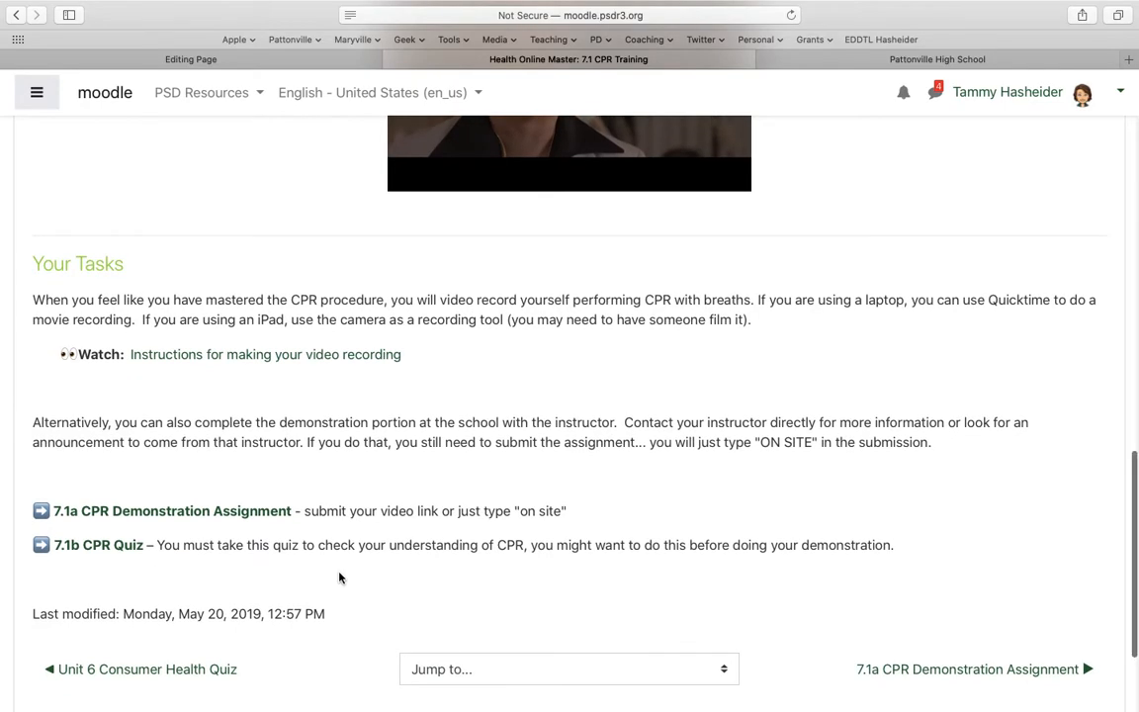
scroll(339, 577, "up", 20)
scroll(339, 577, "down", 11)
scroll(339, 577, "down", 8)
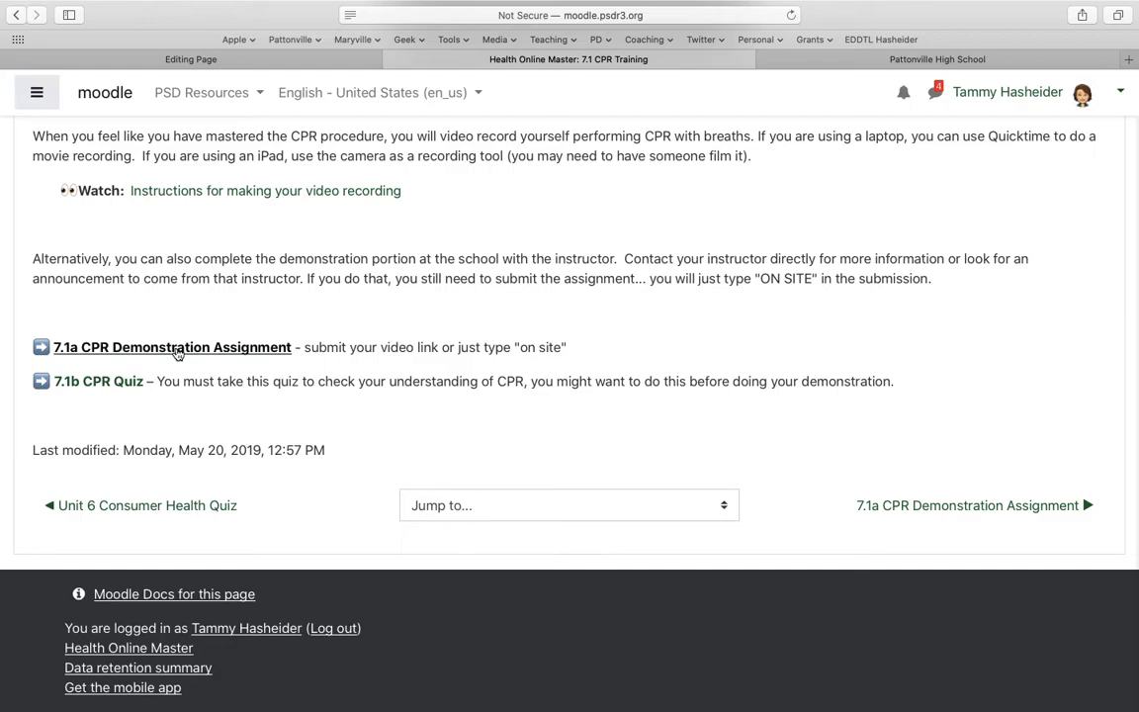
scroll(176, 353, "up", 20)
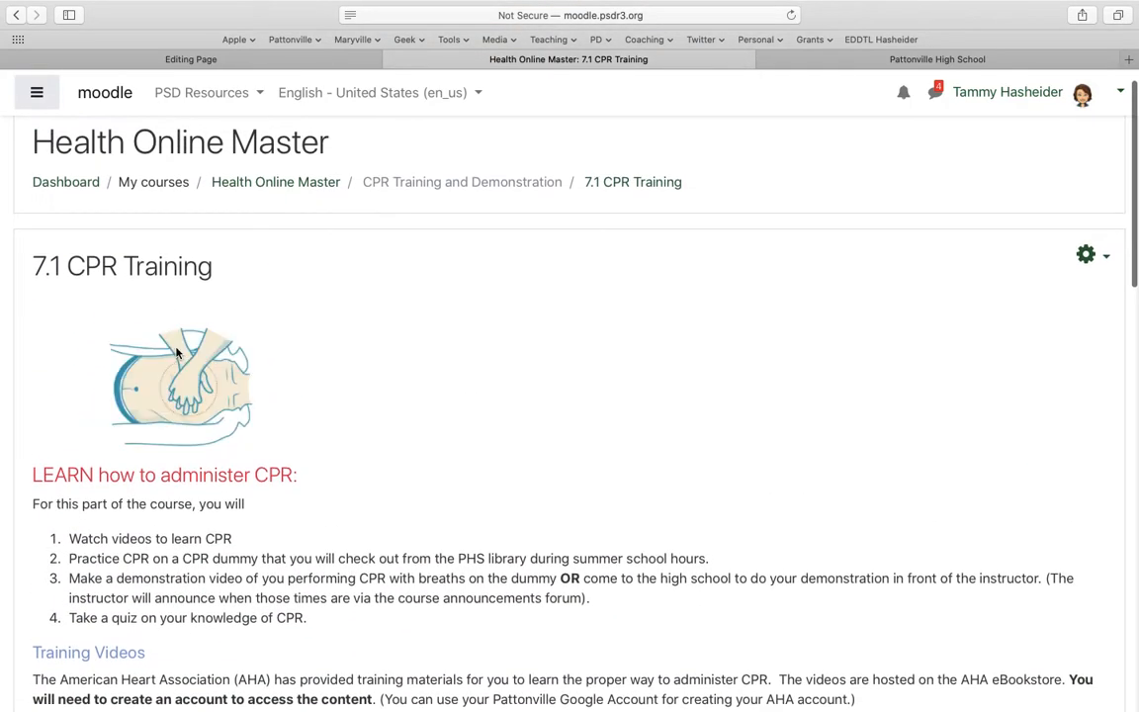
left_click(287, 60)
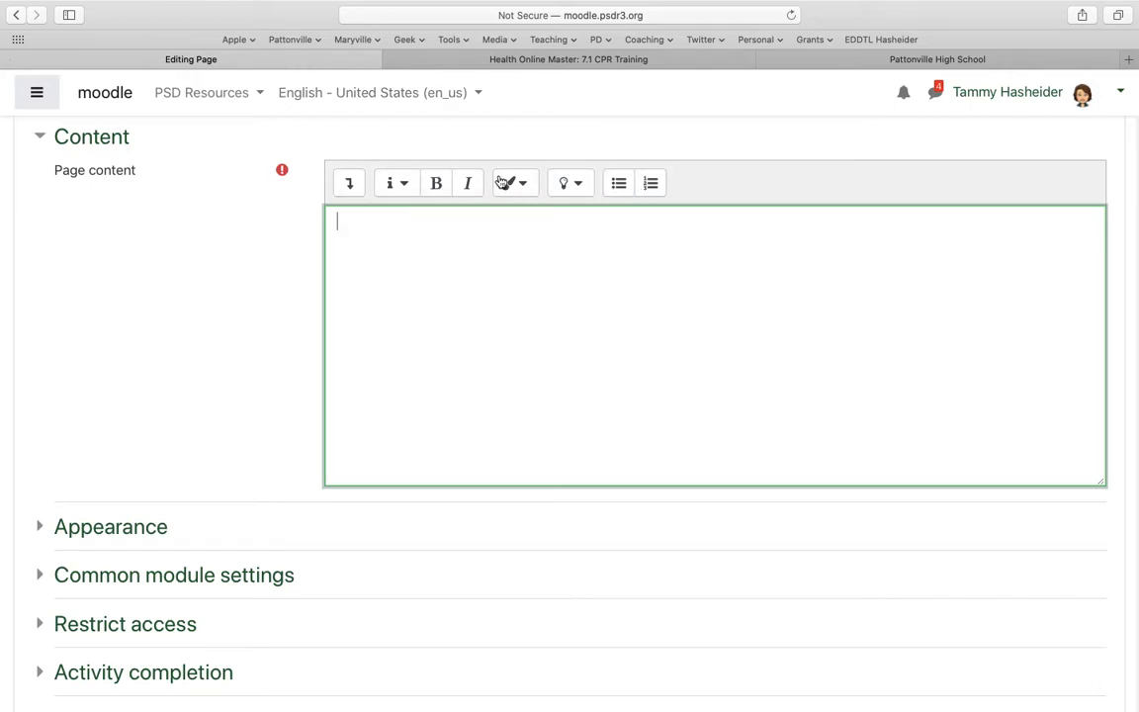
left_click(395, 184)
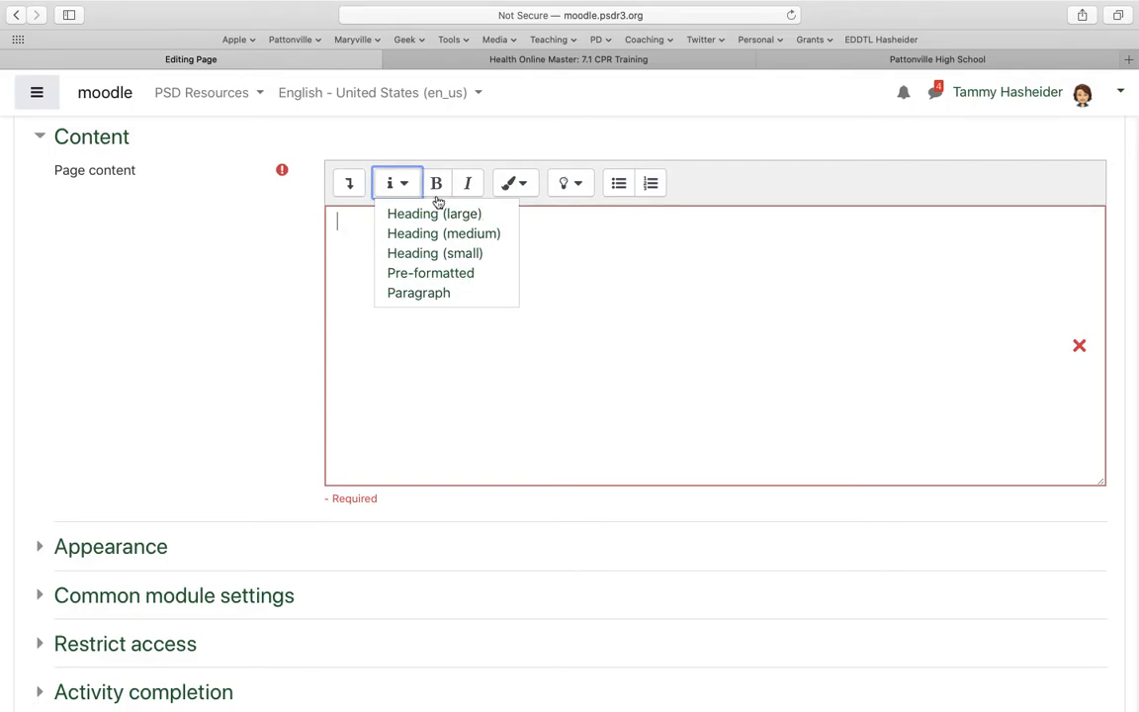
left_click(515, 189)
left_click(581, 184)
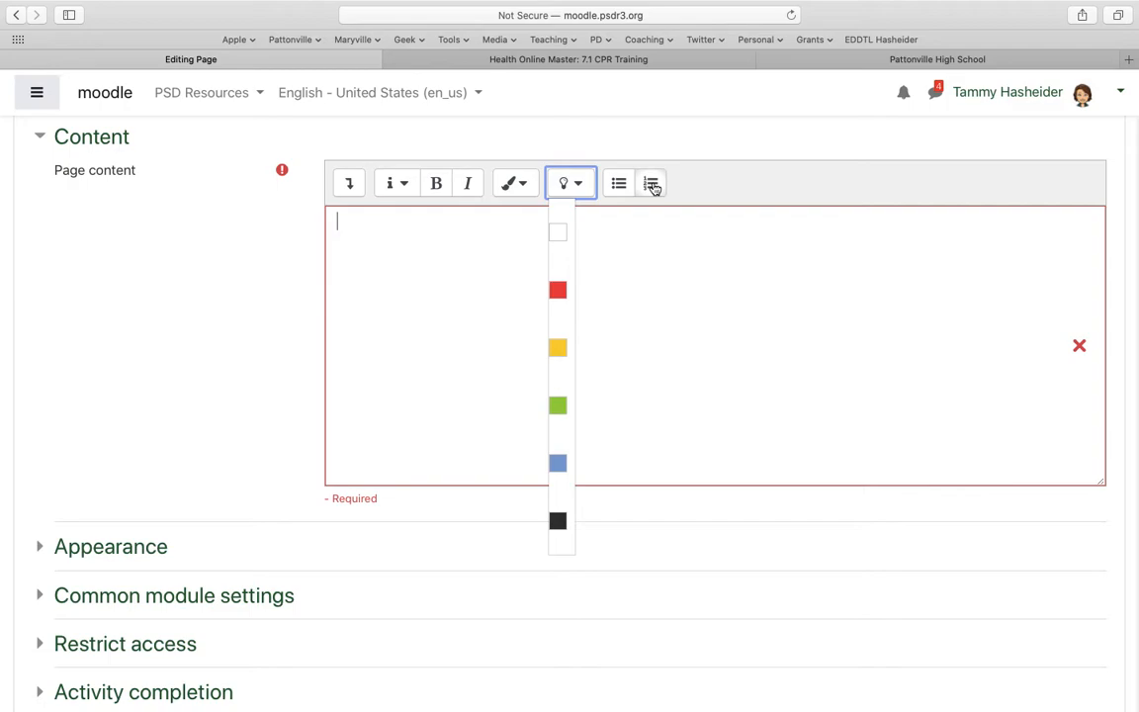
Begin the page content with the line "Instructions" and a paragraph below it reading "This is what you're going to do."
left_click(642, 228)
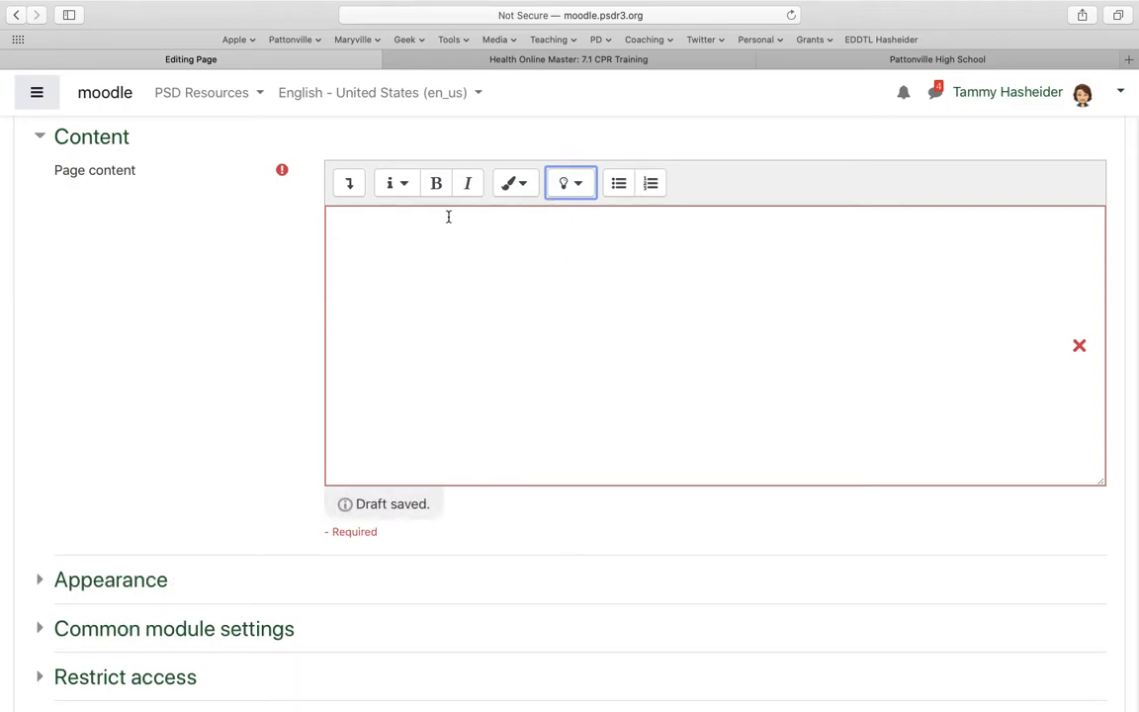
type("Instructions")
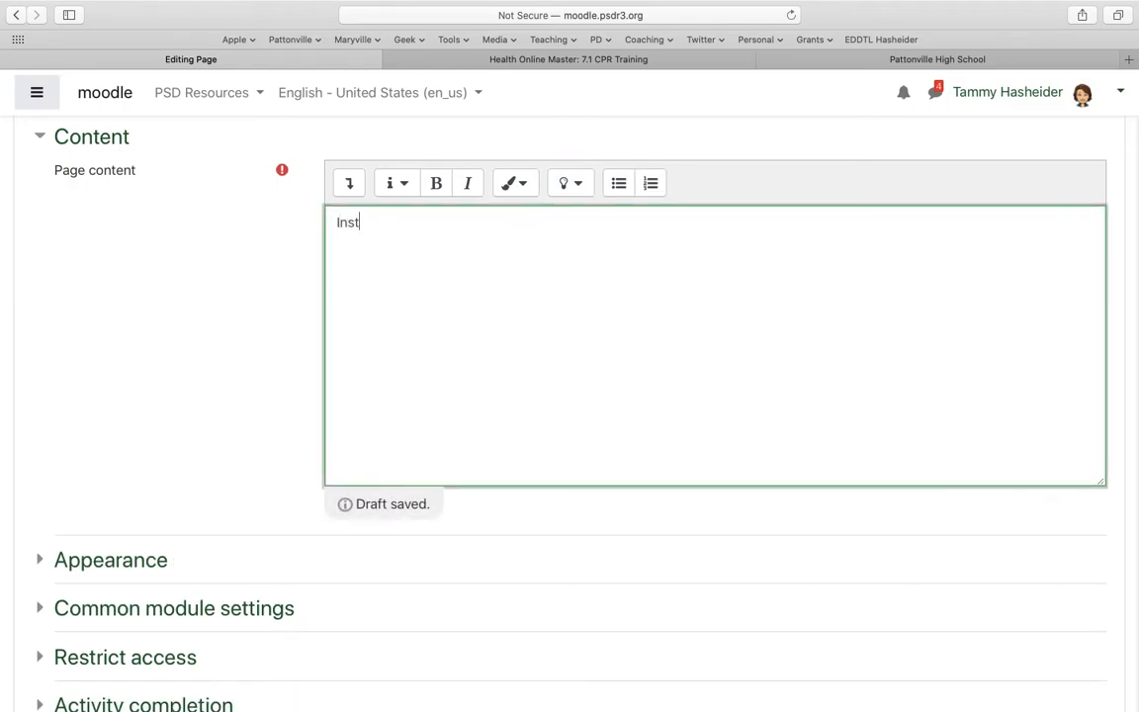
key("Return")
type("This is what you're going to do.")
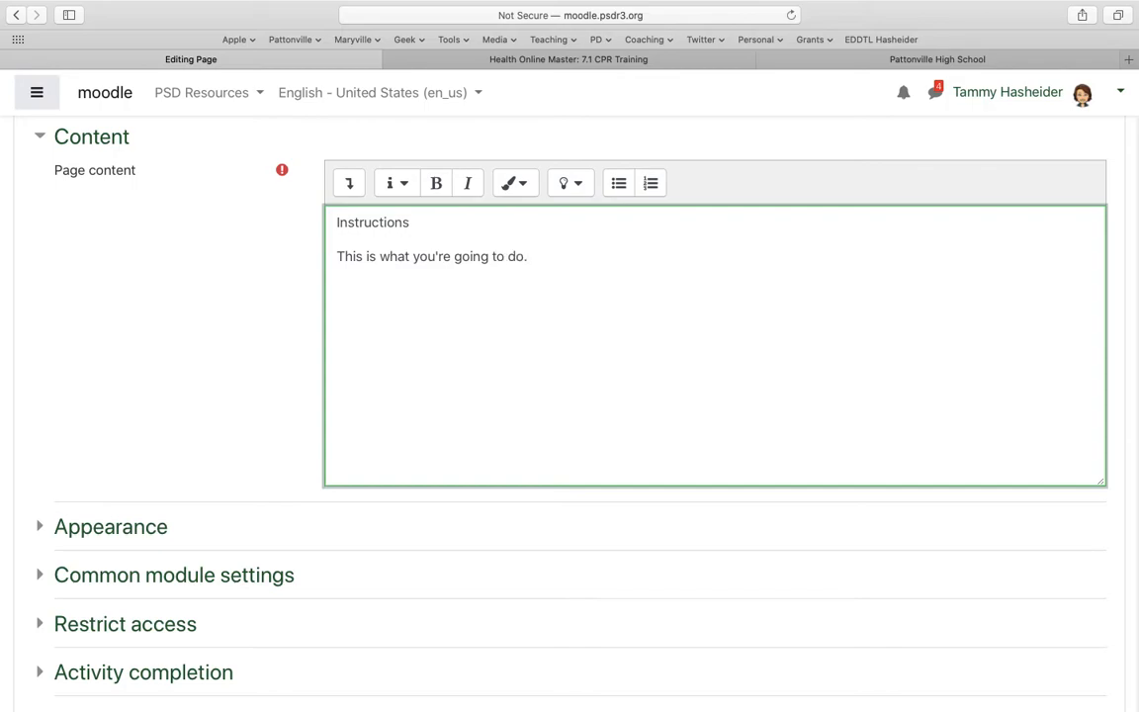
Add "Thing 1", "Thing 2" and "Thing 3" on separate lines below the introductory sentence
key("Return")
type("Thing 1")
key("Return")
type("Thing 2")
key("Return")
type("Thing 3")
key("Return")
Below a blank line, add the line "Resources" followed by "Google Doc" and "Google Folder" on separate lines
type("Reou")
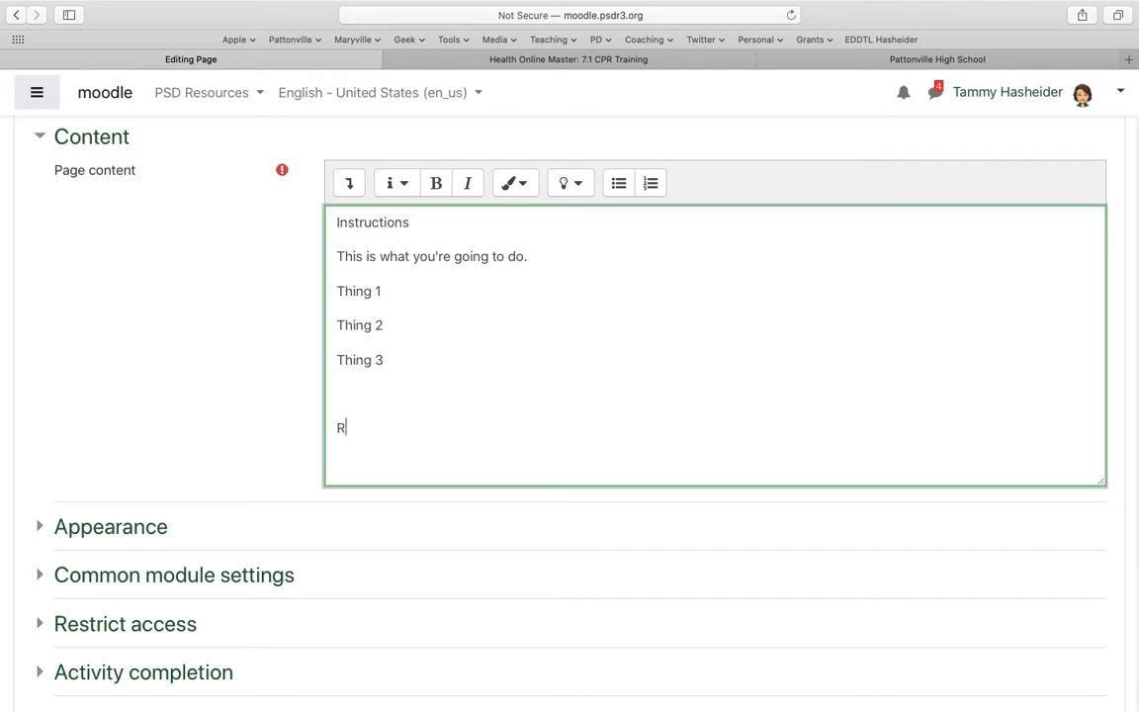
key("BackSpace")
key("BackSpace")
type("sources ")
type("Google Doc")
key("Return")
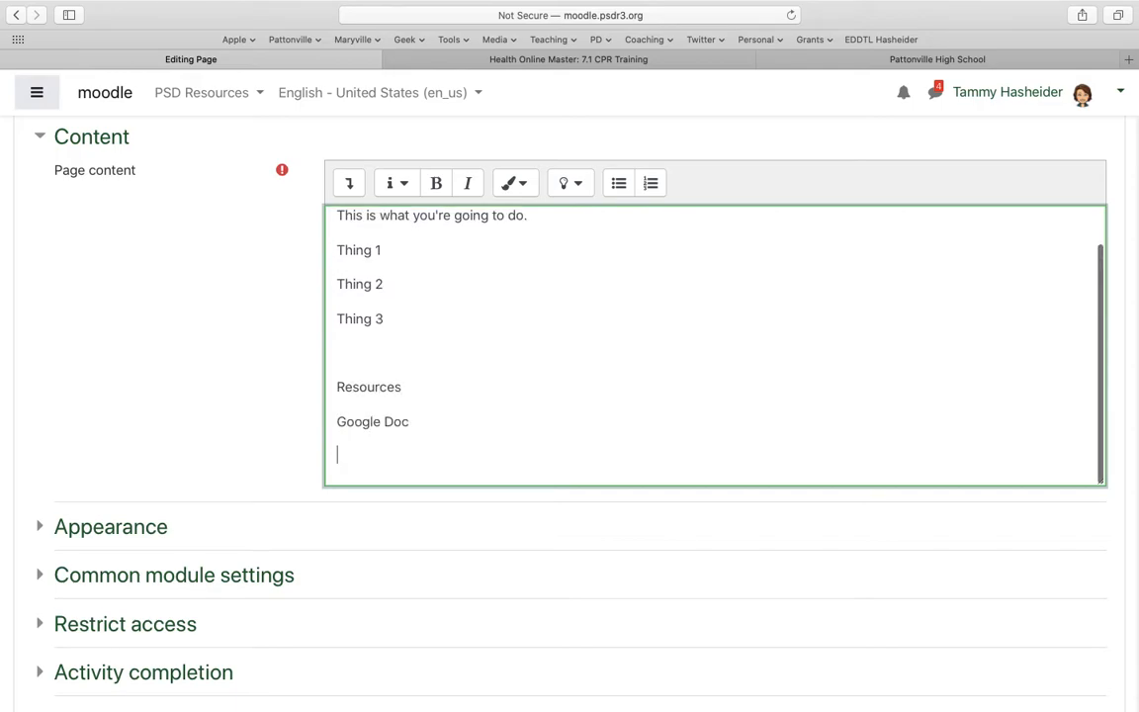
type("Google Folder")
key("Return")
Add "Pattonville High School website" as the last line under Resources
type("Pattonville hig")
key("BackSpace")
key("BackSpace")
key("BackSpace")
type("High ")
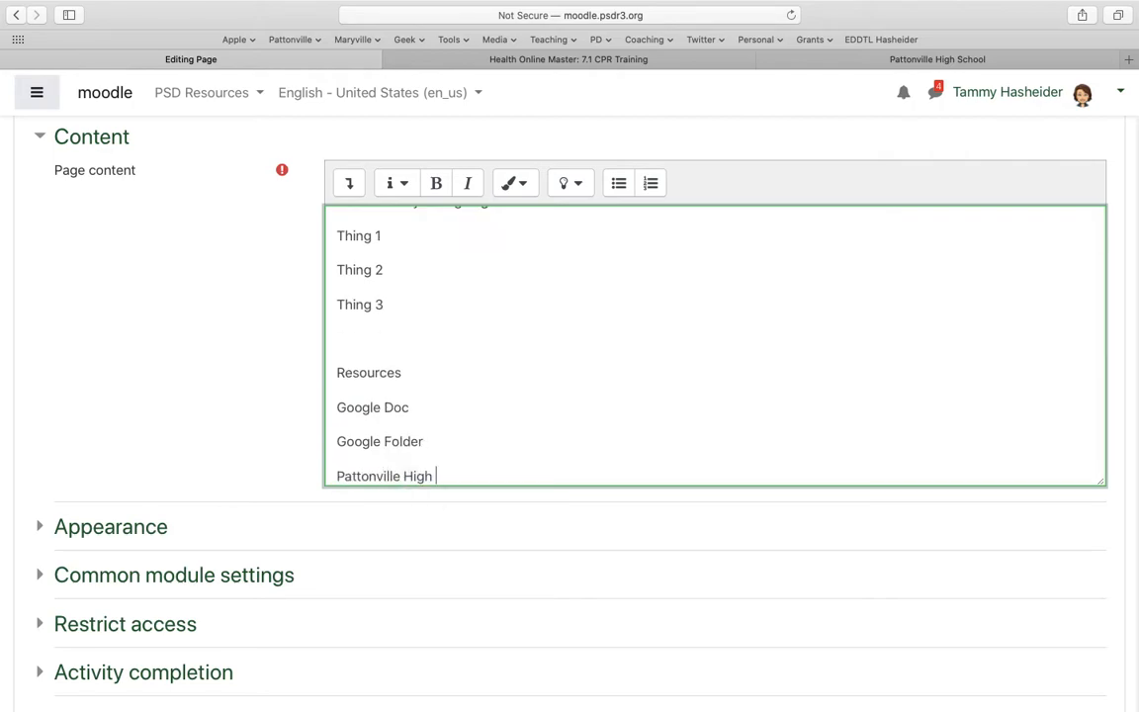
type("School website")
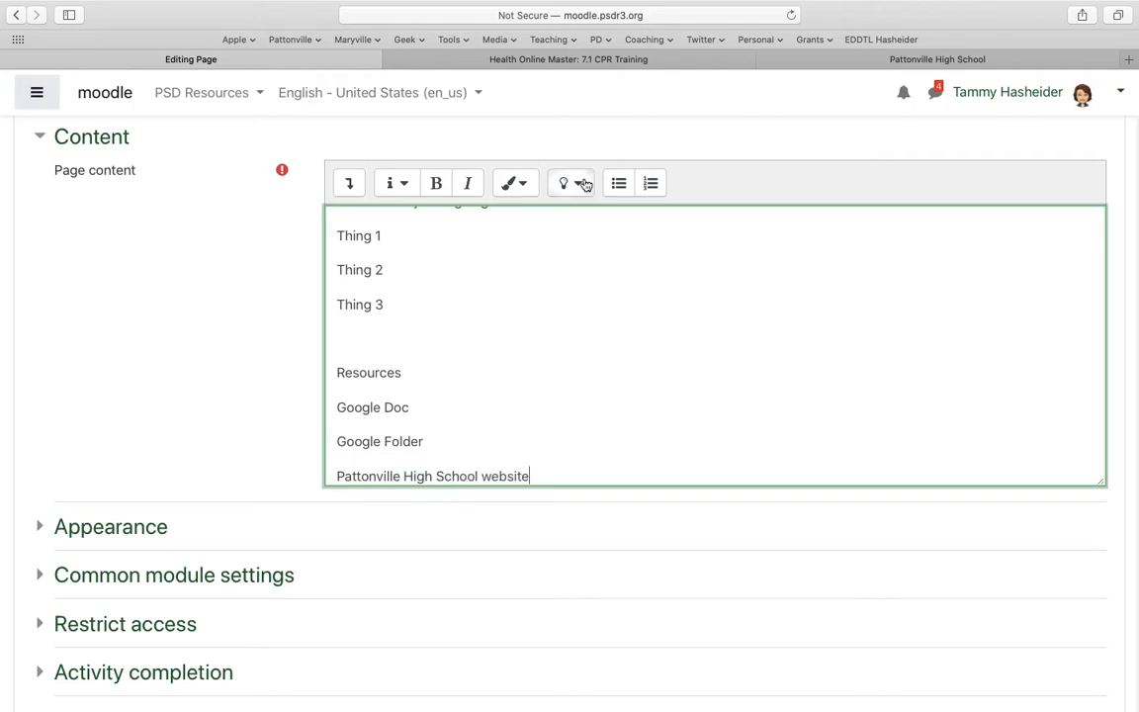
Save the new page and display it
scroll(575, 375, "up", 3)
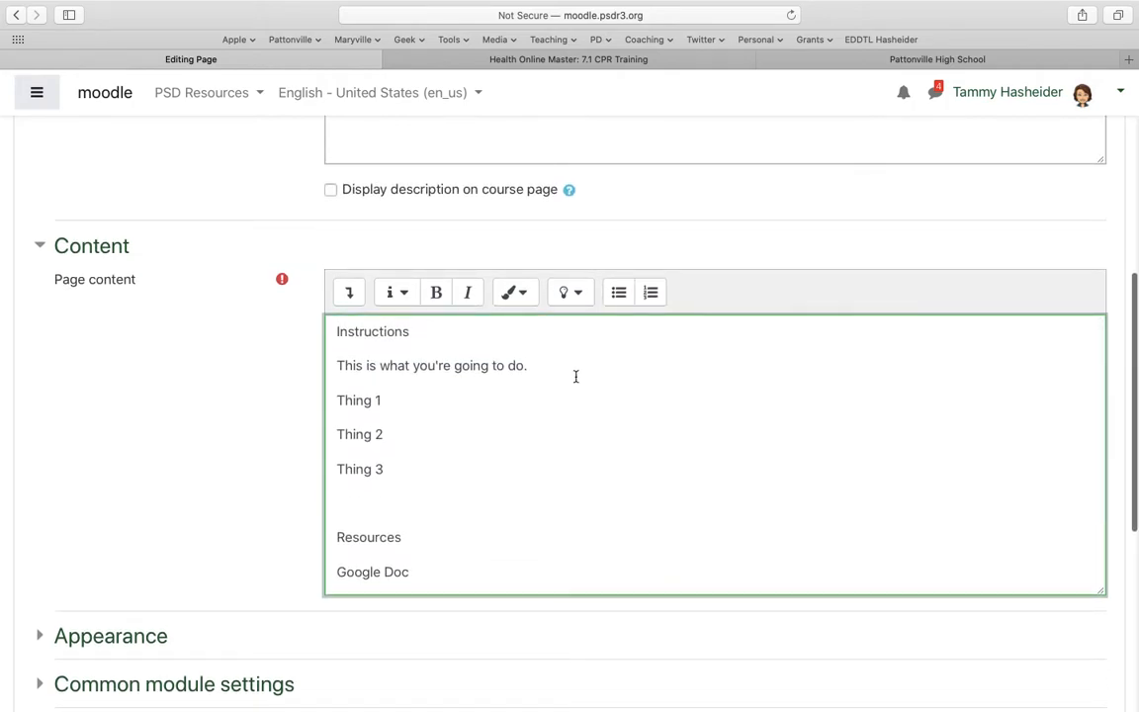
scroll(575, 375, "down", 10)
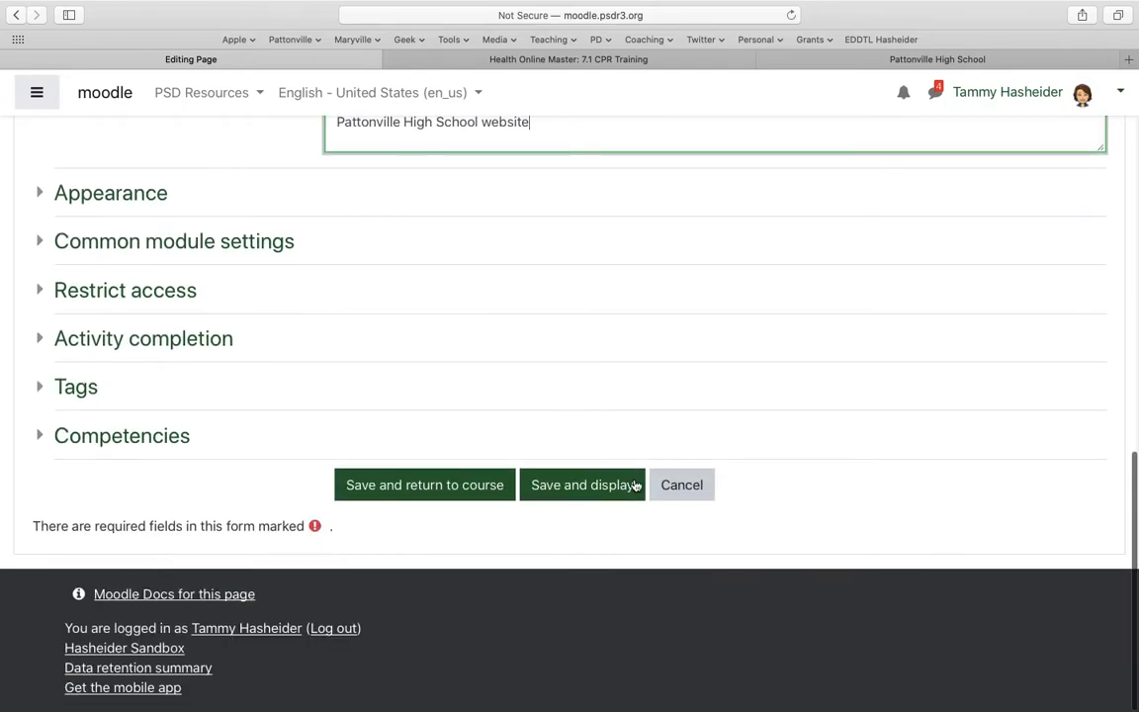
left_click(602, 484)
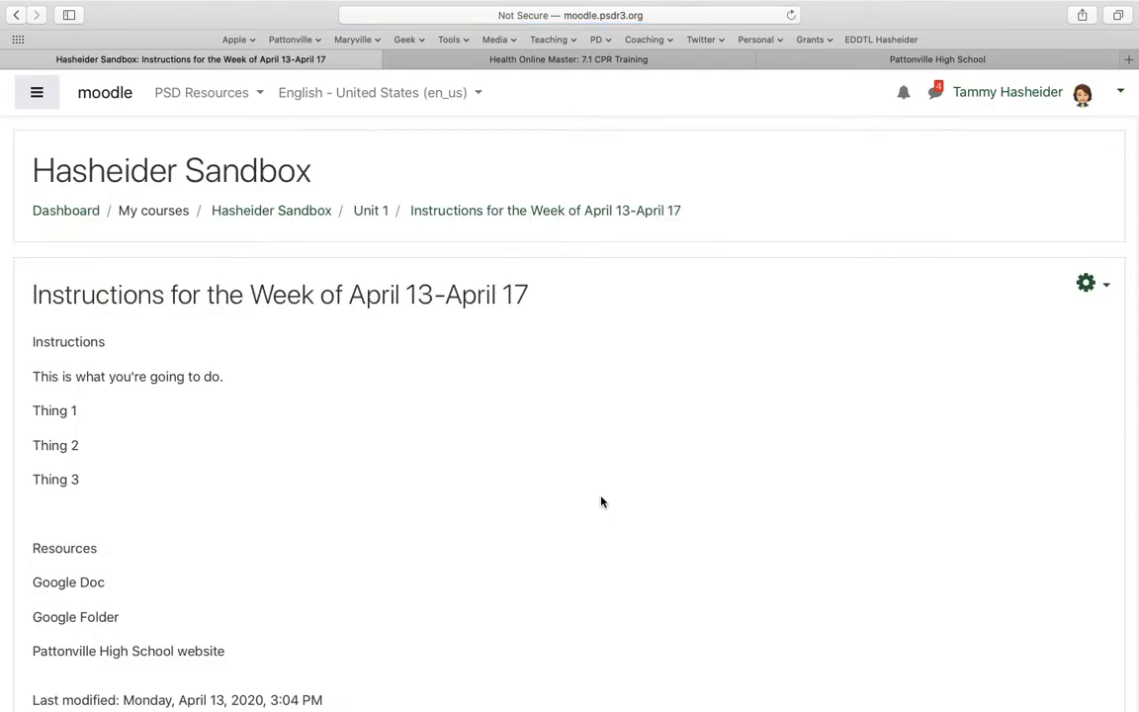
Open the settings of the "Instructions for the Week of April 13-April 17" page for editing
scroll(601, 503, "down", 4)
scroll(601, 502, "up", 2)
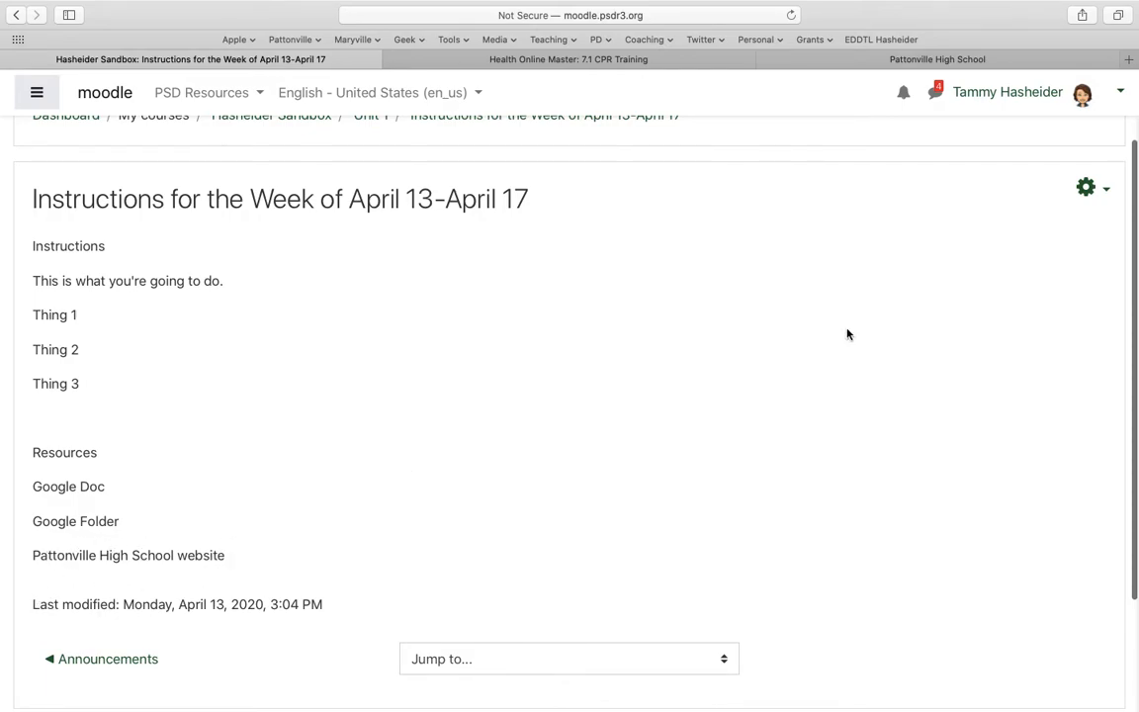
left_click(1086, 187)
left_click(988, 224)
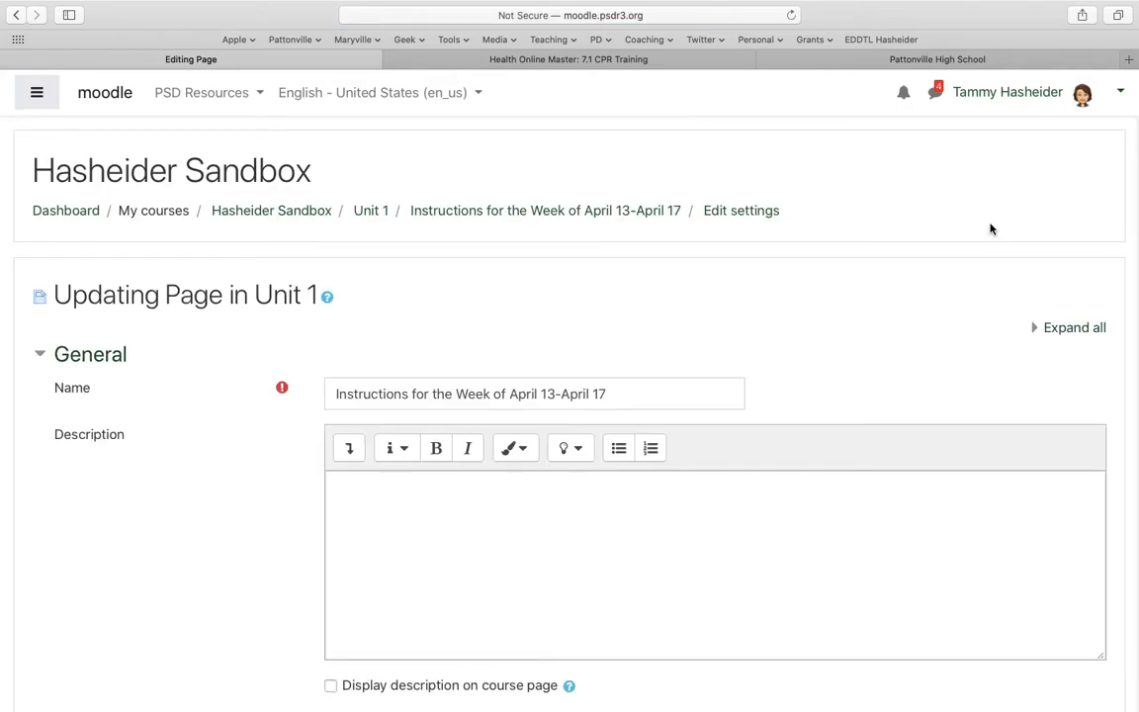
Format the "Instructions" line in the page content as a large heading and color it red
scroll(544, 553, "down", 10)
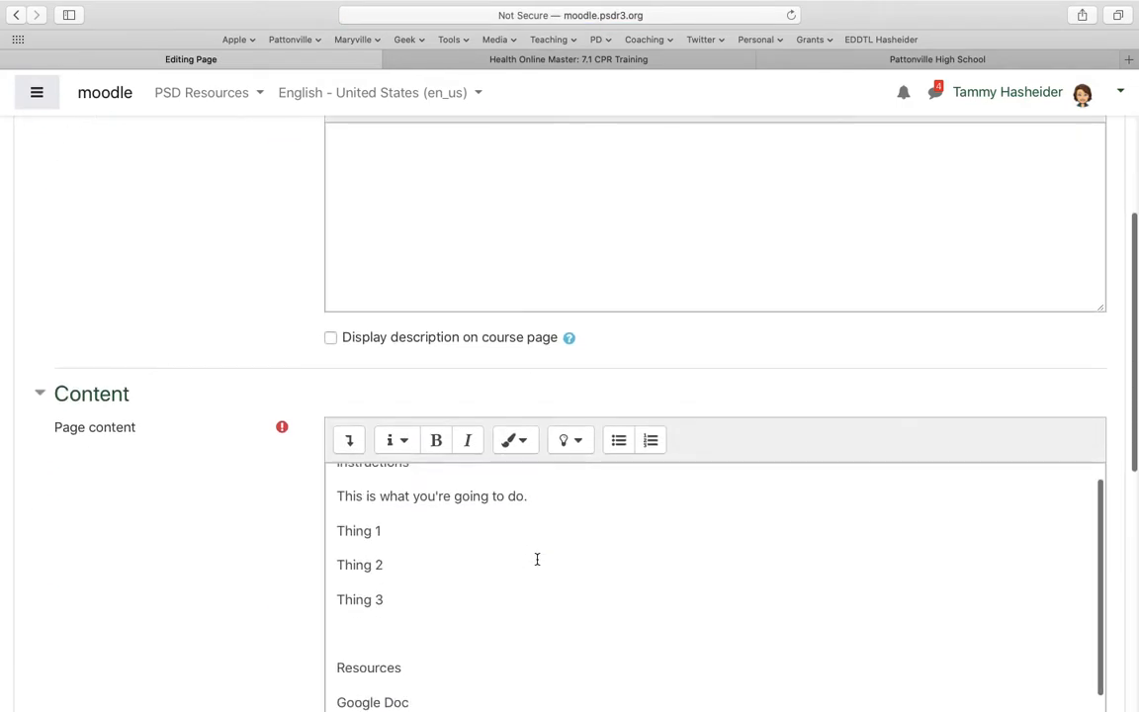
scroll(536, 559, "up", 3)
scroll(537, 558, "up", 2)
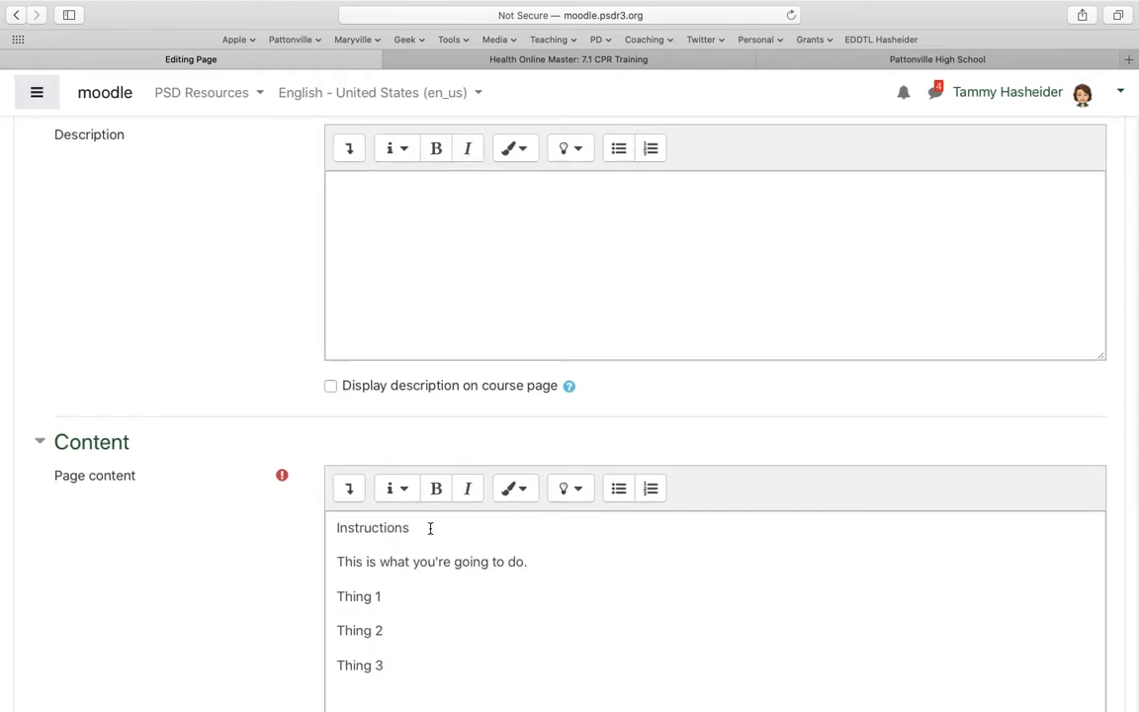
left_click_drag(411, 527, 331, 526)
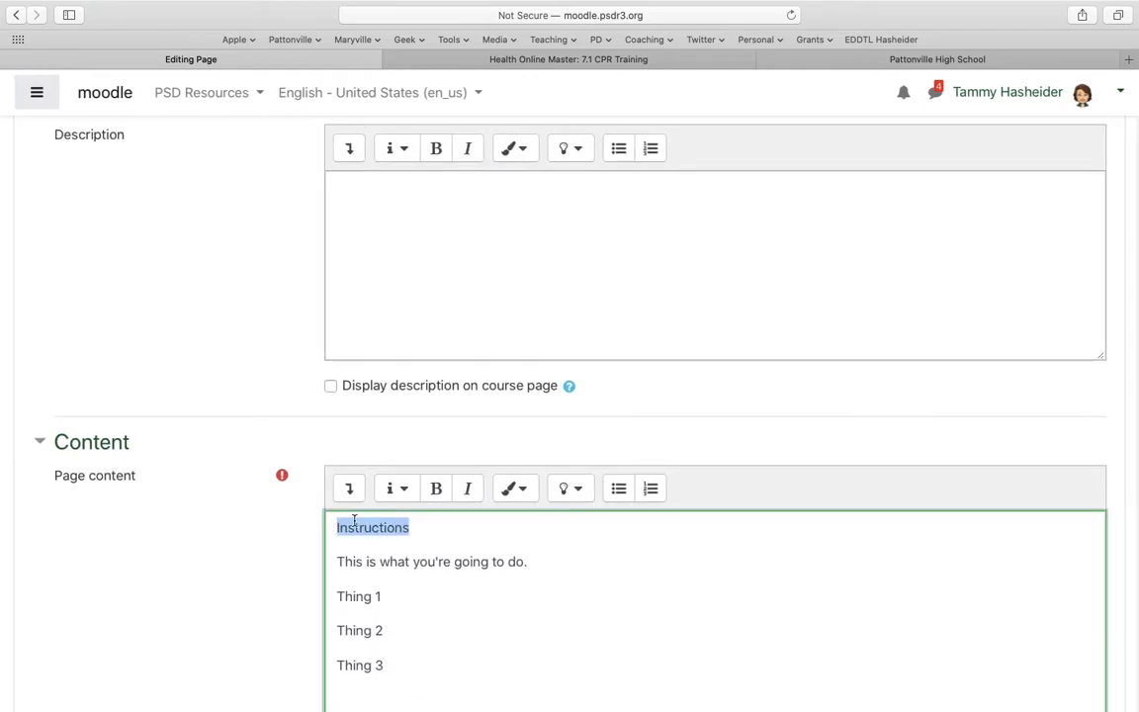
left_click(394, 500)
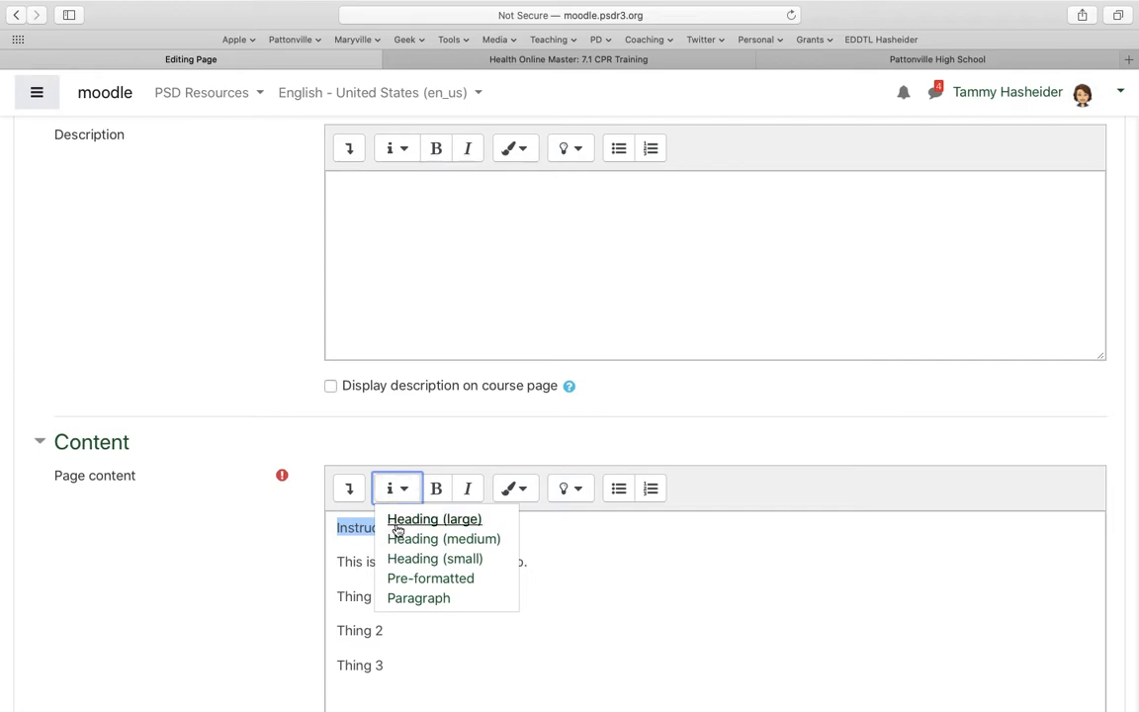
left_click(397, 524)
left_click(513, 488)
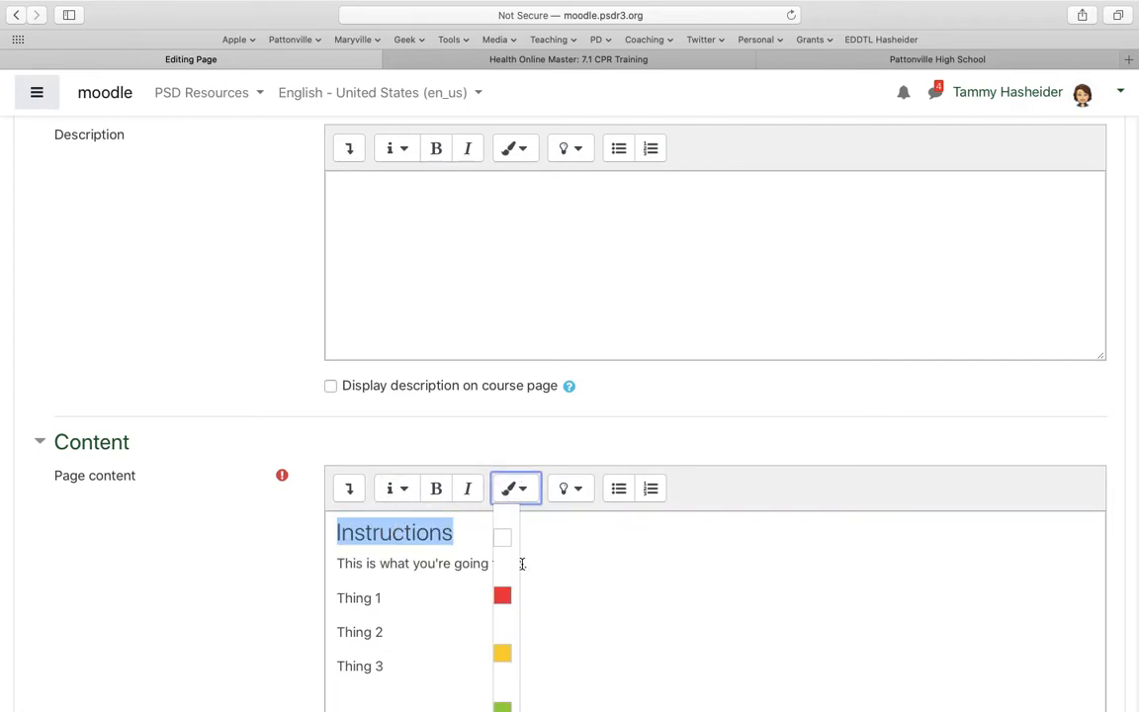
left_click(503, 592)
left_click(523, 628)
Turn the lines "Thing 1", "Thing 2" and "Thing 3" into a bulleted list
scroll(523, 628, "down", 2)
scroll(523, 627, "up", 2)
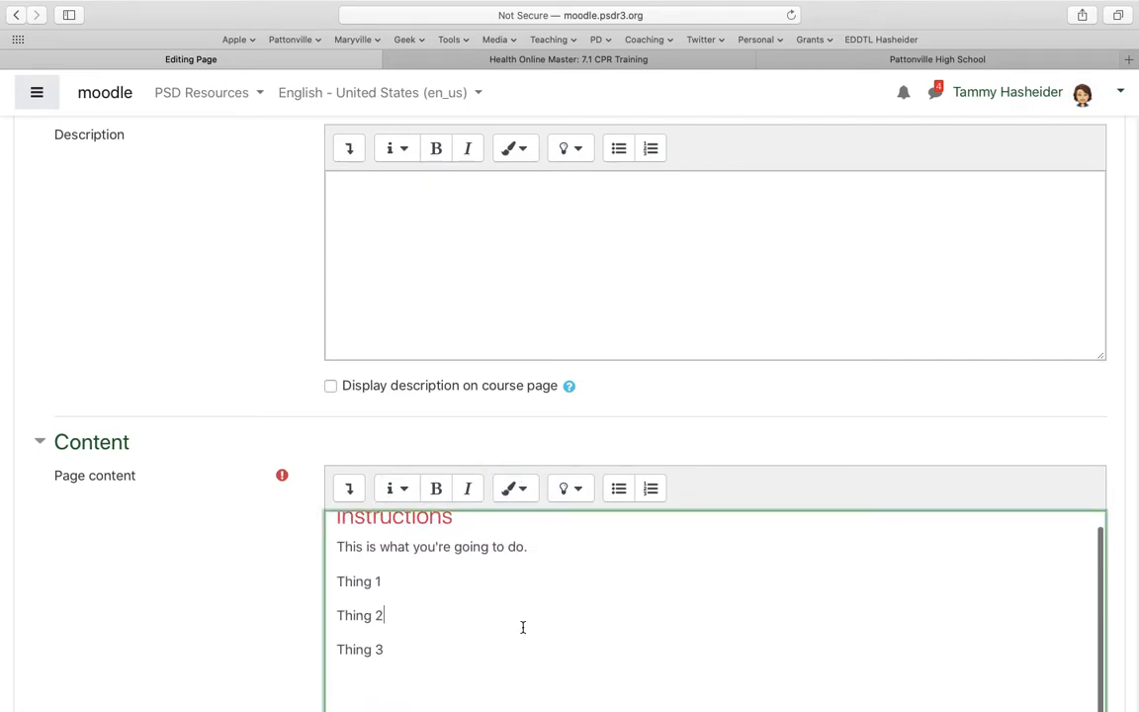
left_click_drag(387, 650, 339, 579)
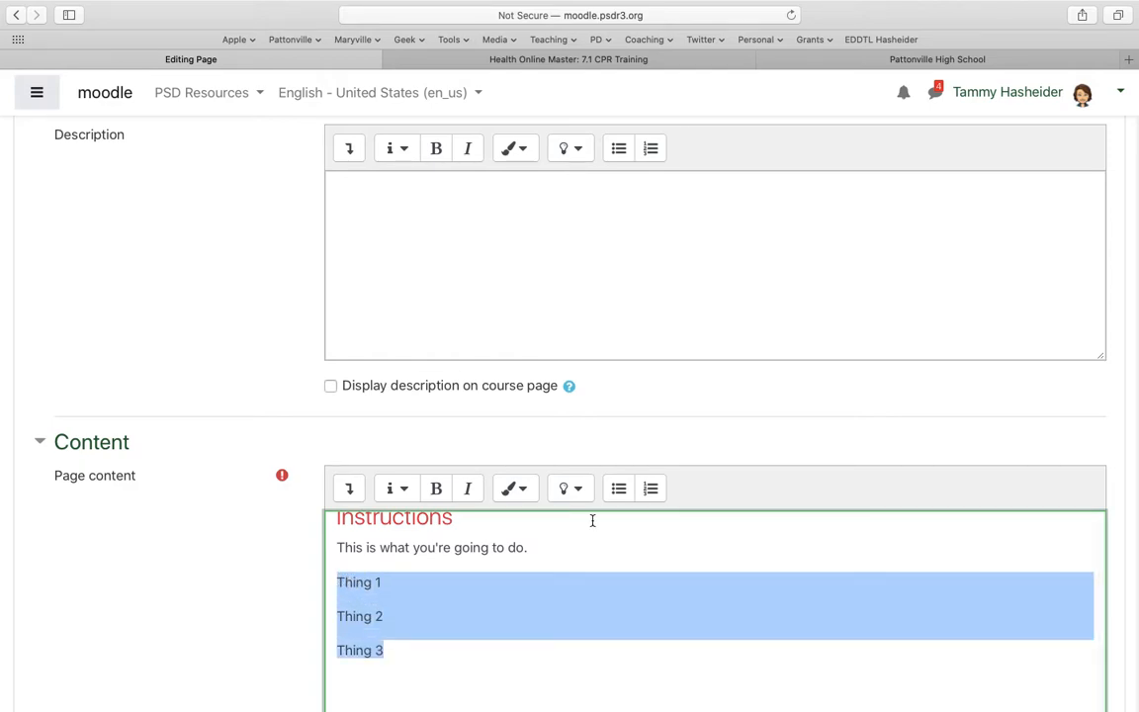
left_click(622, 501)
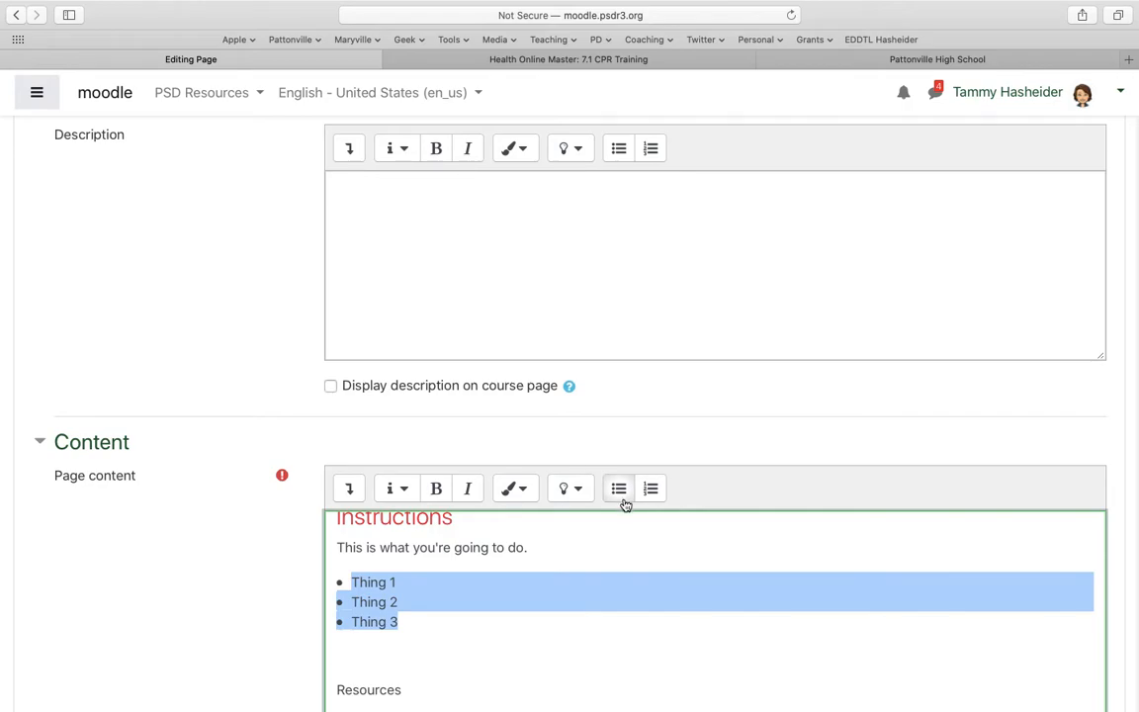
left_click(342, 653)
scroll(342, 650, "down", 1)
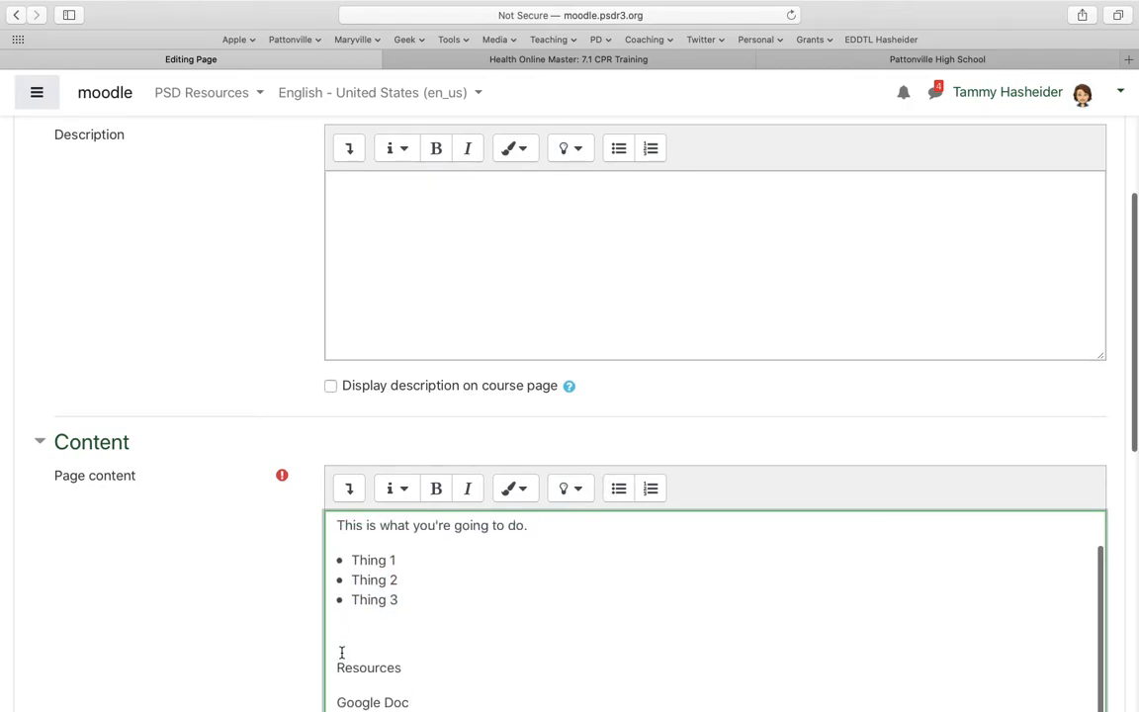
scroll(342, 650, "up", 2)
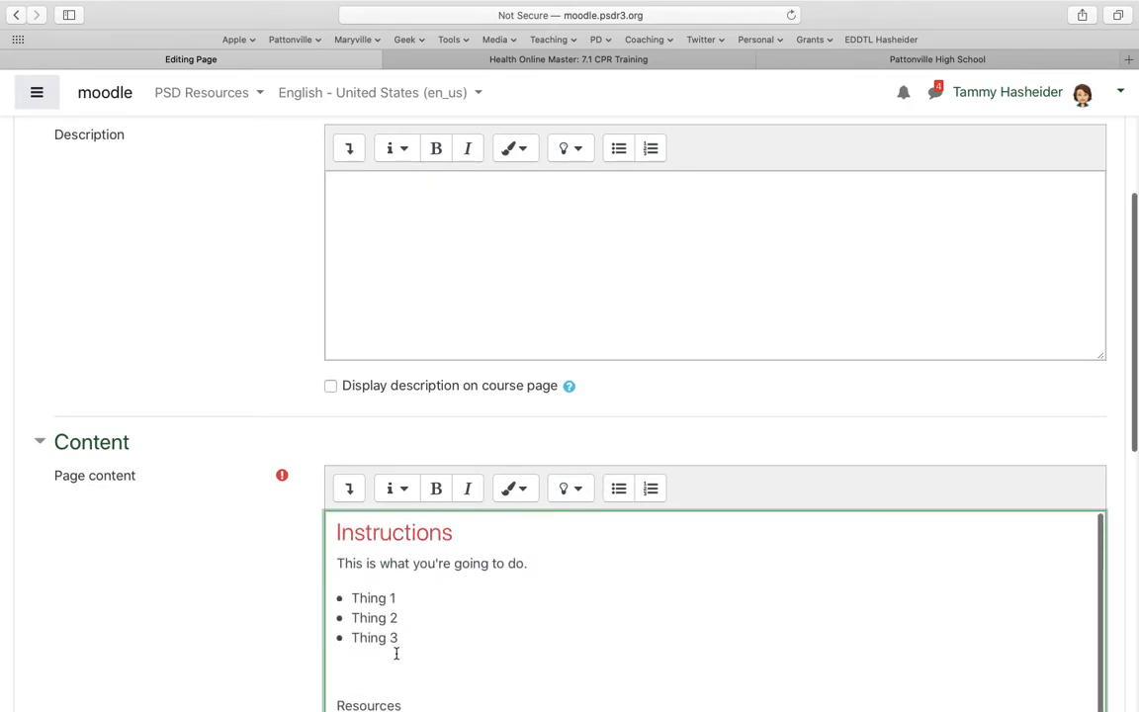
Format the "Resources" line in the page content as a large heading
scroll(393, 653, "down", 2)
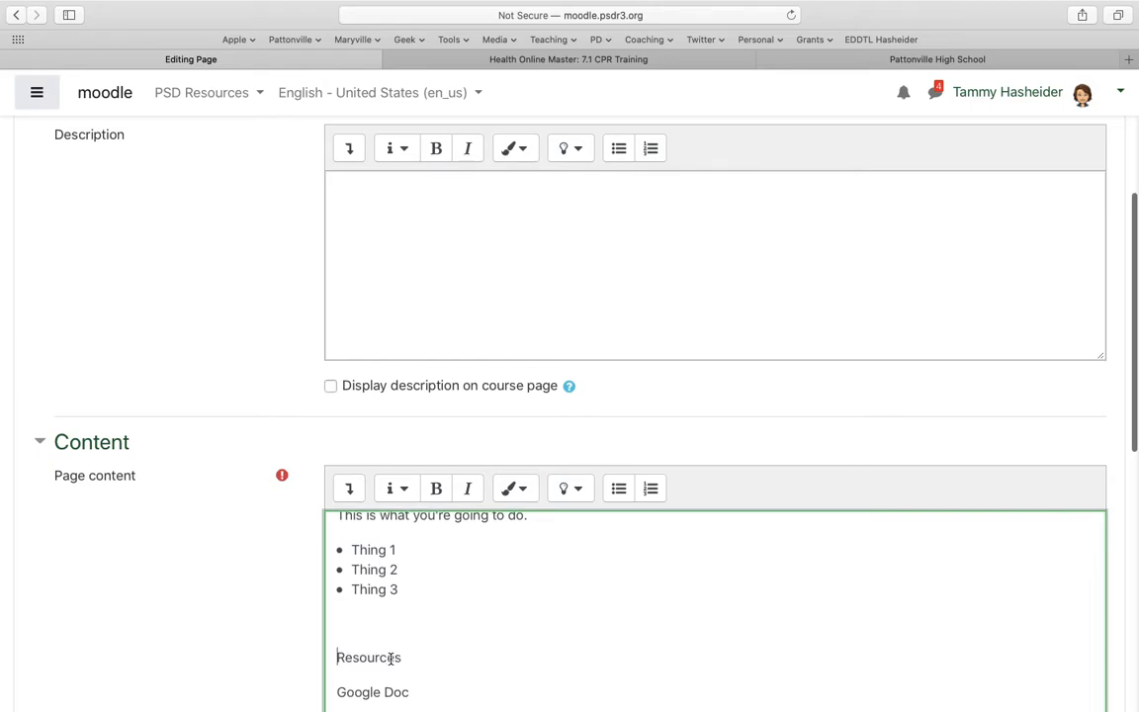
double_click(401, 657)
left_click(395, 488)
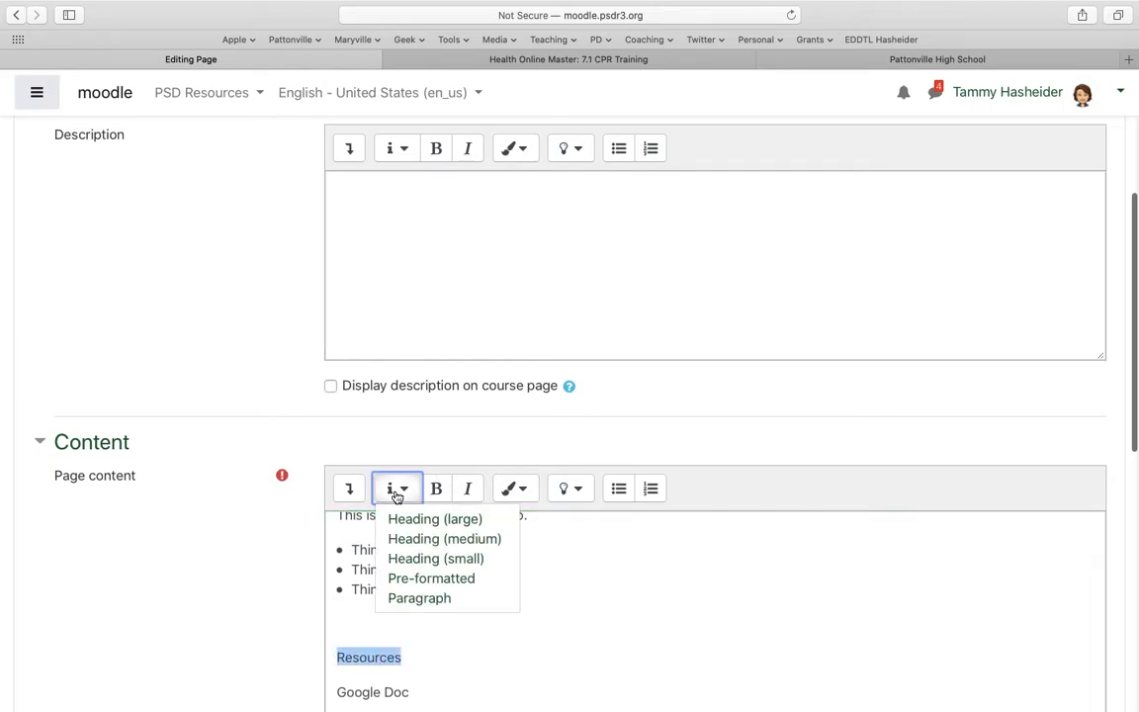
left_click(403, 521)
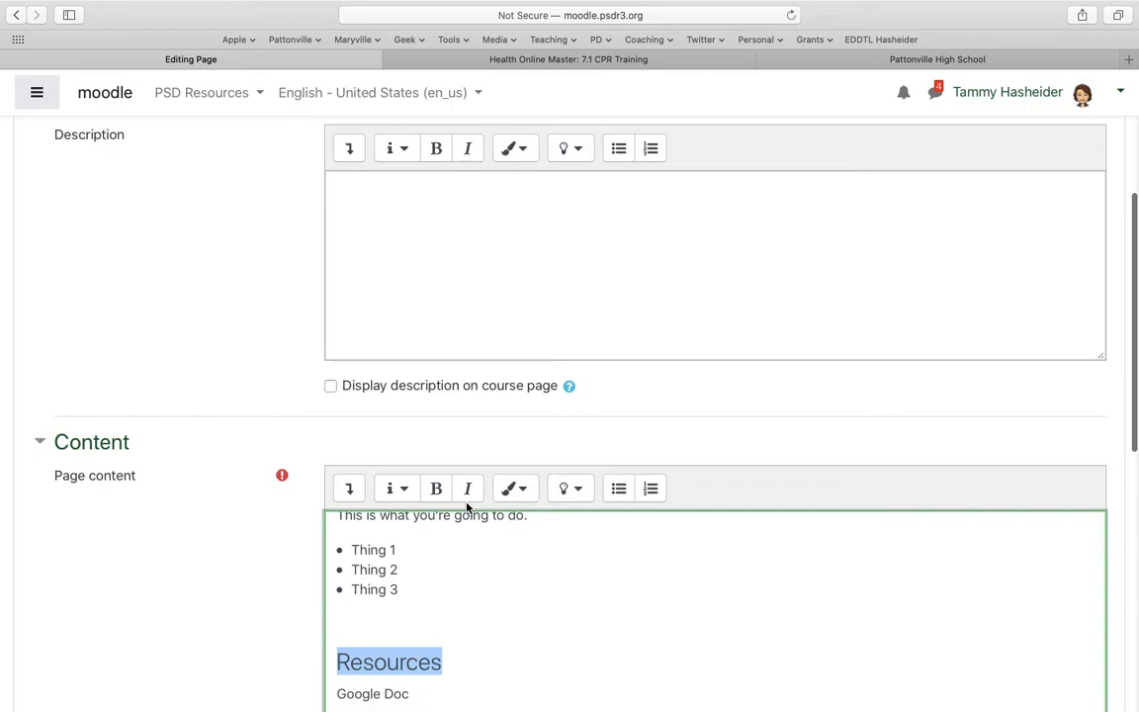
left_click(414, 694)
Turn the three lines below Resources, from "Google Doc" to "Pattonville High School website", into a numbered list
scroll(417, 698, "down", 3)
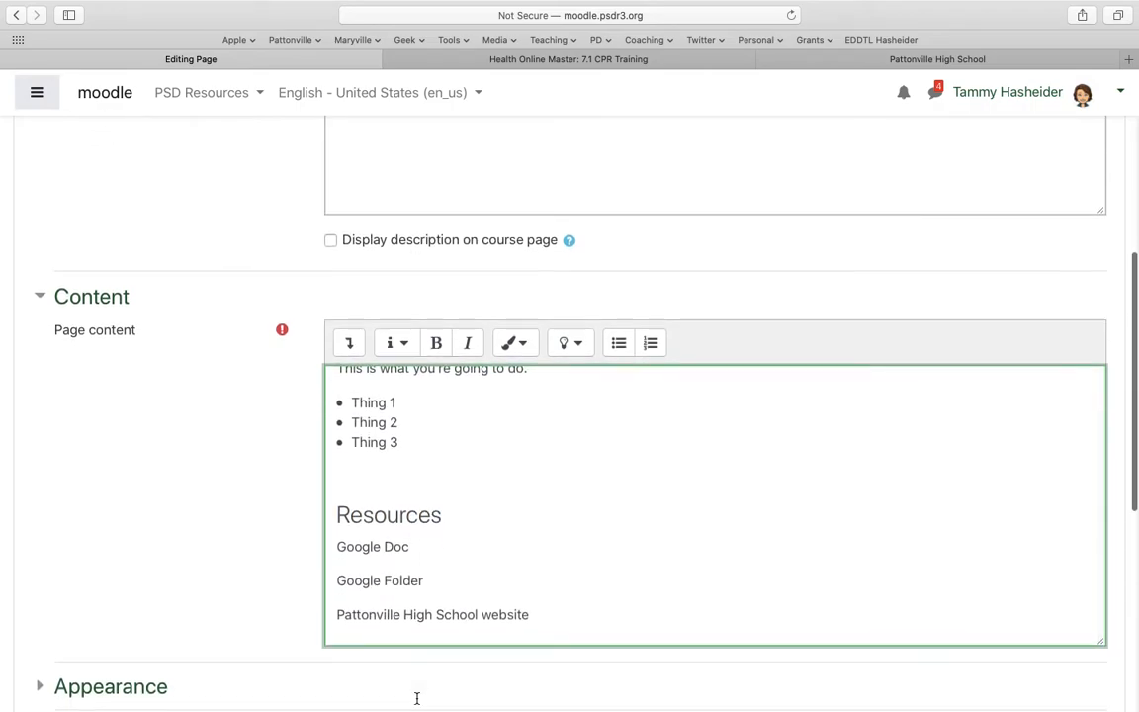
scroll(465, 643, "down", 1)
left_click_drag(534, 561, 335, 495)
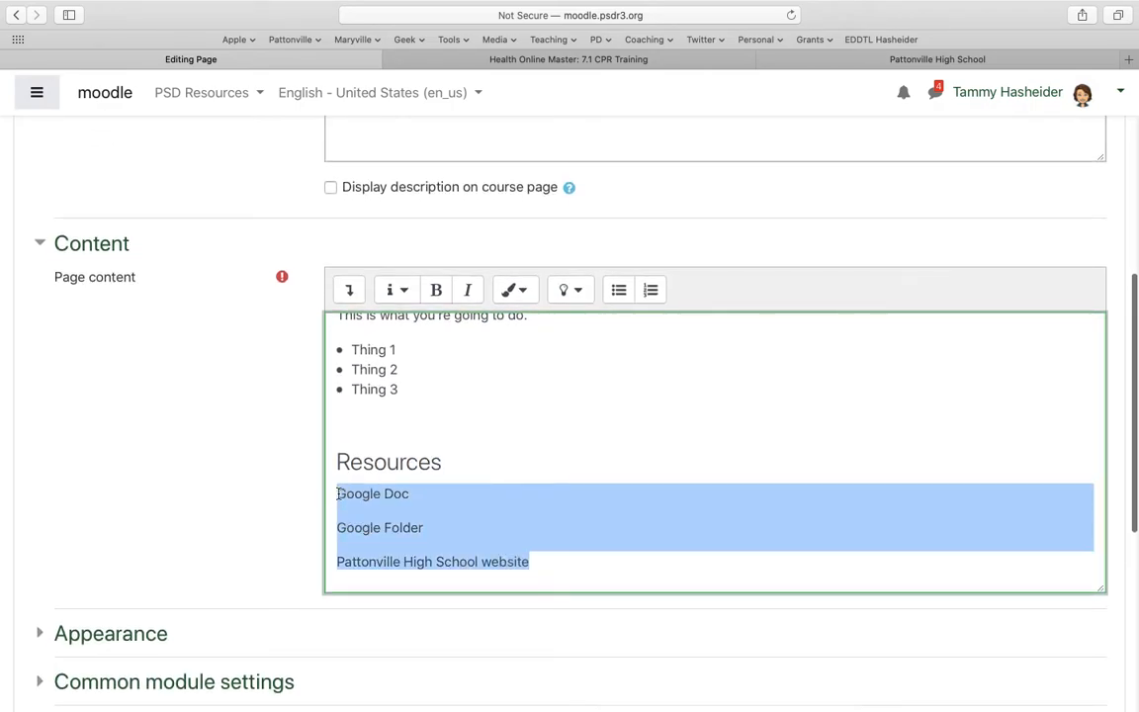
left_click(650, 290)
left_click(381, 450)
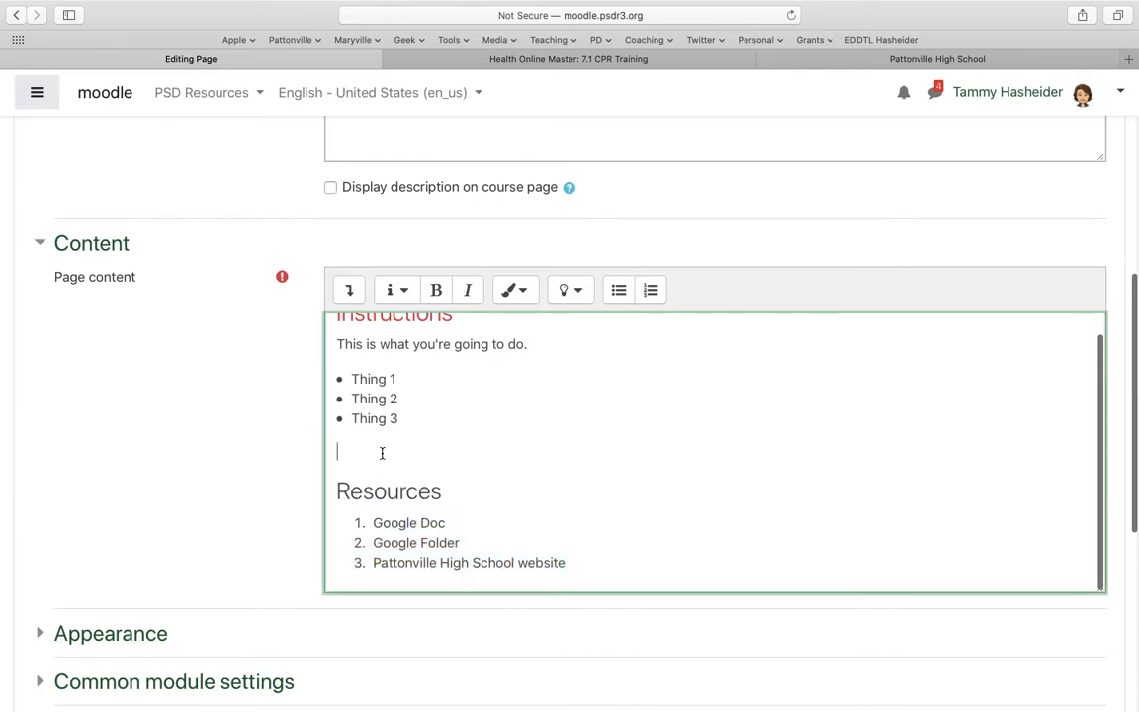
Color the "Resources" heading red to match the Instructions heading
left_click_drag(442, 492, 339, 488)
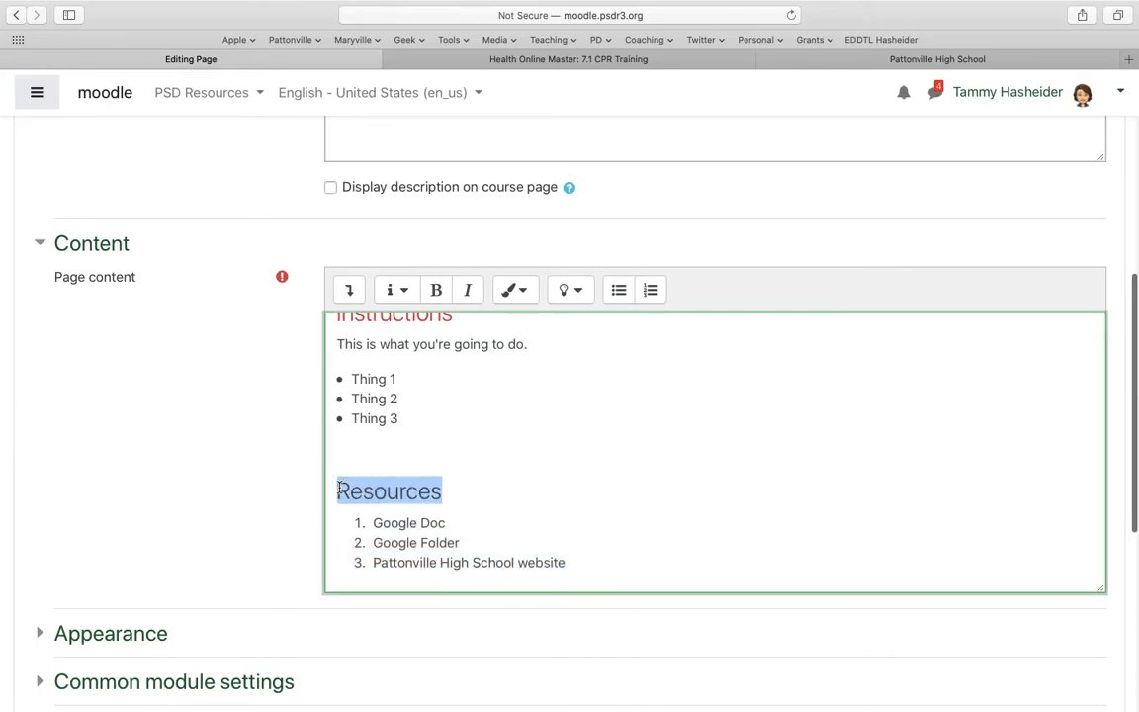
left_click(514, 290)
left_click(504, 398)
End the numbered list after "Pattonville High School website" and add blank lines below it
left_click(401, 580)
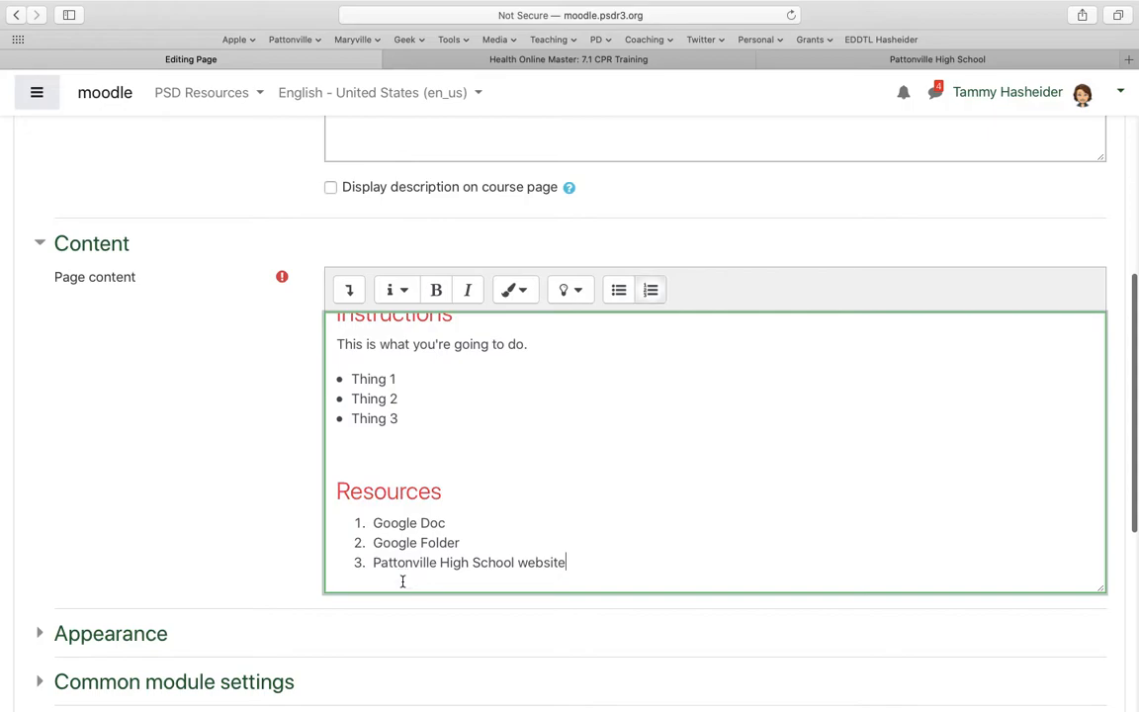
key("Return")
key("Return")
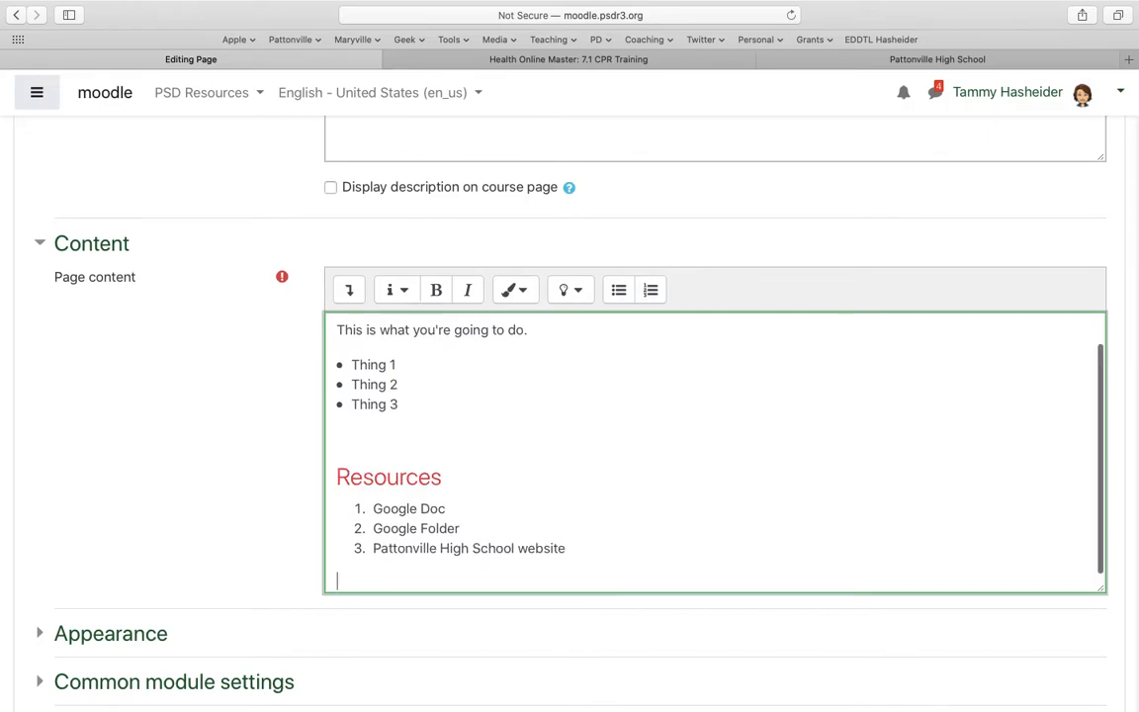
key("Return")
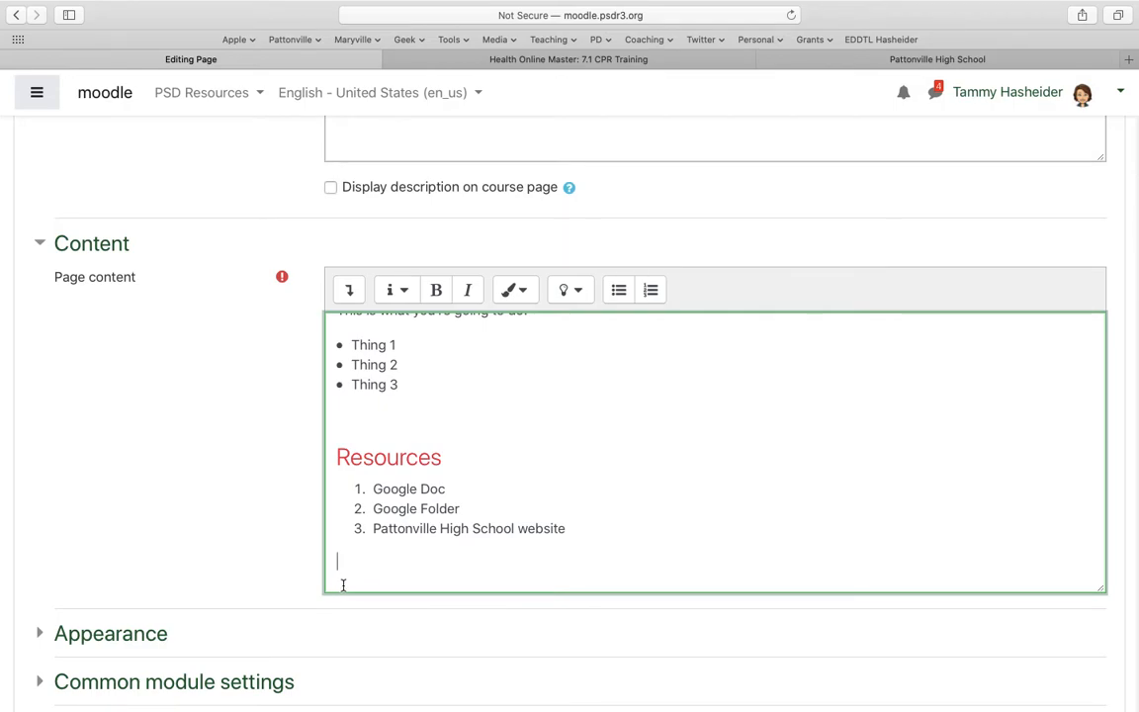
Save the formatted page and display it
scroll(343, 584, "up", 2)
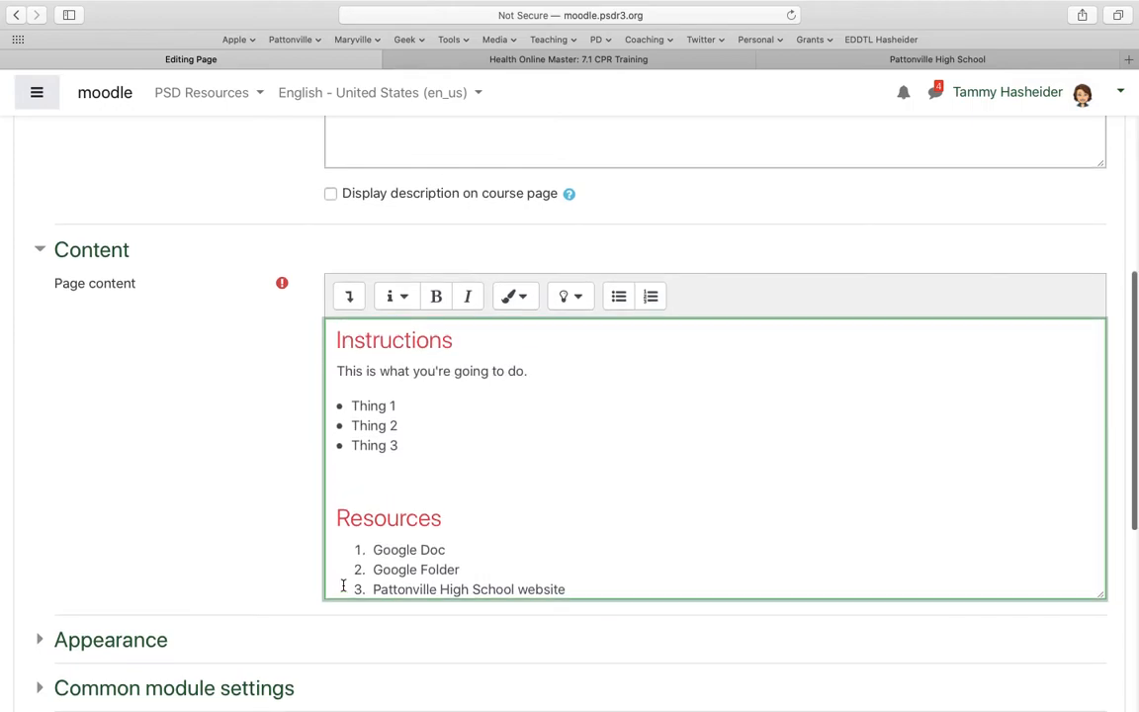
scroll(330, 584, "up", 1)
scroll(566, 570, "down", 5)
left_click(604, 489)
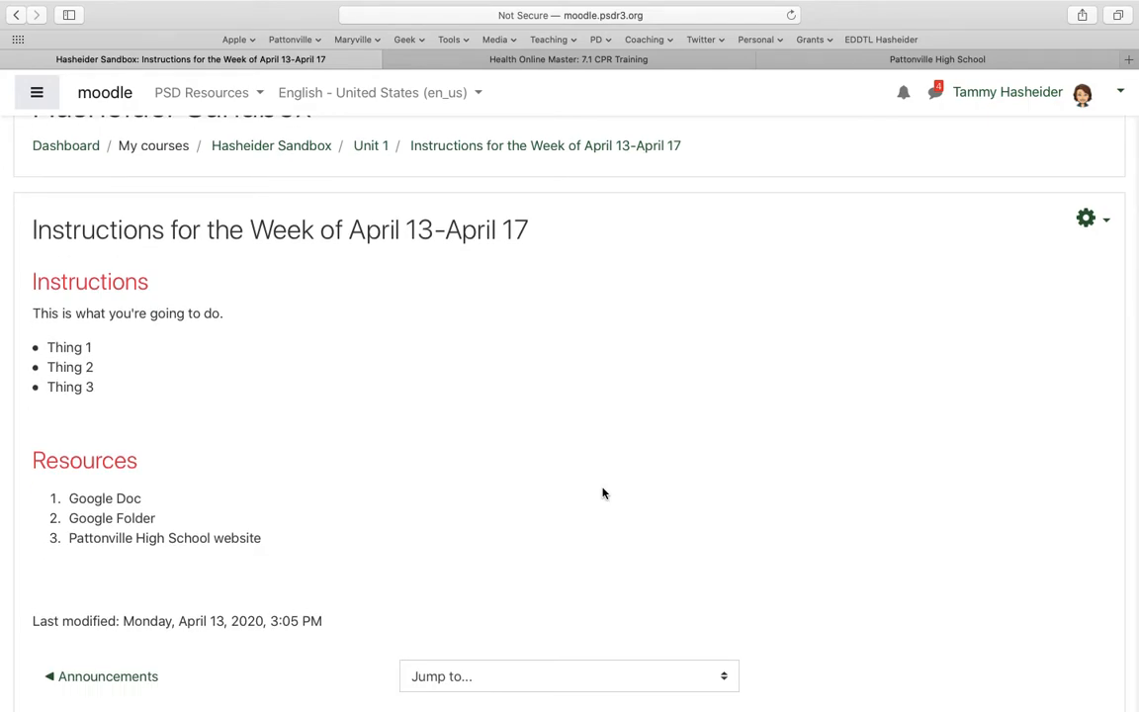
Reopen the page's settings for editing and expand the full set of formatting tools for the page content
left_click(1089, 219)
left_click(1010, 253)
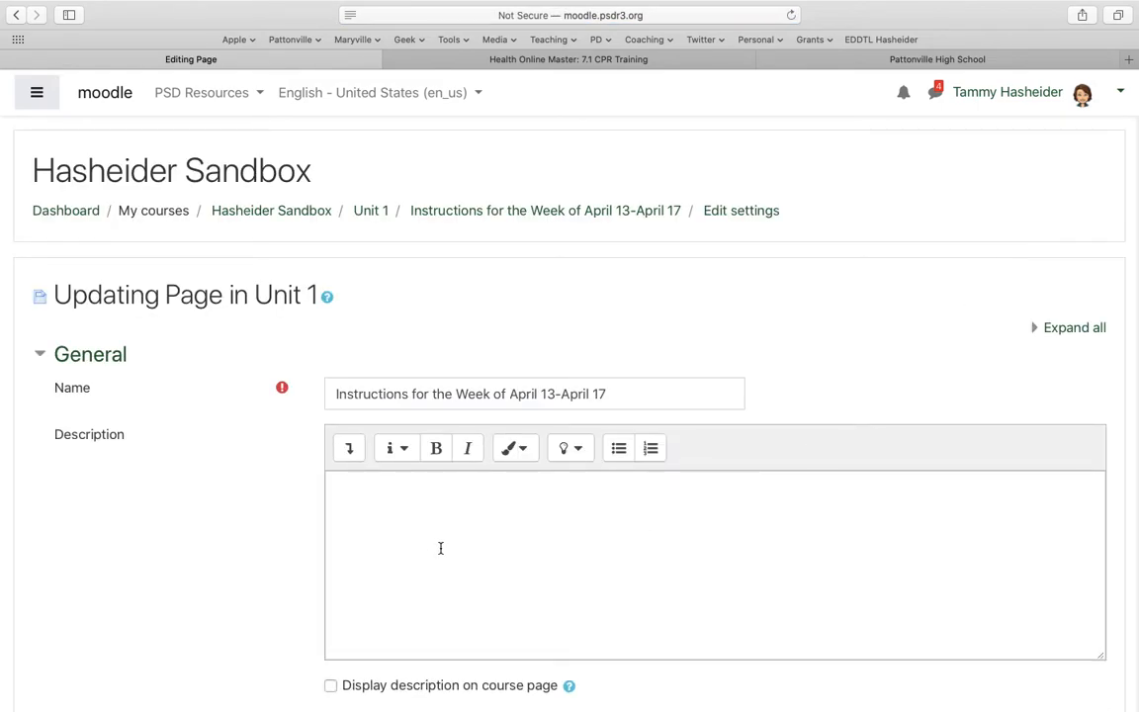
scroll(430, 547, "down", 8)
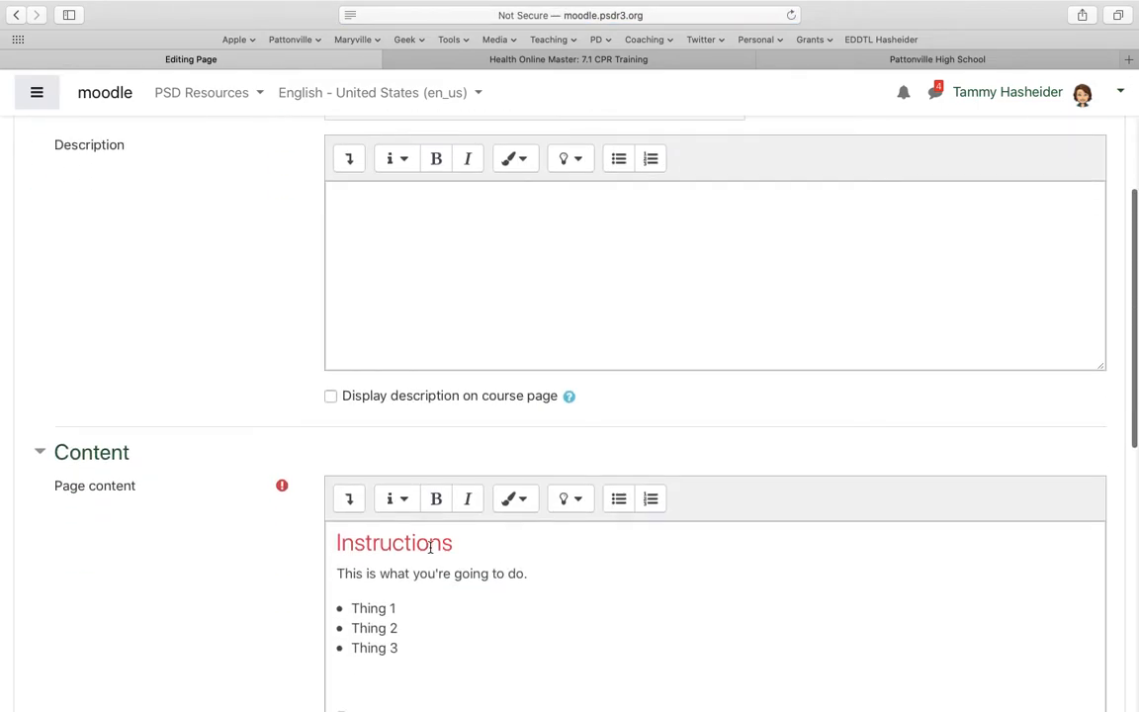
scroll(430, 547, "up", 2)
scroll(229, 584, "down", 8)
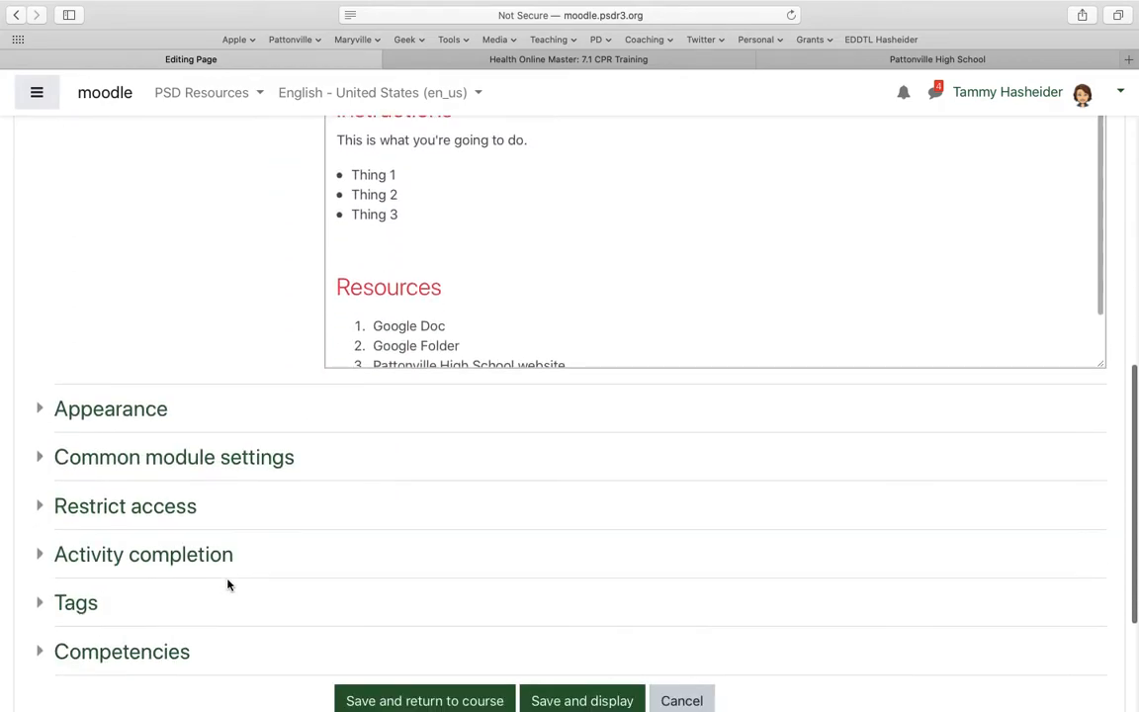
scroll(229, 585, "up", 4)
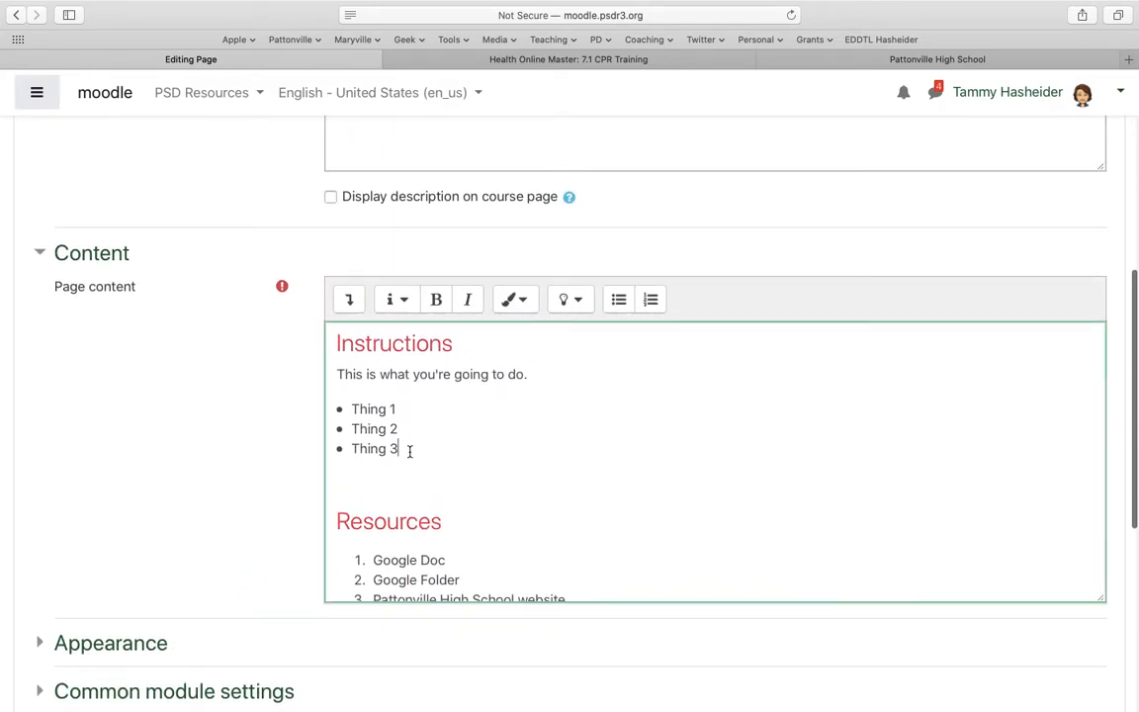
left_click(351, 302)
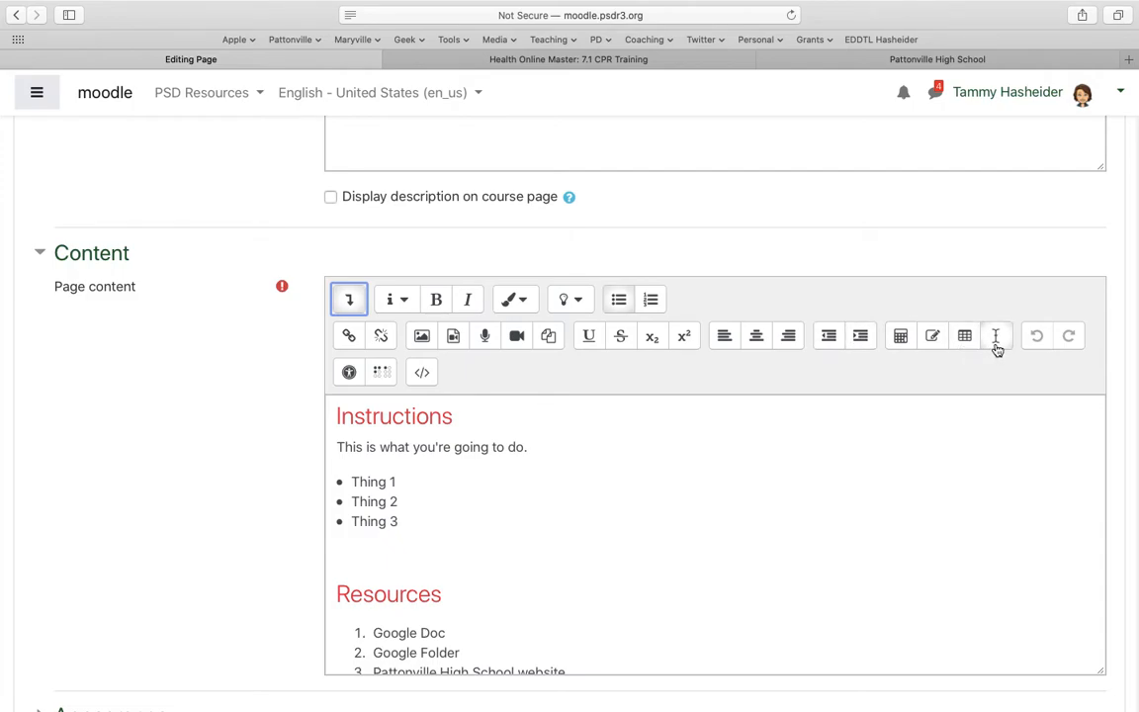
Indent the bulleted list of Thing 1, Thing 2 and Thing 3 by one level
left_click_drag(397, 521, 342, 482)
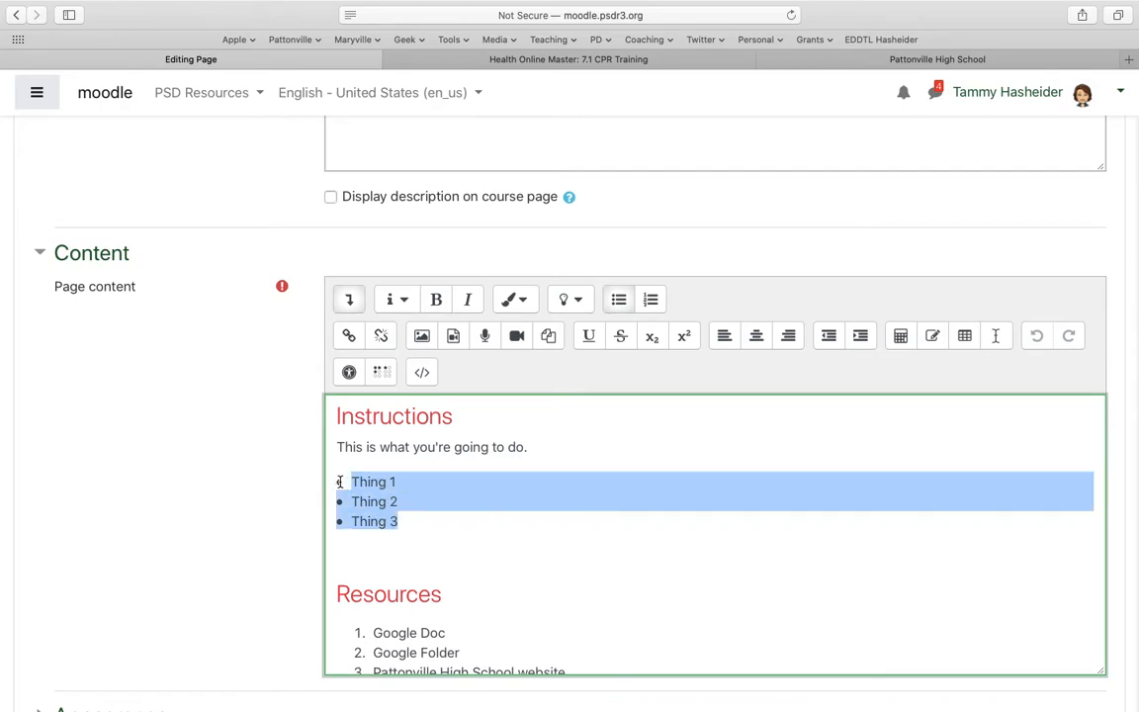
left_click(861, 336)
left_click(356, 552)
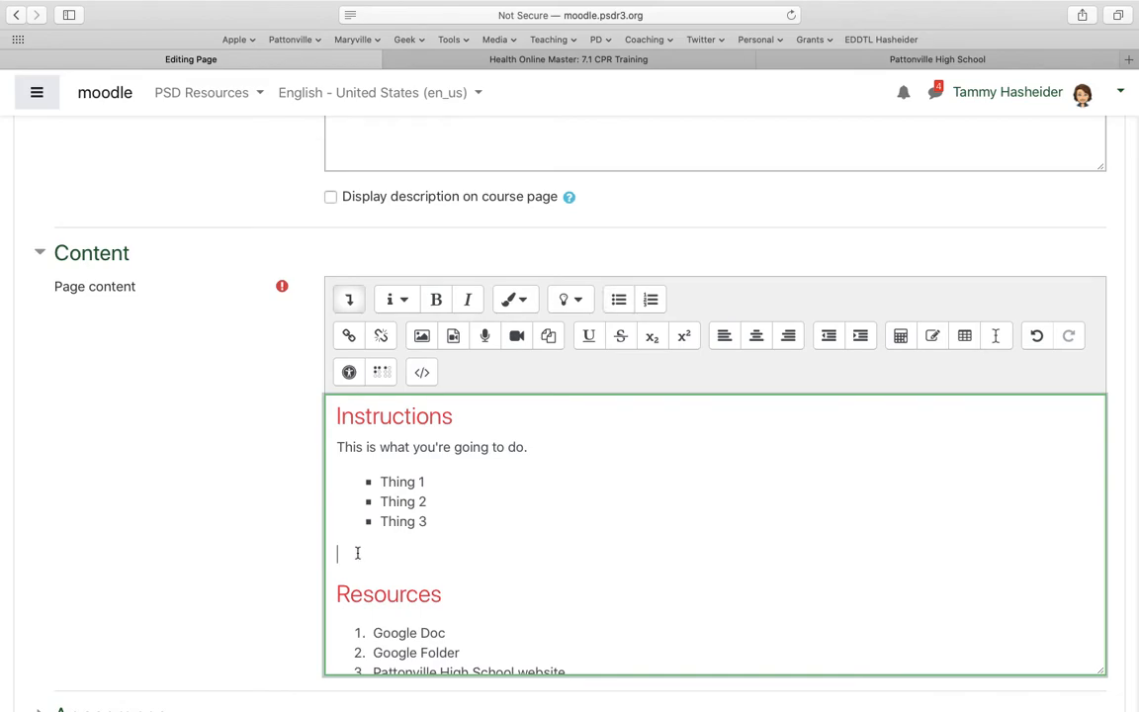
scroll(356, 551, "down", 2)
scroll(359, 552, "up", 2)
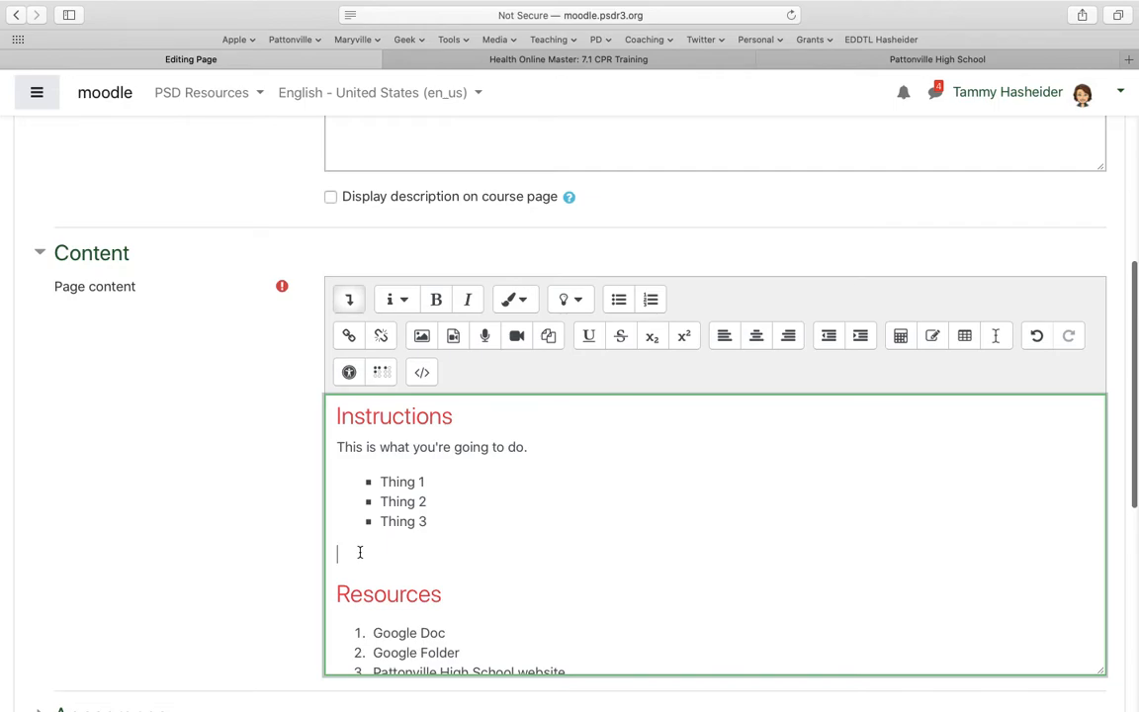
Switch to Google Drive and copy the shareable link of the "GarageBand - Podcasts" document
scroll(358, 551, "down", 2)
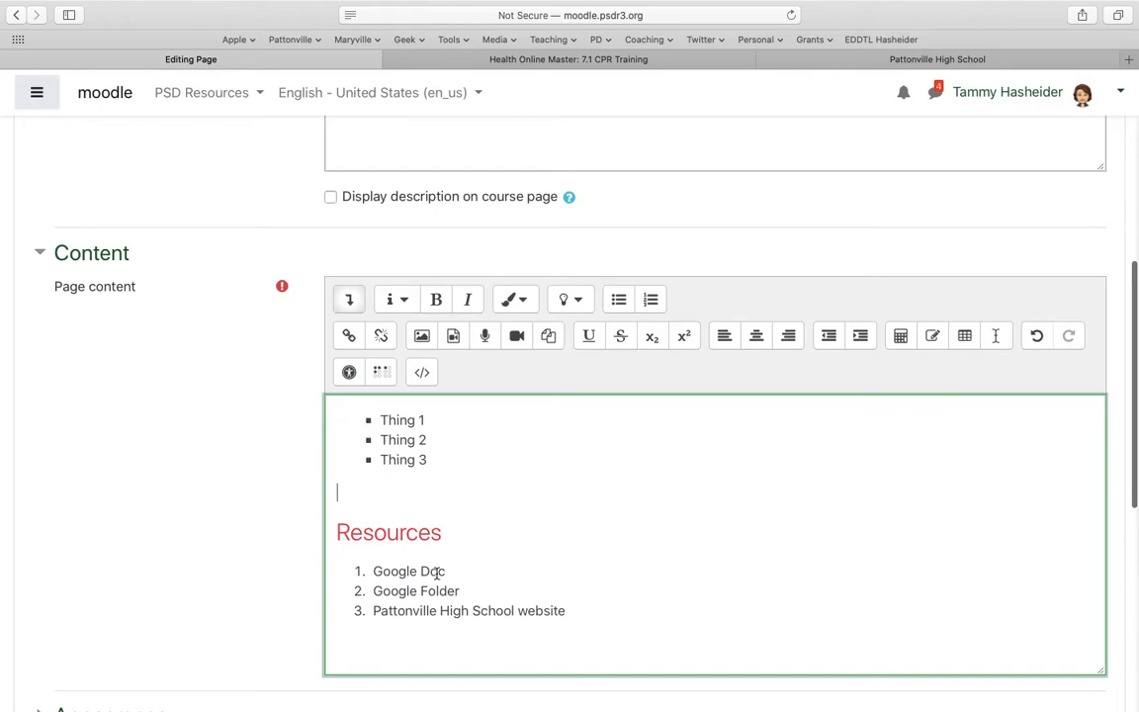
key("ctrl+Left")
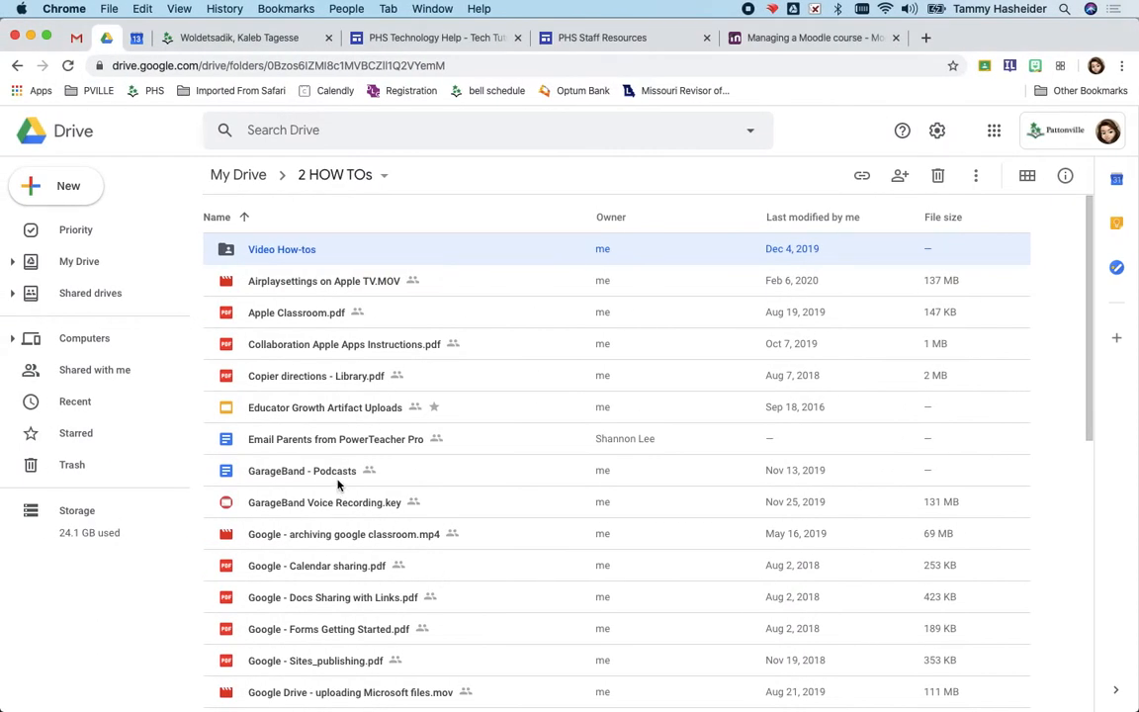
left_click(336, 481)
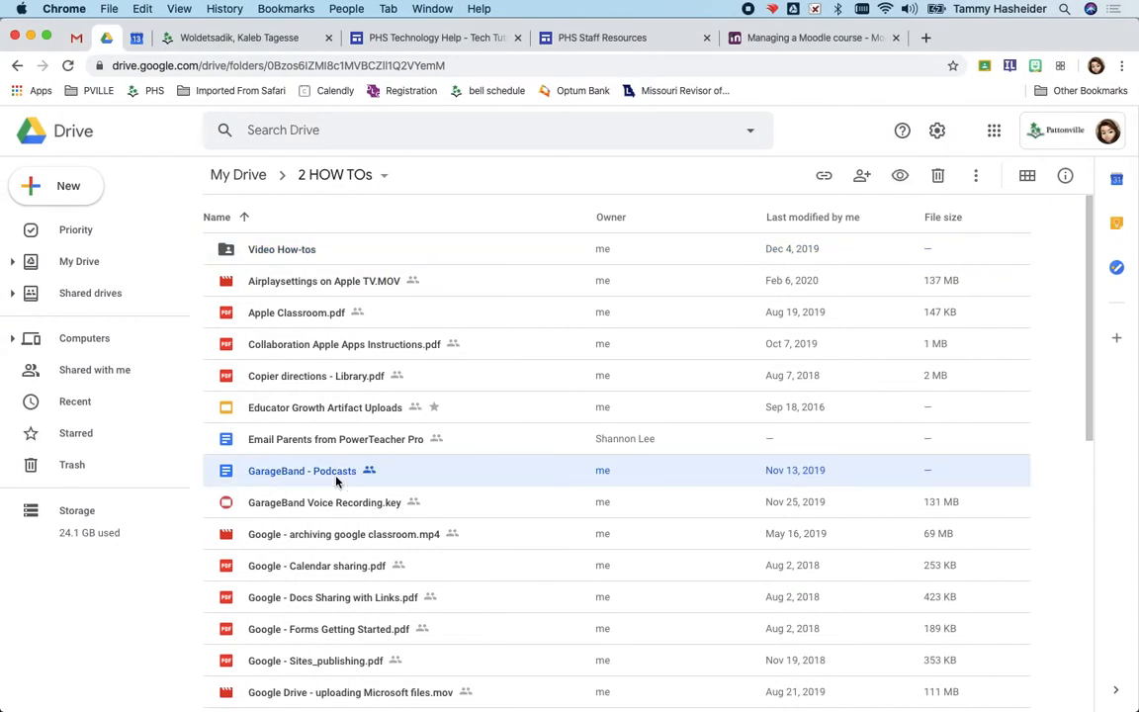
left_click(862, 178)
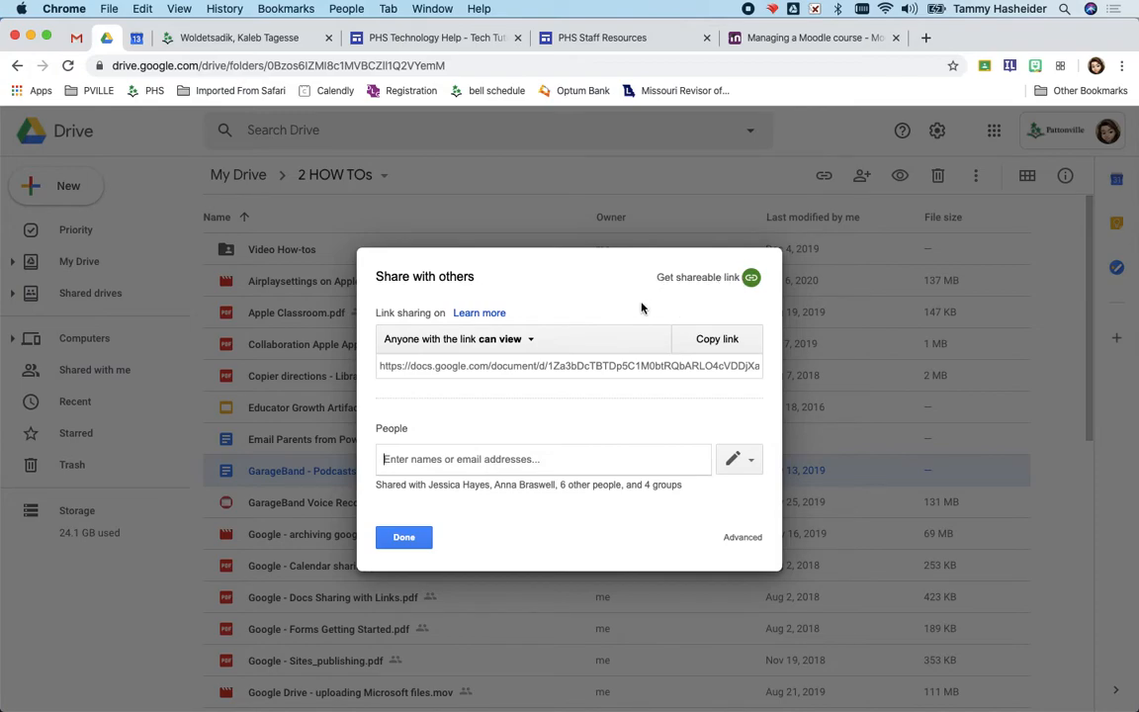
left_click(721, 348)
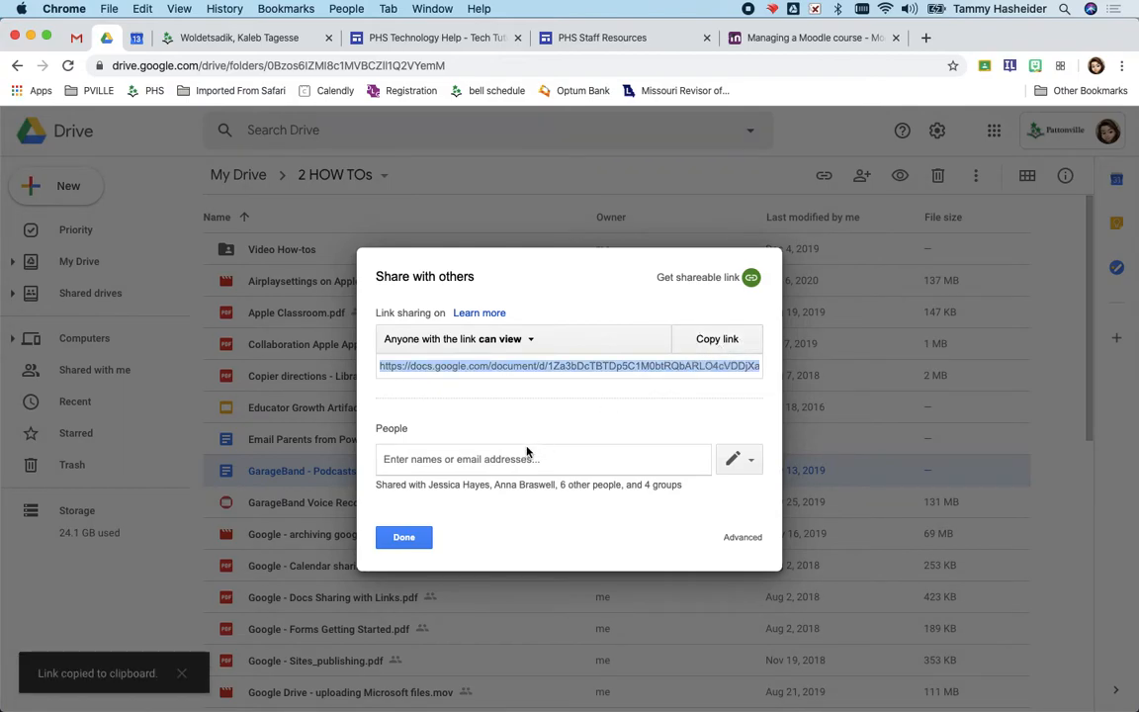
left_click(411, 540)
Back in the Moodle page content, link the "Google Doc" list item to the copied document URL, set to open in a new window
key("ctrl+Right")
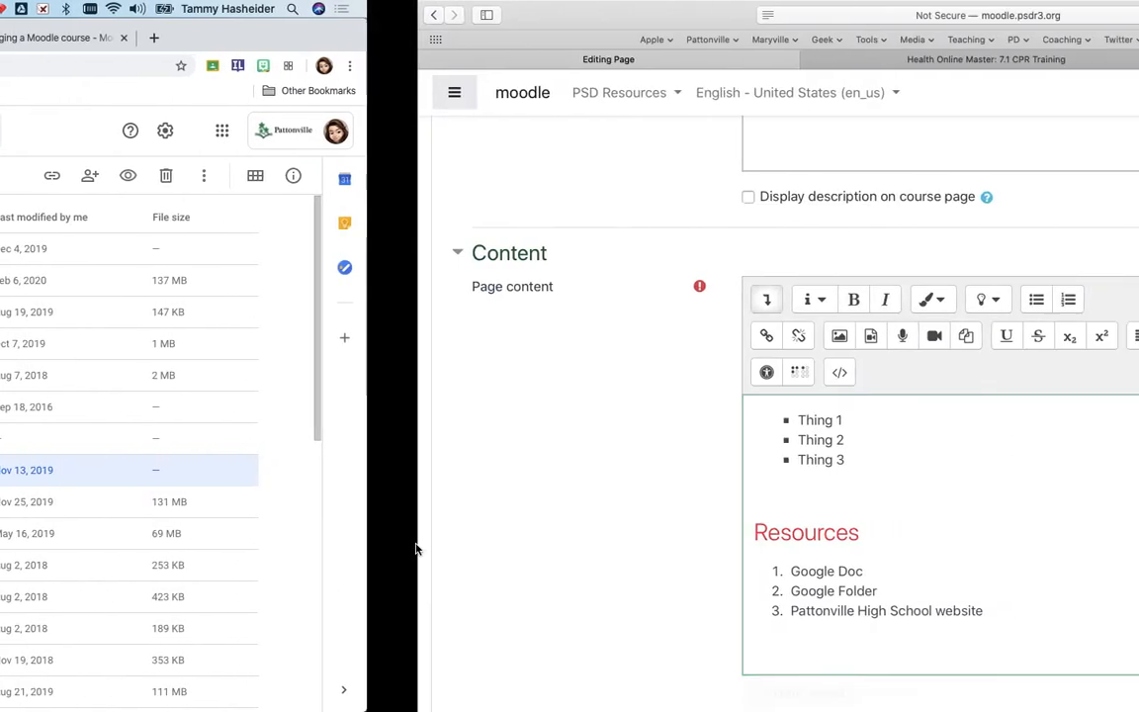
left_click_drag(445, 569, 338, 570)
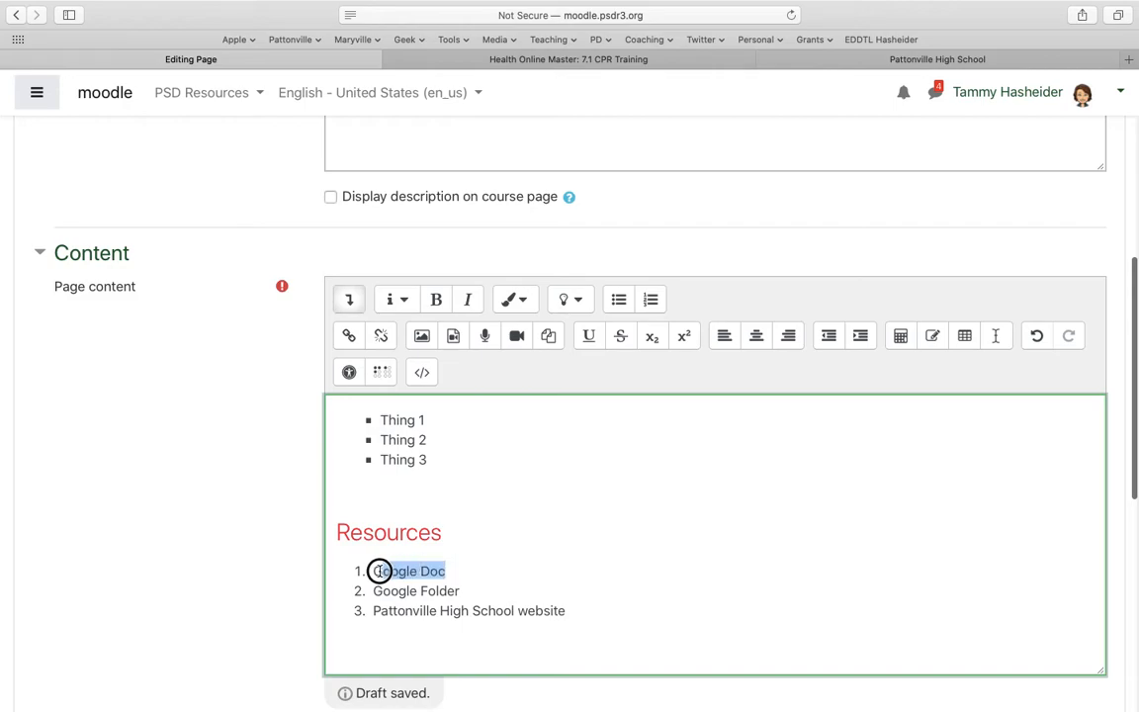
left_click(349, 338)
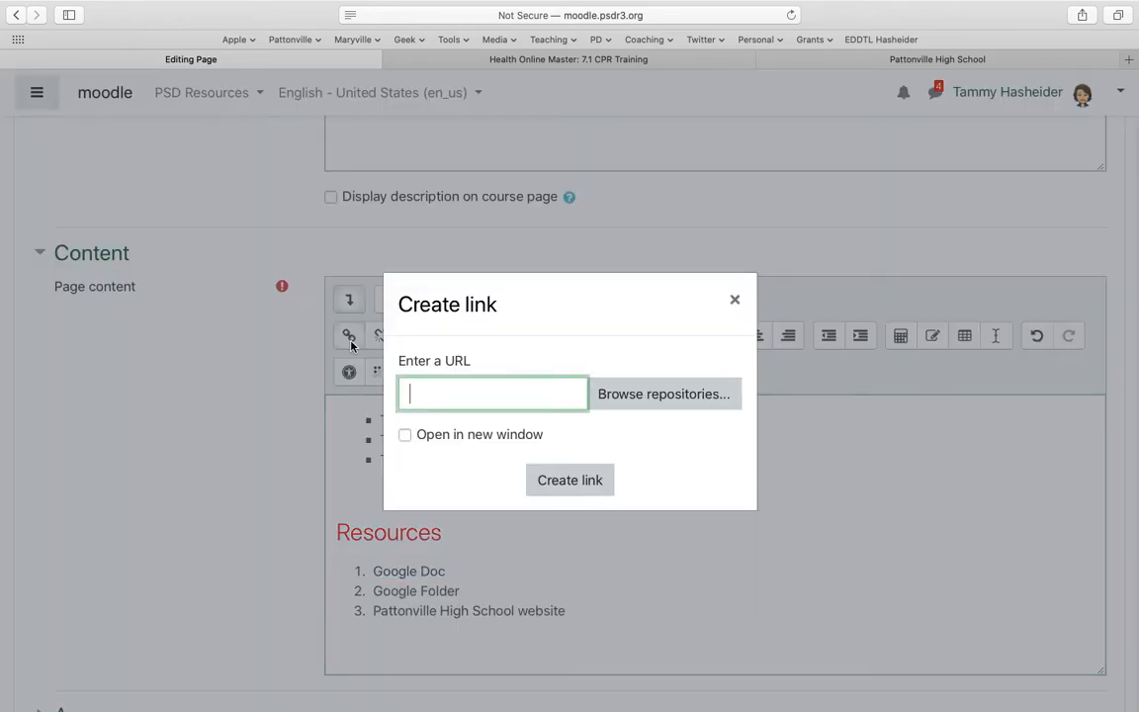
key("super+v")
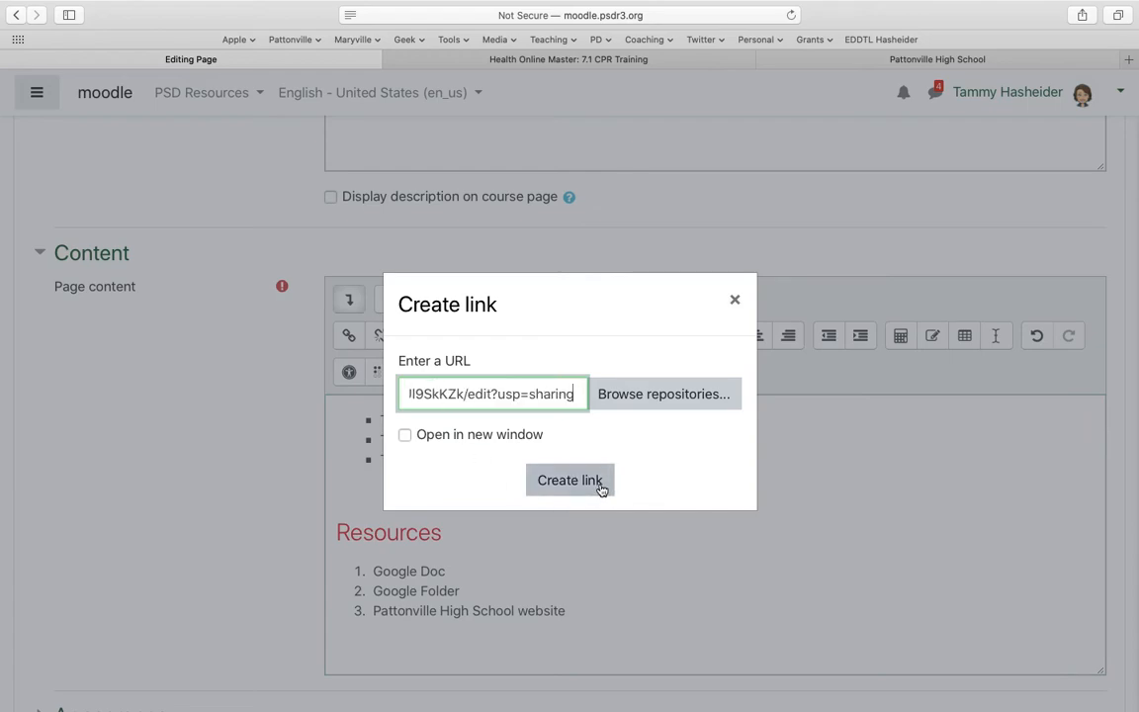
left_click(405, 435)
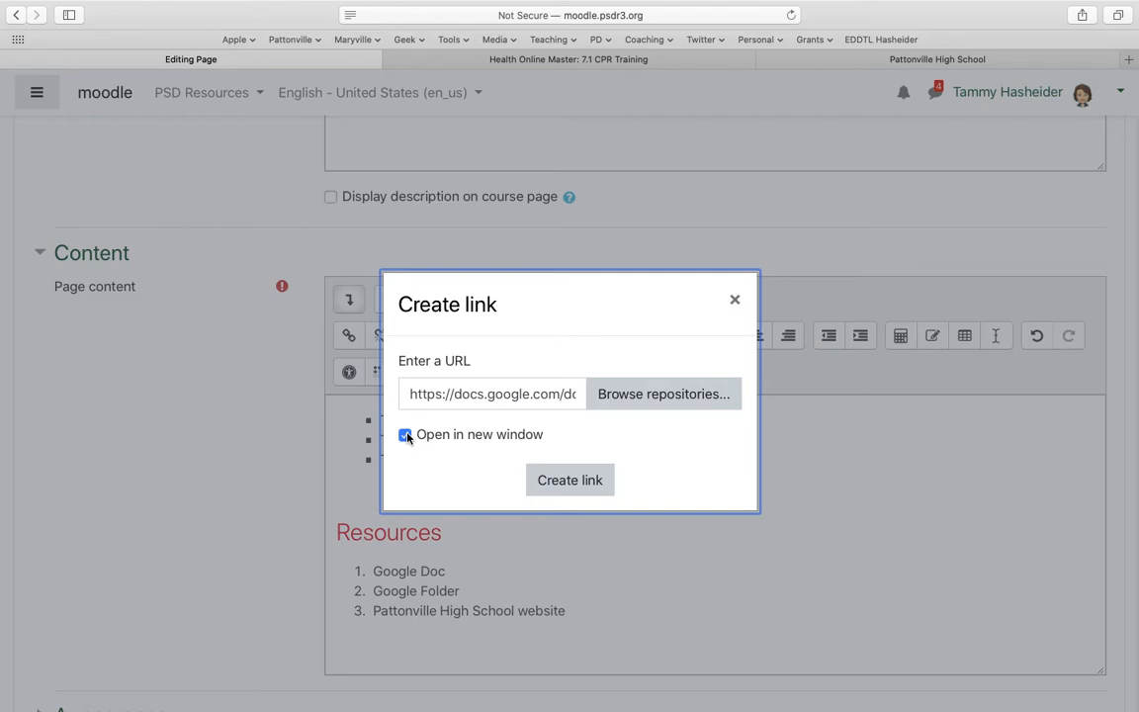
left_click(577, 492)
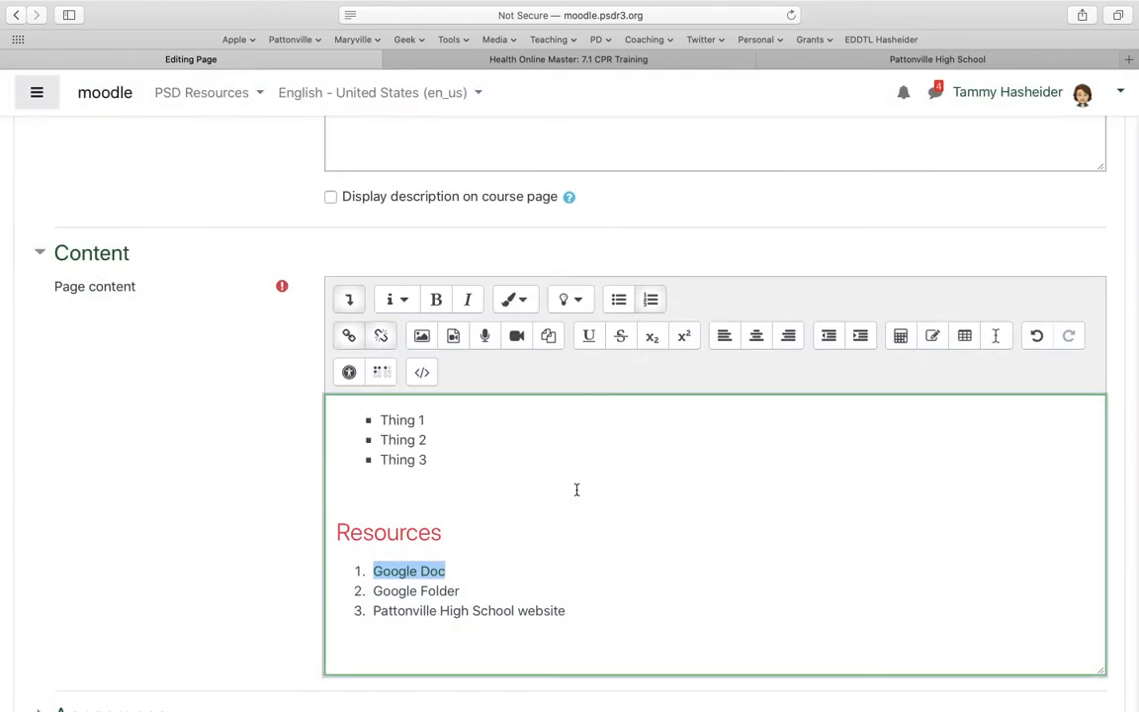
left_click(439, 610)
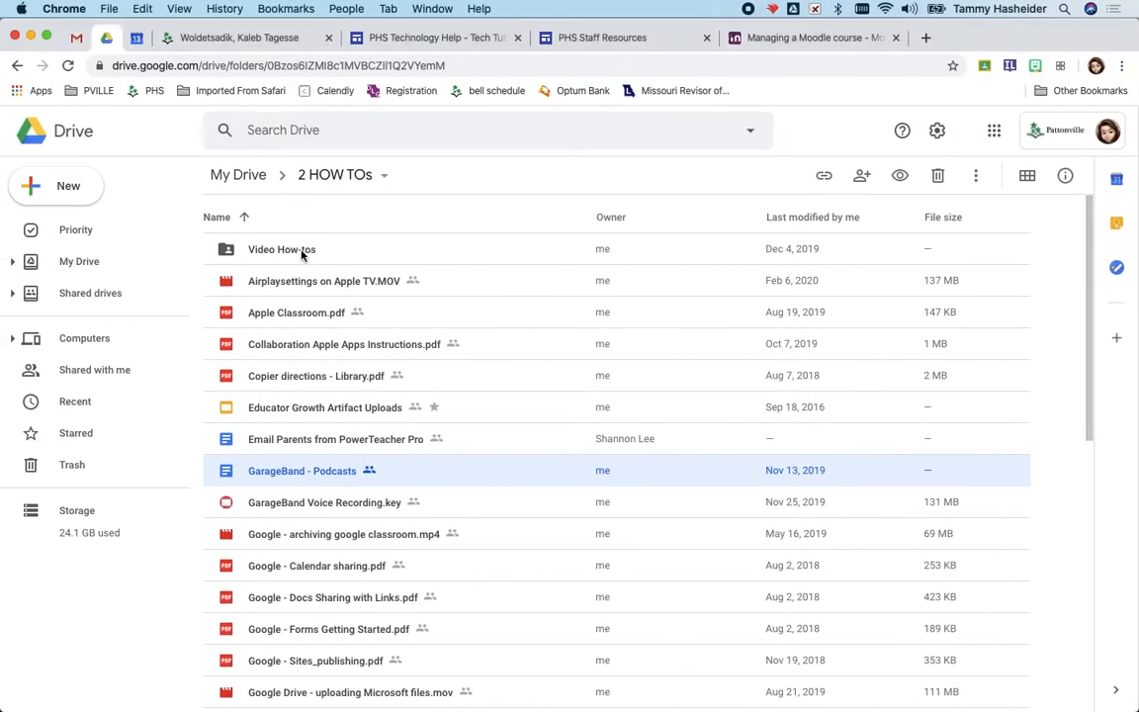
Copy the shareable link of the "Video How-tos" folder in Google Drive
left_click(296, 250)
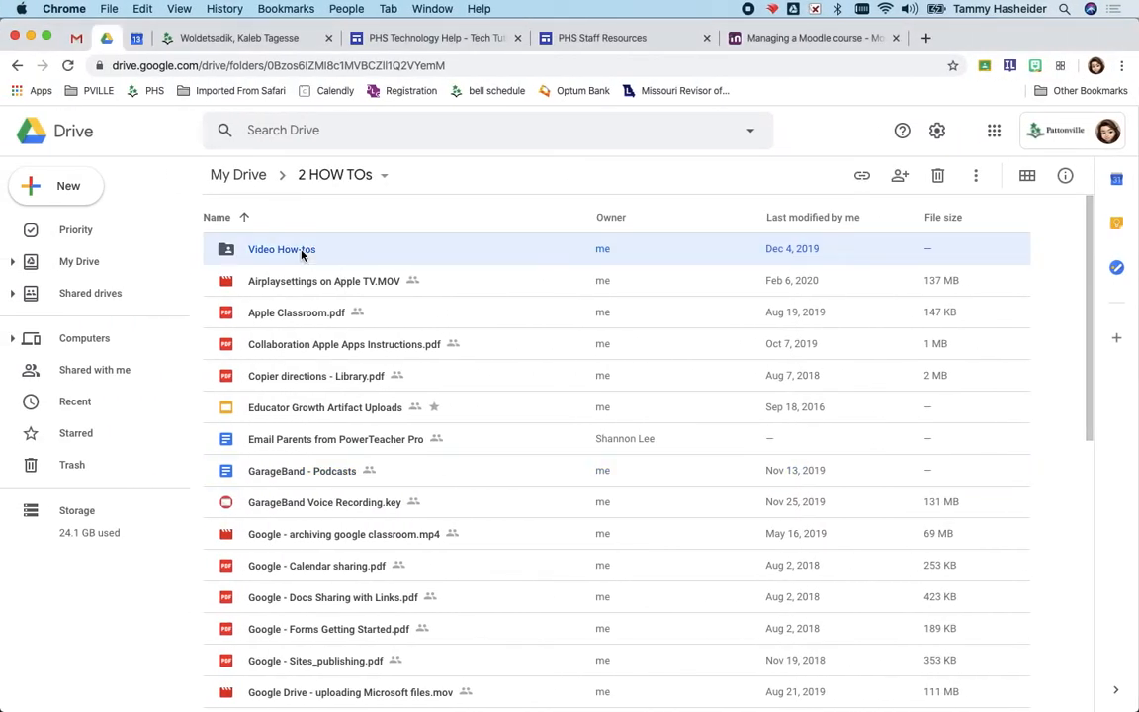
left_click(899, 179)
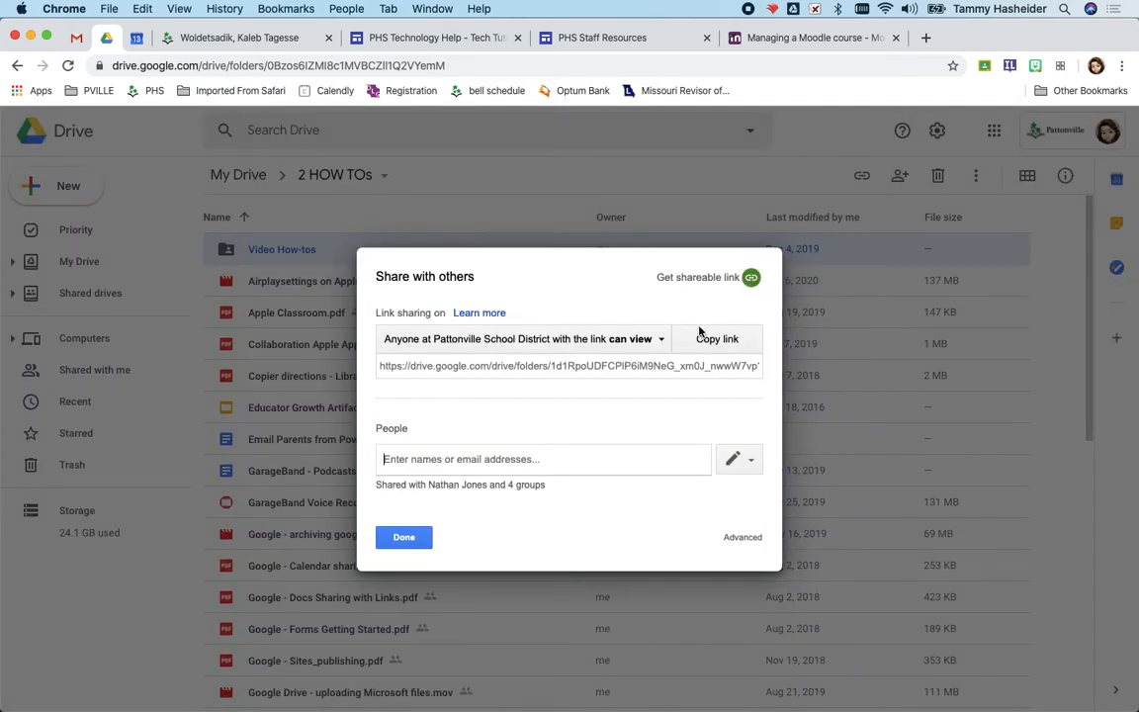
left_click(708, 344)
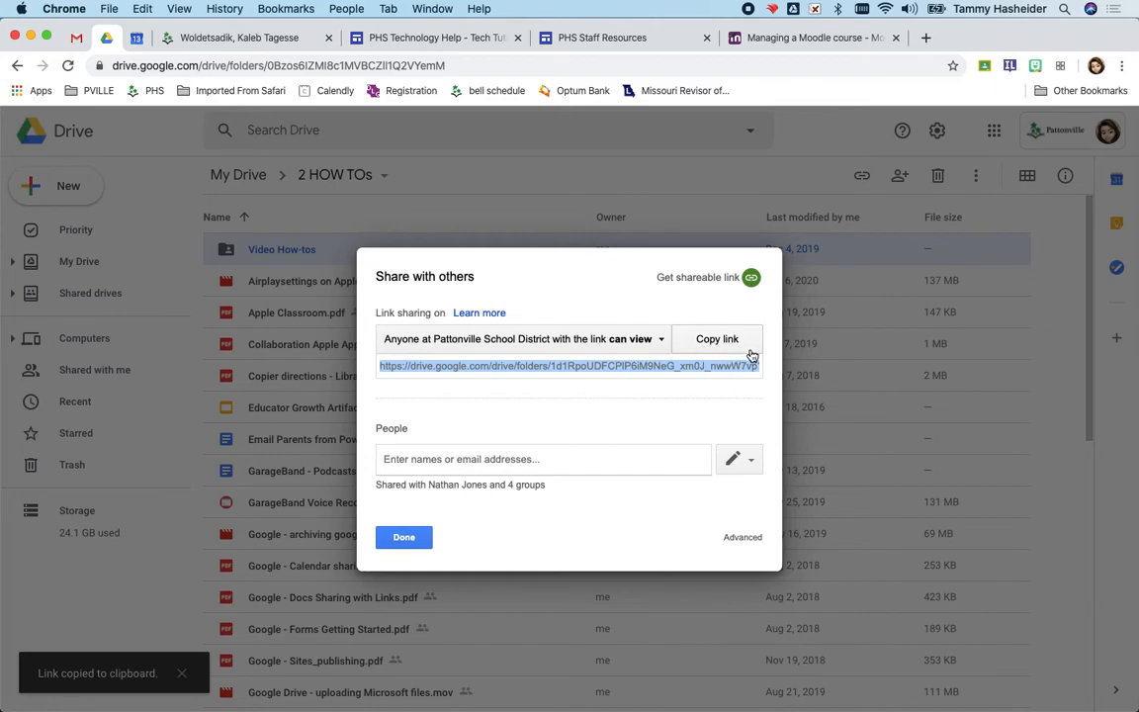
In the Moodle page content, link the "Google Folder" list item to the copied folder URL, set to open in a new window
key("ctrl+Right")
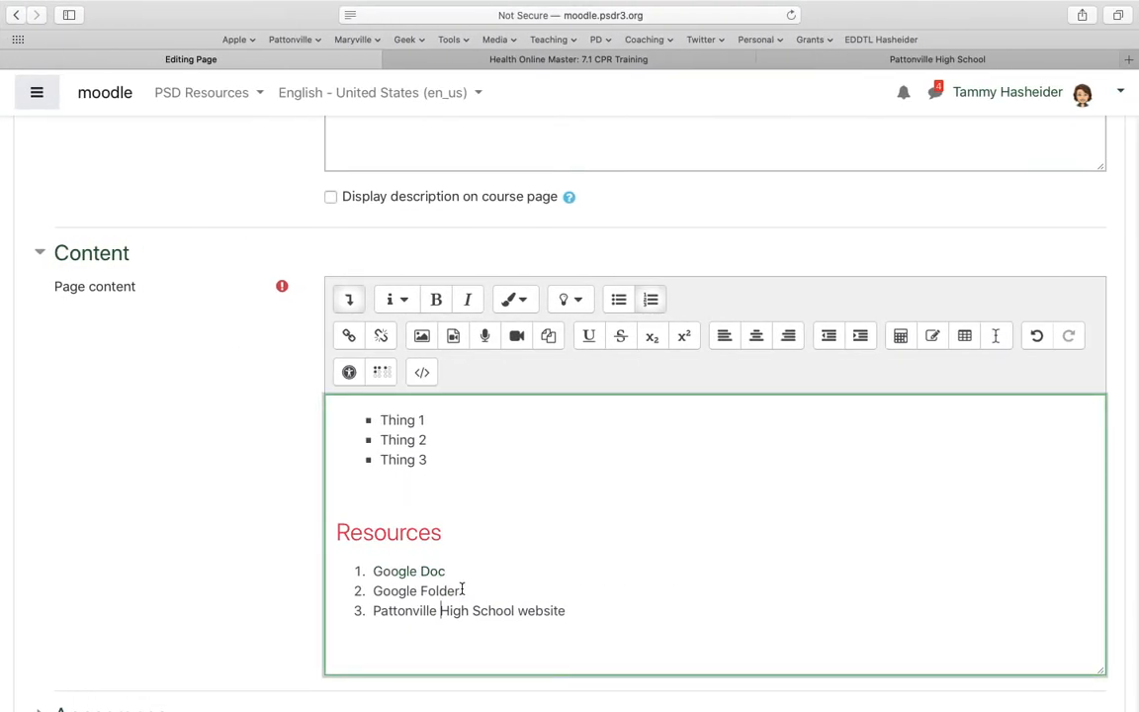
left_click_drag(462, 589, 372, 590)
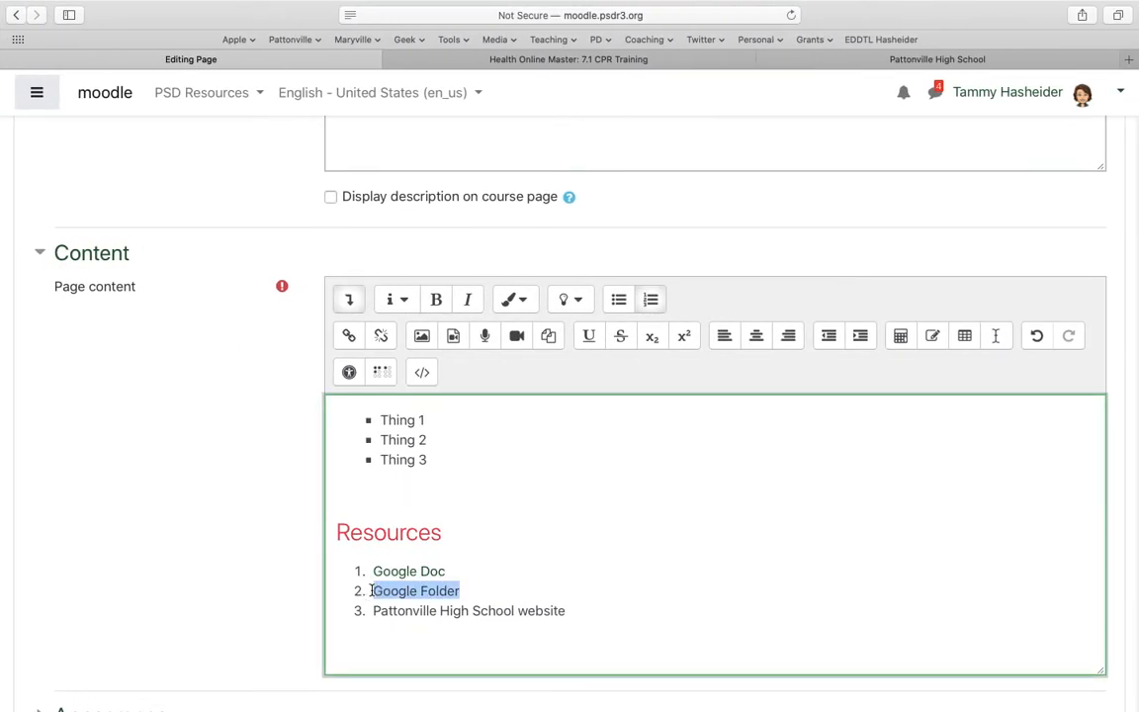
left_click(348, 336)
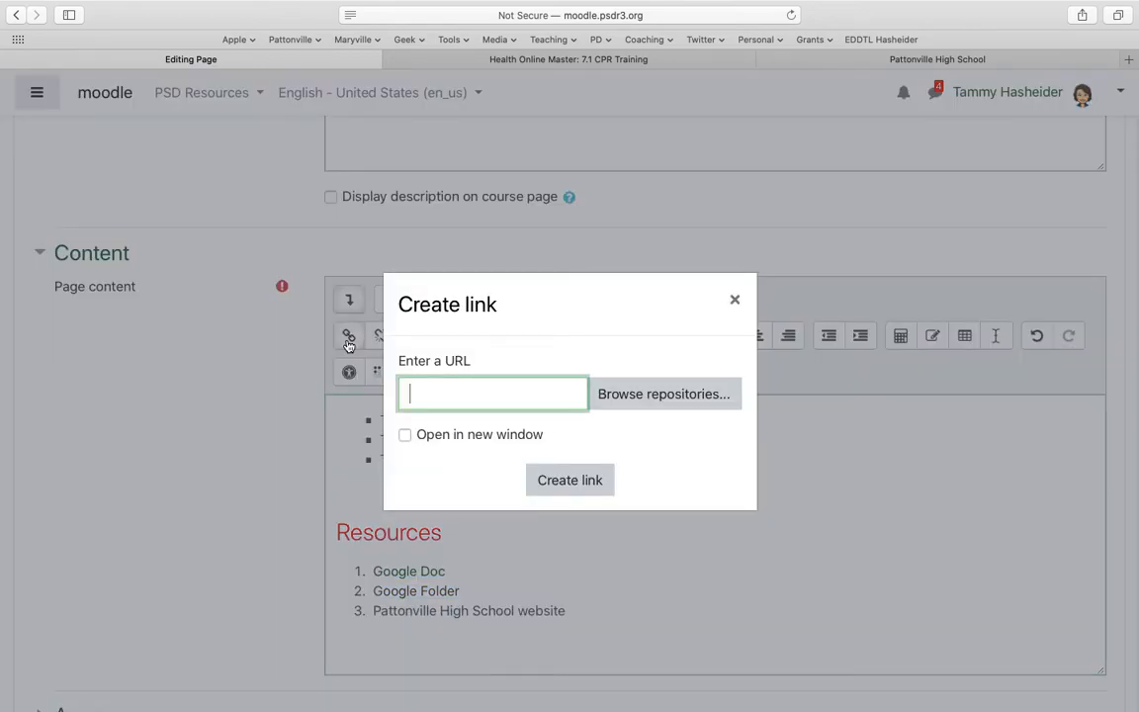
key("super+v")
left_click(420, 436)
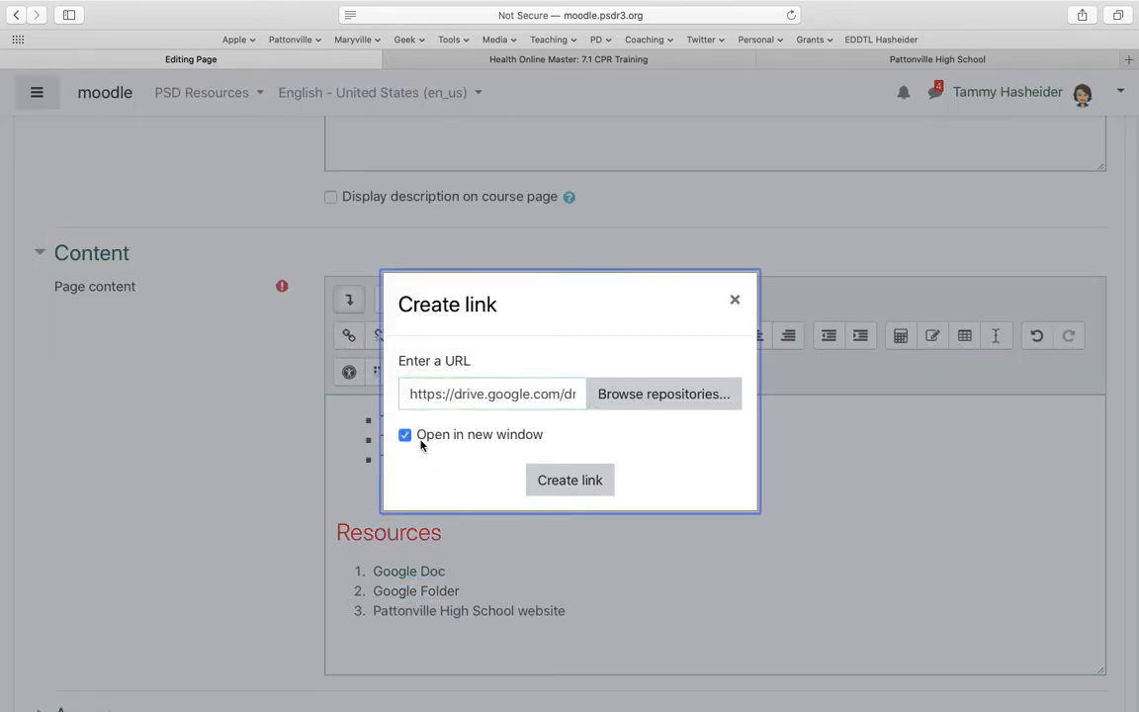
left_click(586, 489)
left_click(619, 645)
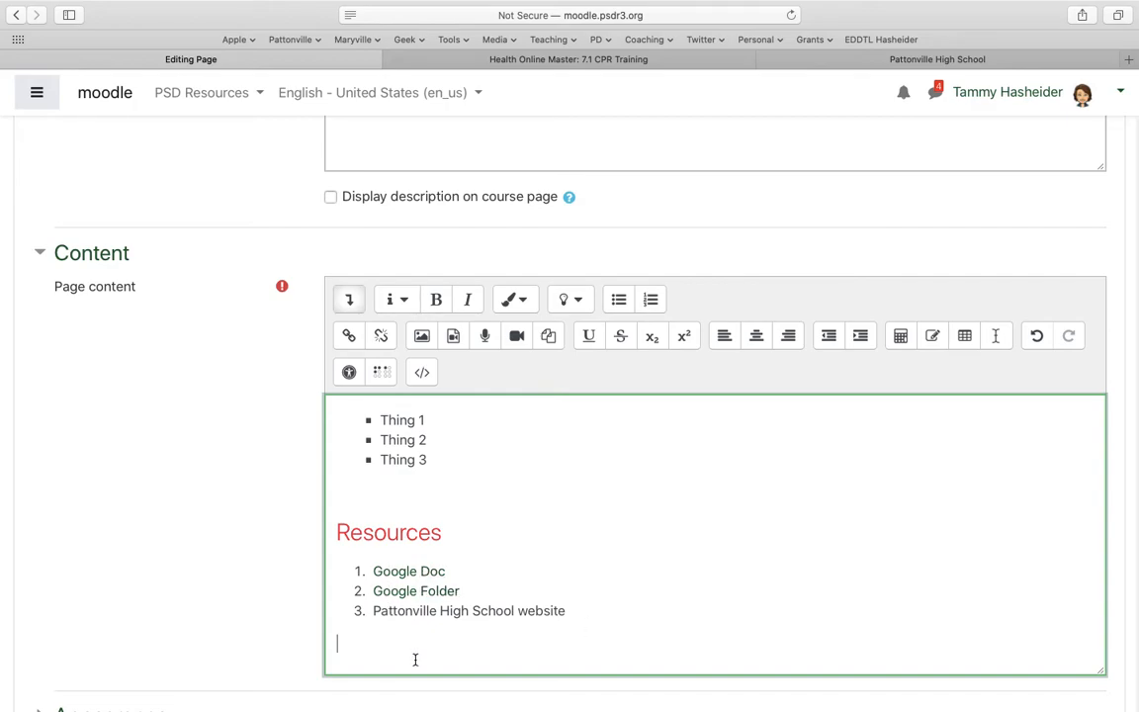
Copy the web address of the open Pattonville High School site
scroll(415, 659, "down", 2)
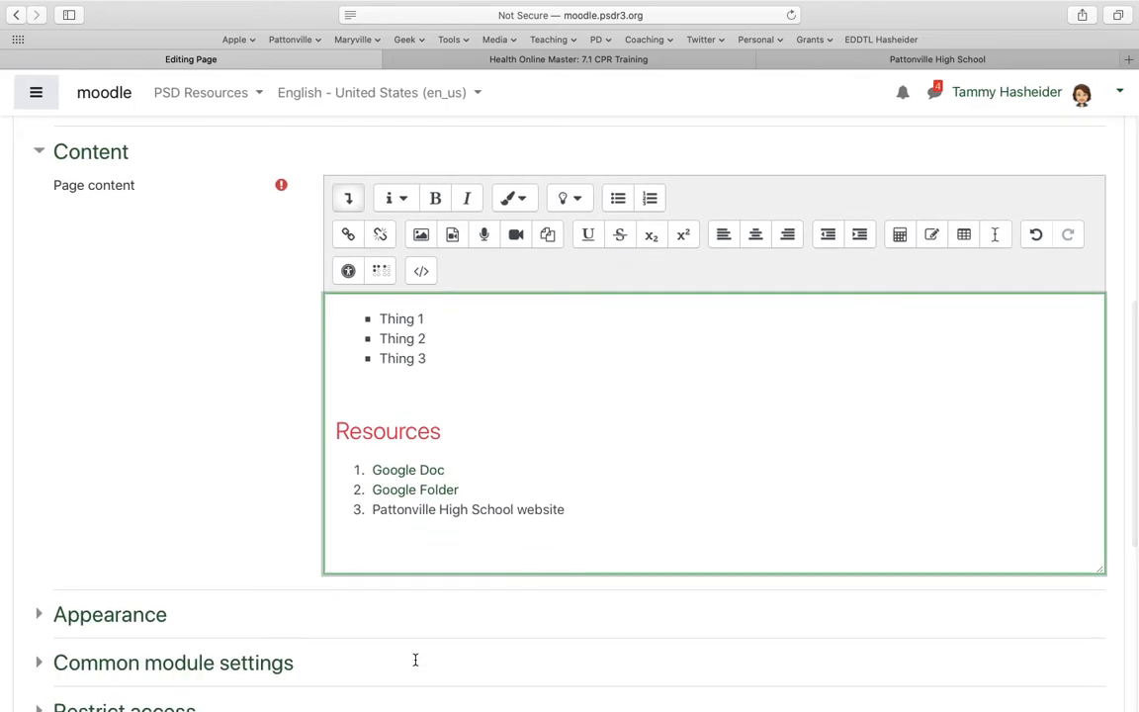
left_click(958, 58)
left_click(573, 22)
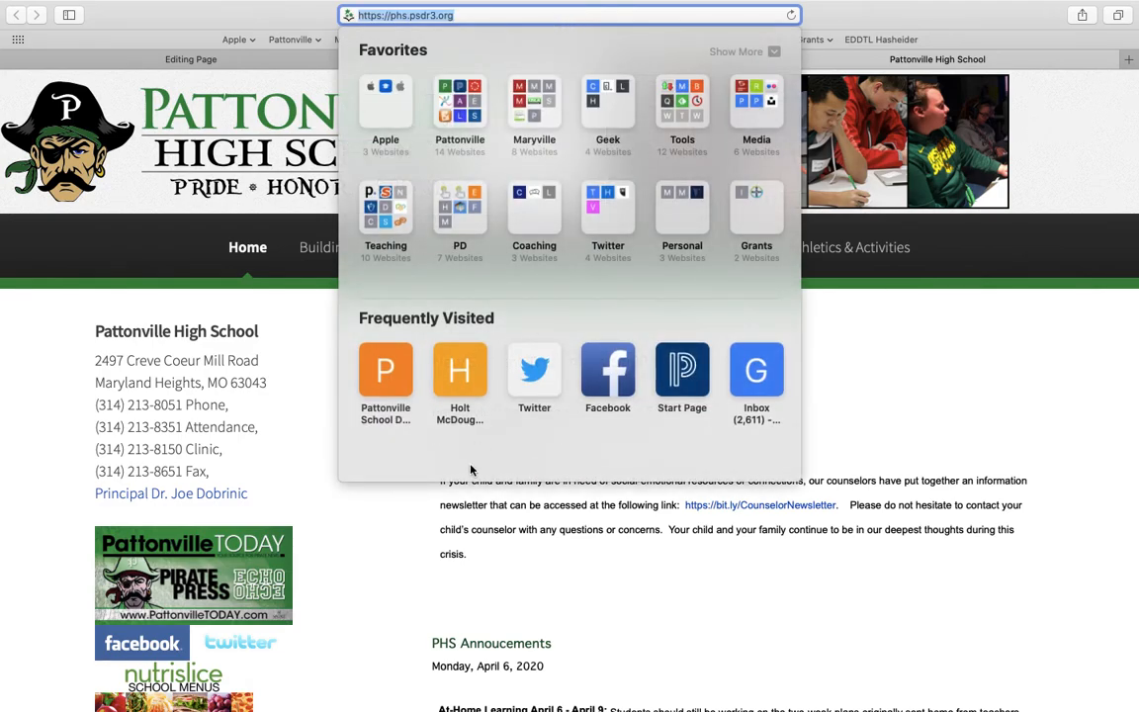
left_click(370, 553)
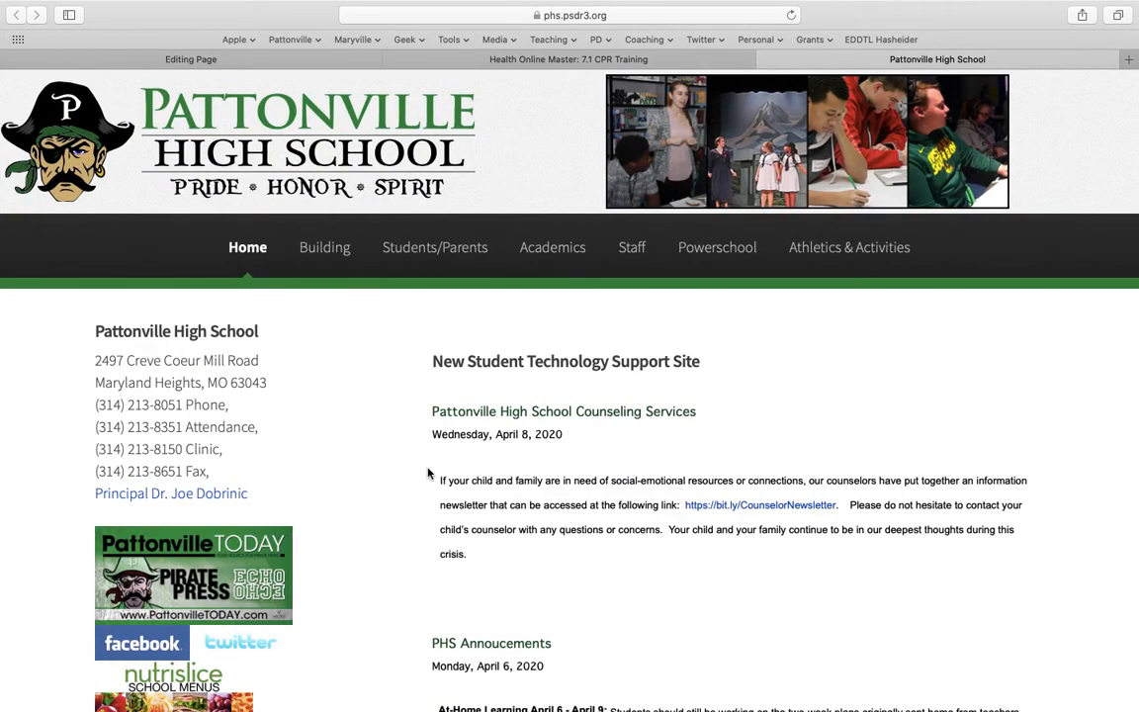
left_click(330, 62)
left_click_drag(553, 525, 374, 513)
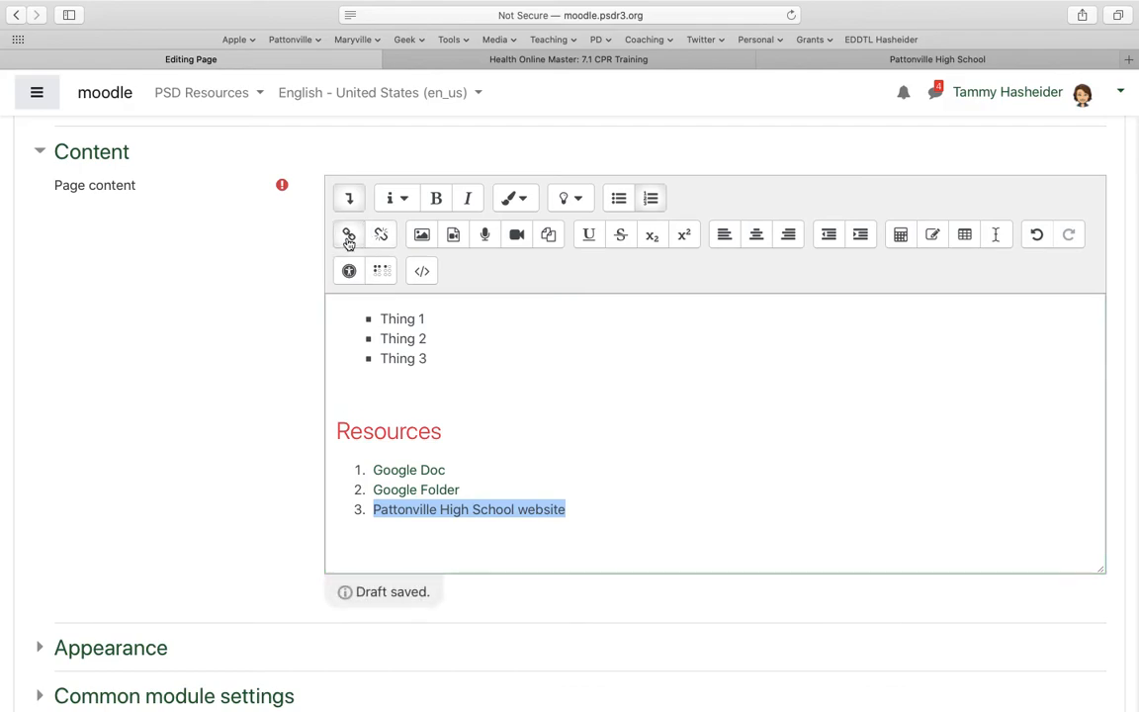
left_click(348, 237)
key("super+v")
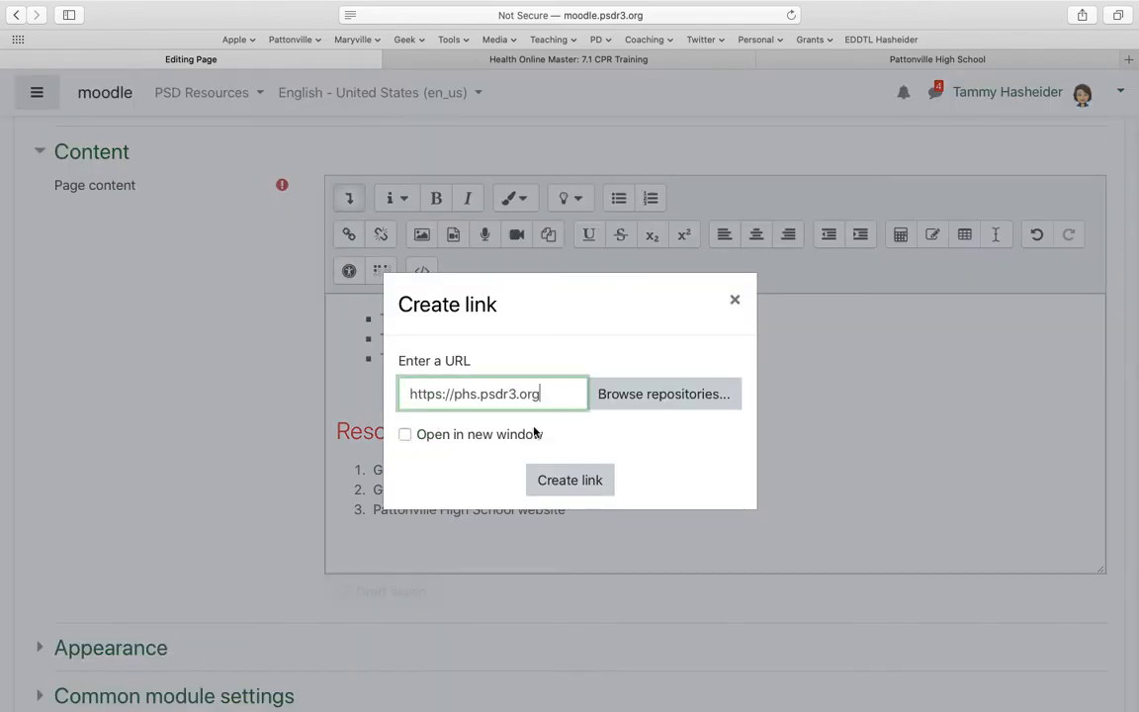
left_click(571, 480)
scroll(622, 435, "down", 5)
left_click(607, 482)
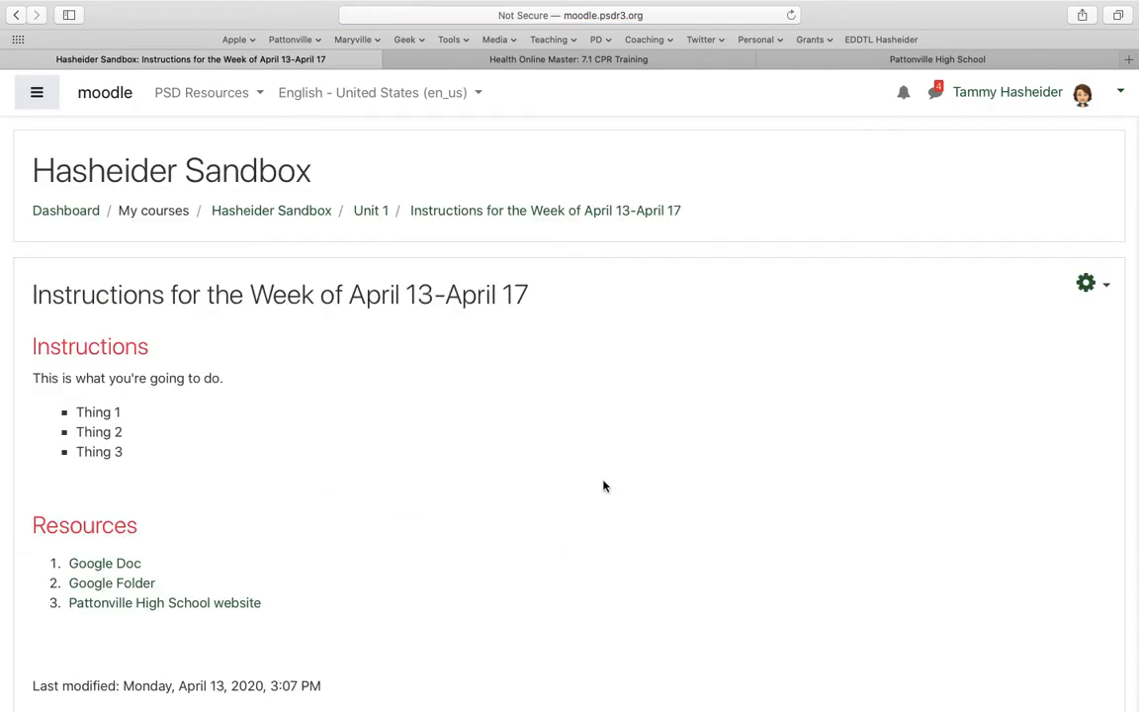
Return to the course page and open "Instructions for the Week of April 13-April 17" from Unit 1 to review its content
left_click(300, 217)
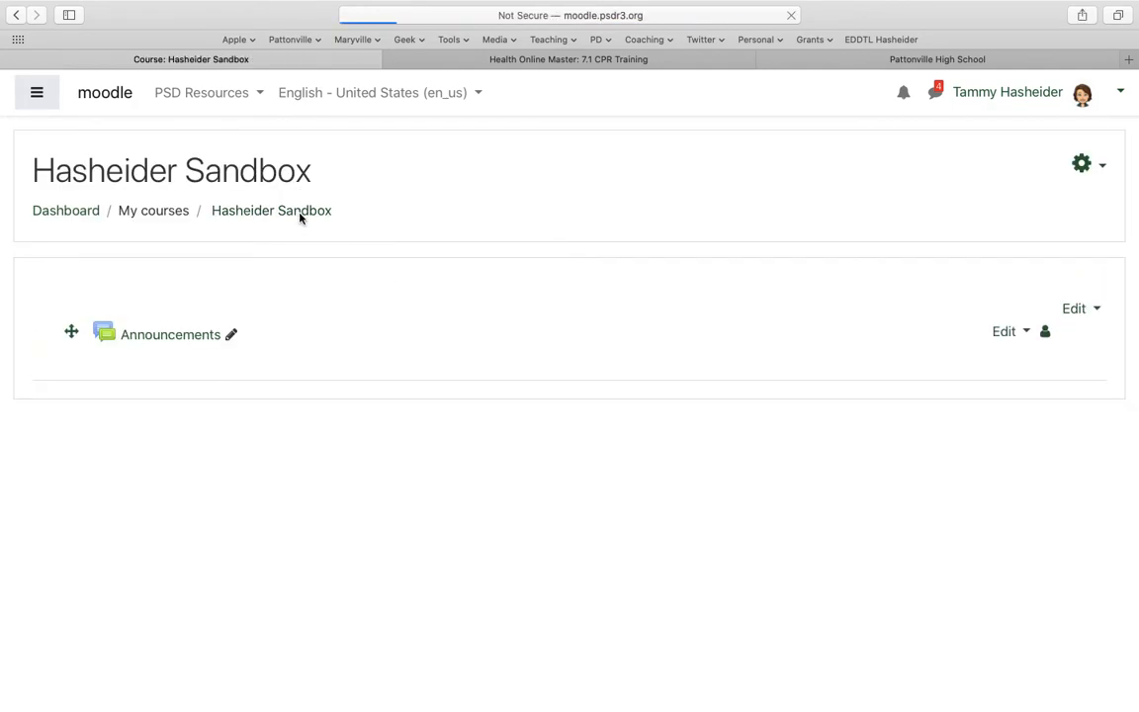
scroll(494, 641, "down", 2)
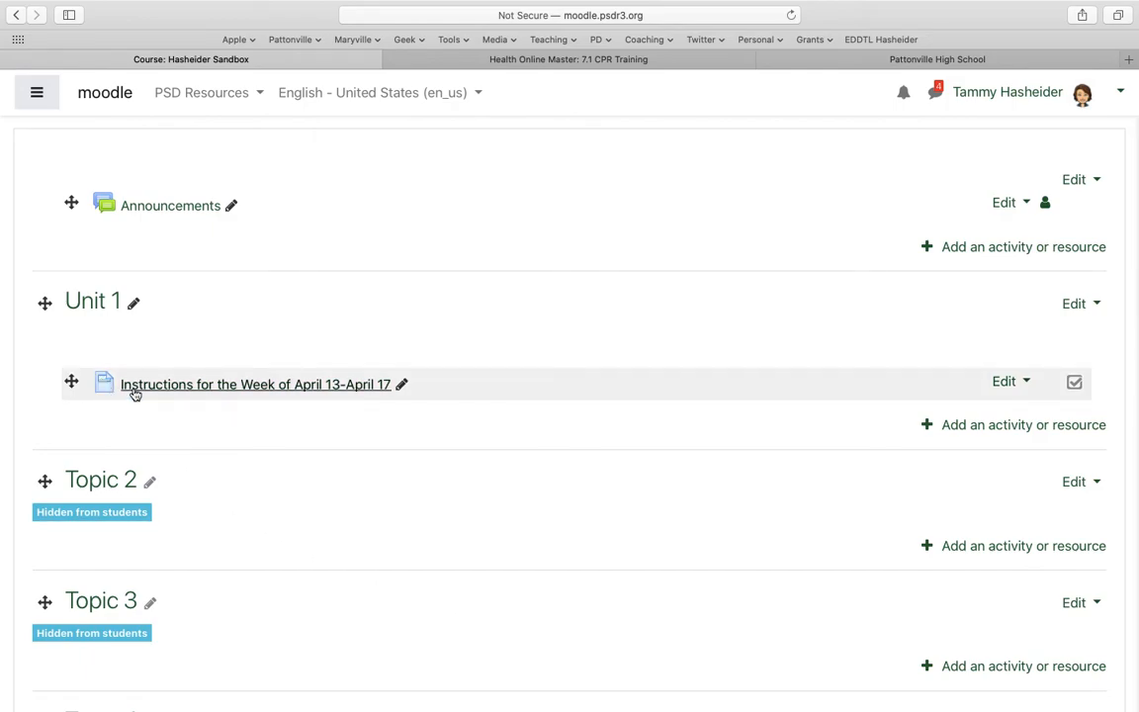
left_click(332, 387)
scroll(332, 390, "down", 5)
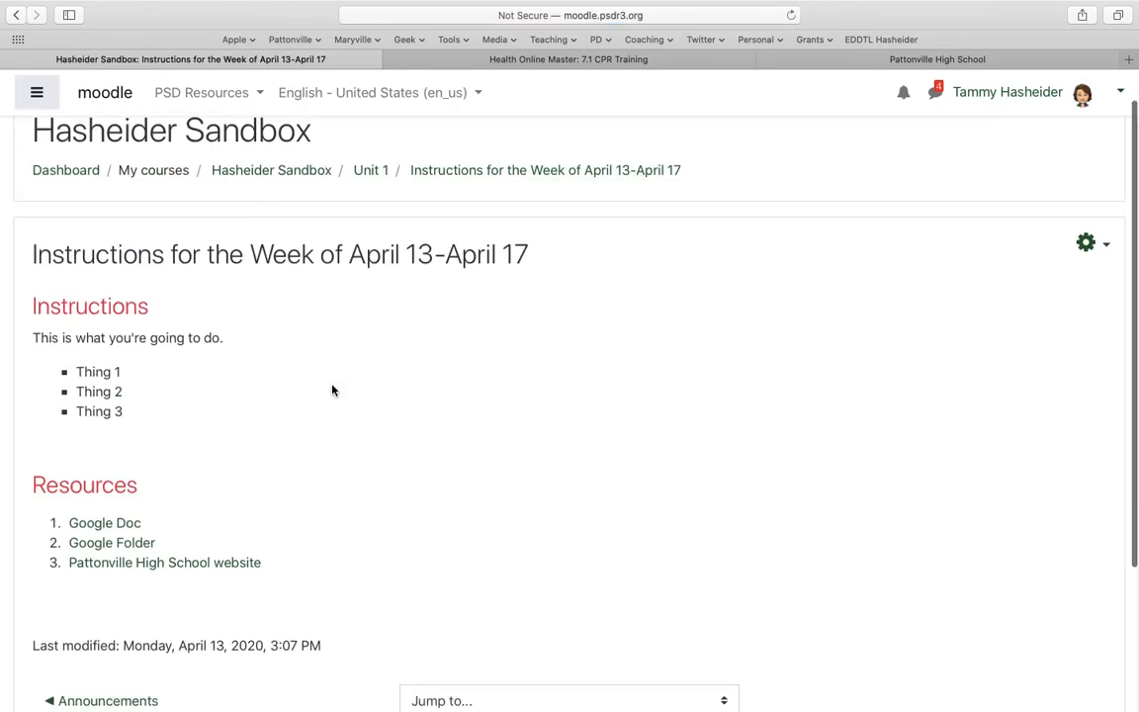
scroll(332, 390, "up", 3)
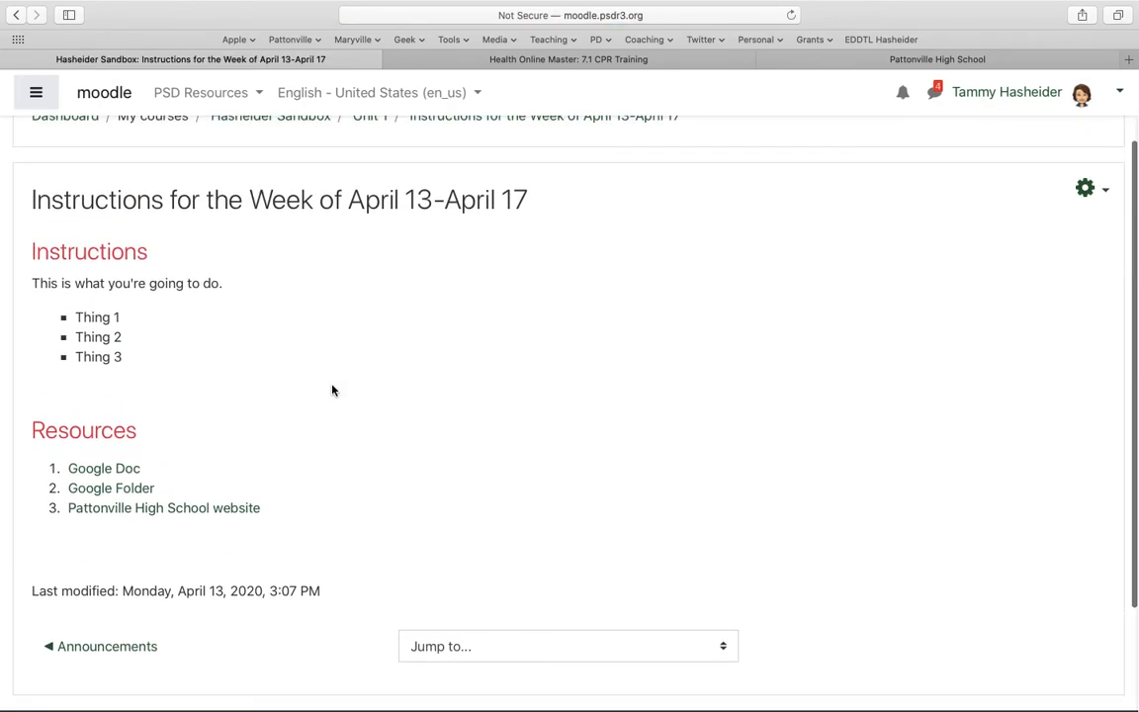
scroll(332, 387, "up", 1)
Test the Google Doc, Google Folder and Pattonville High School website links, closing the document and folder tabs after viewing them
left_click(111, 480)
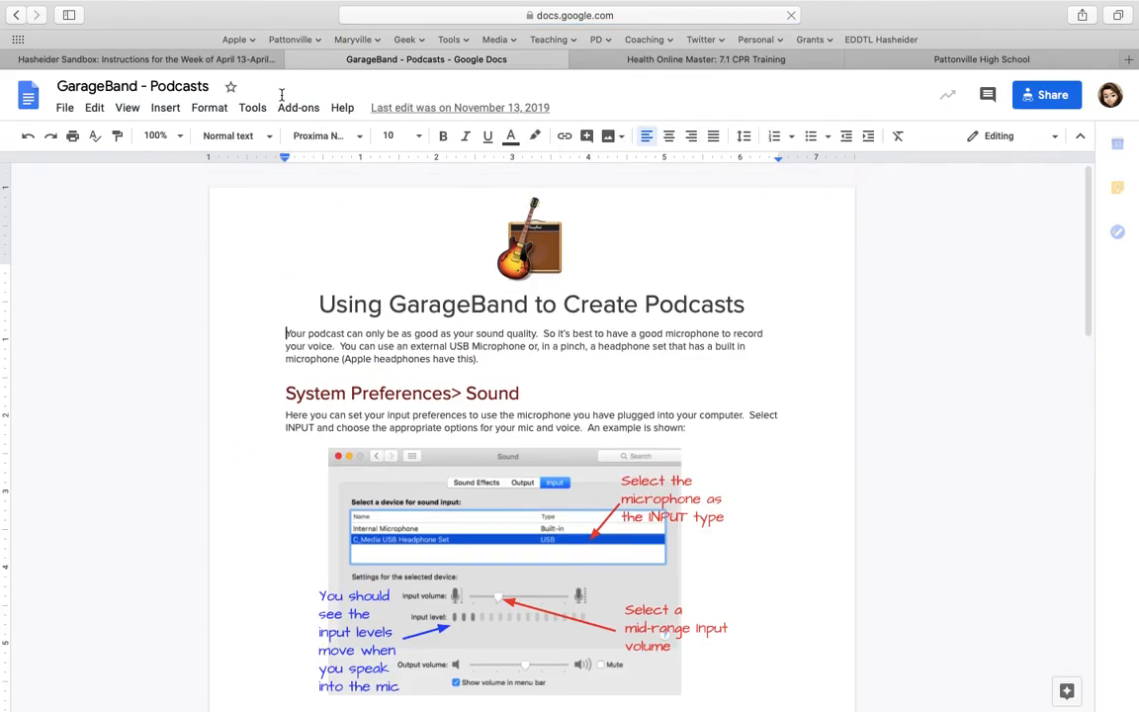
left_click(295, 59)
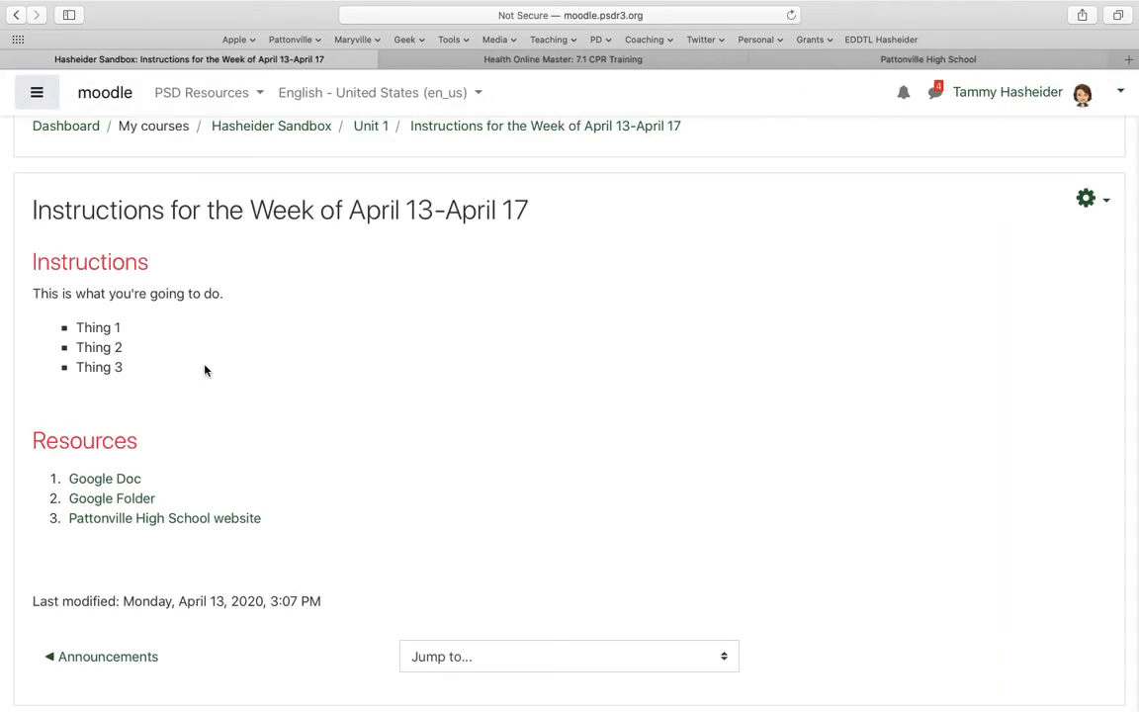
left_click(121, 500)
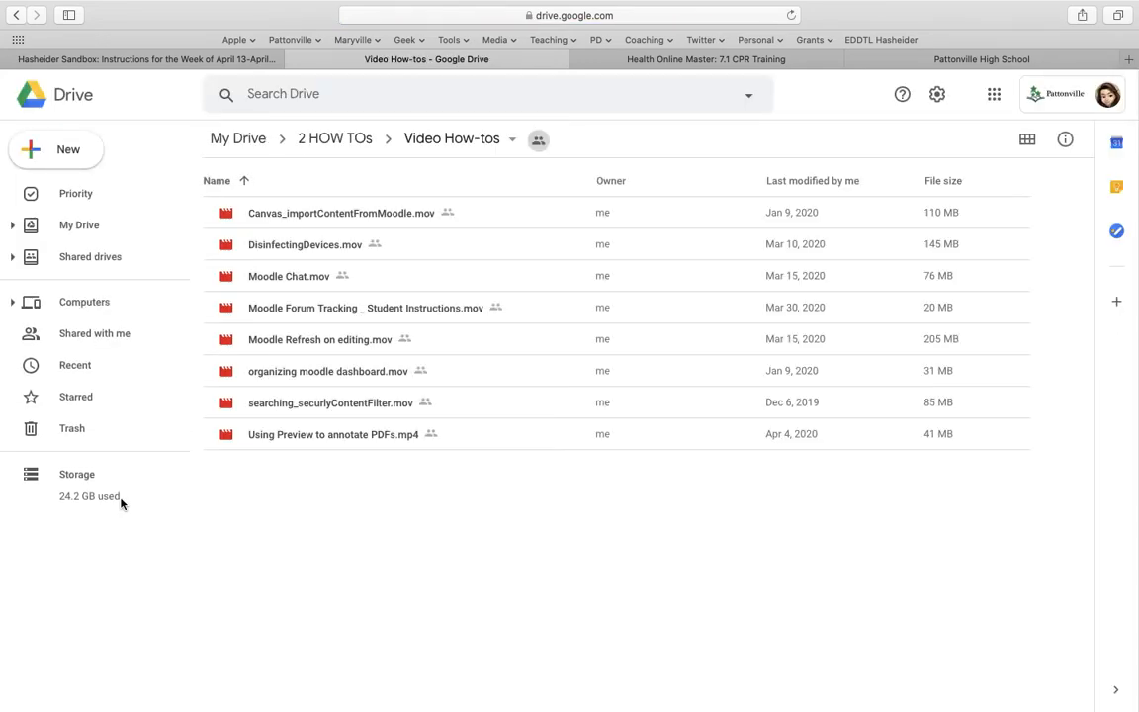
left_click(292, 60)
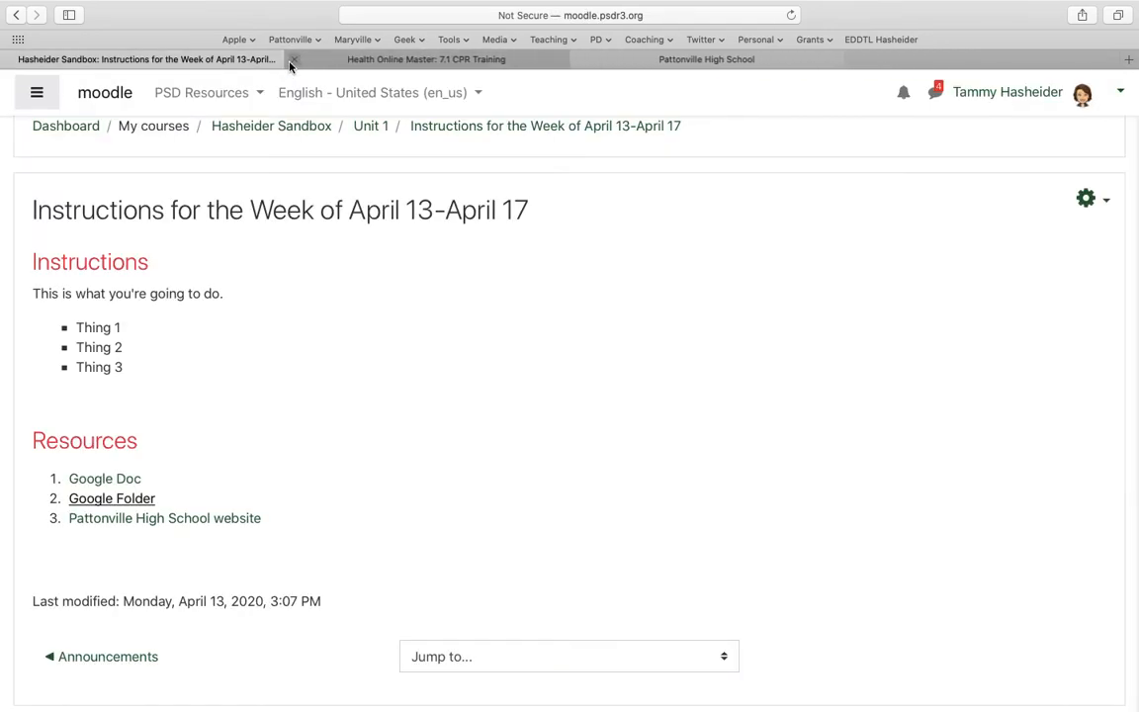
left_click(105, 524)
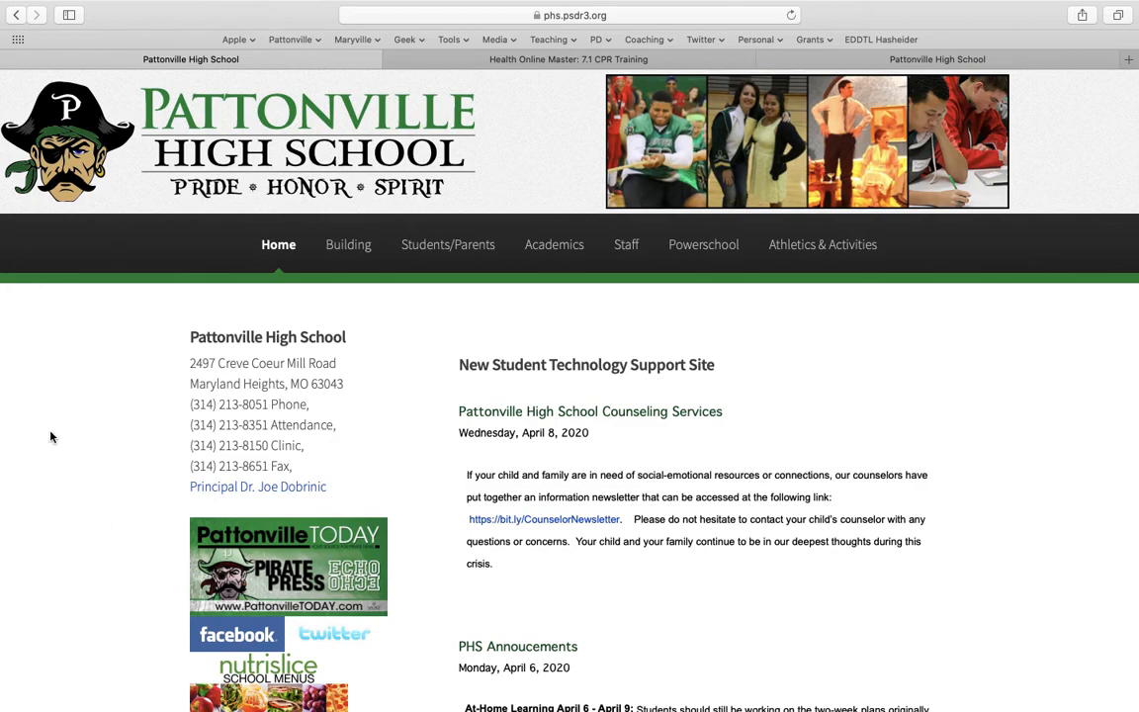
Return from the Pattonville High School website to the weekly instructions page, review its content, and go back to the sandbox course page
left_click(16, 15)
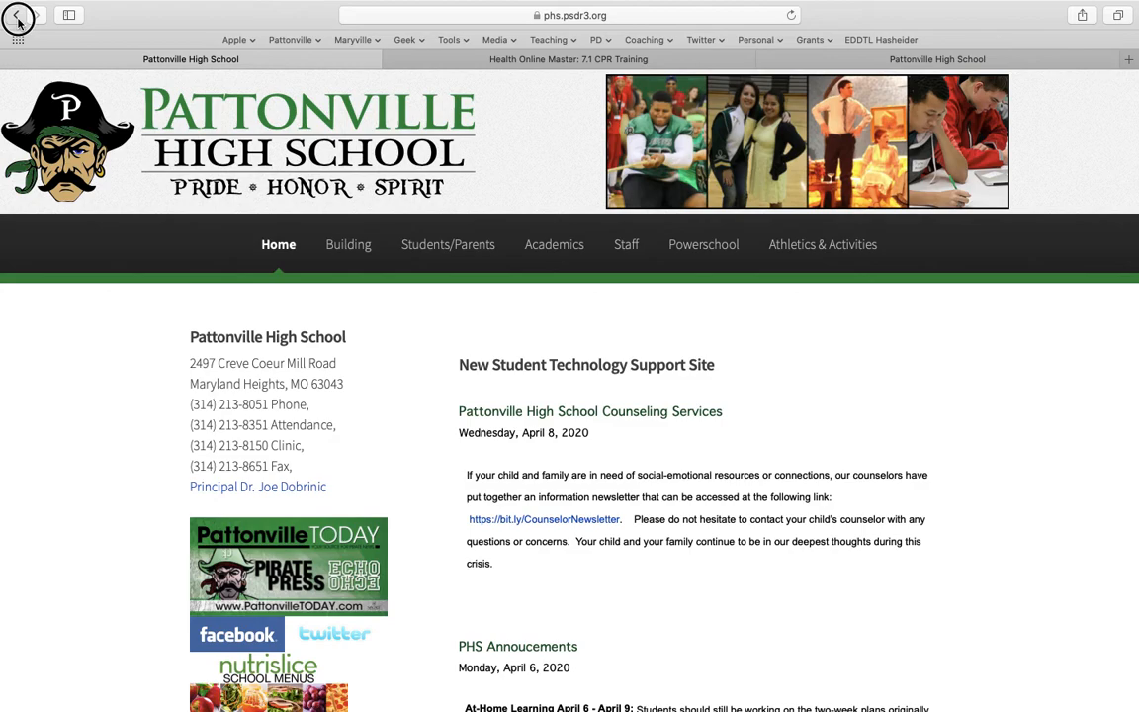
left_click(37, 41)
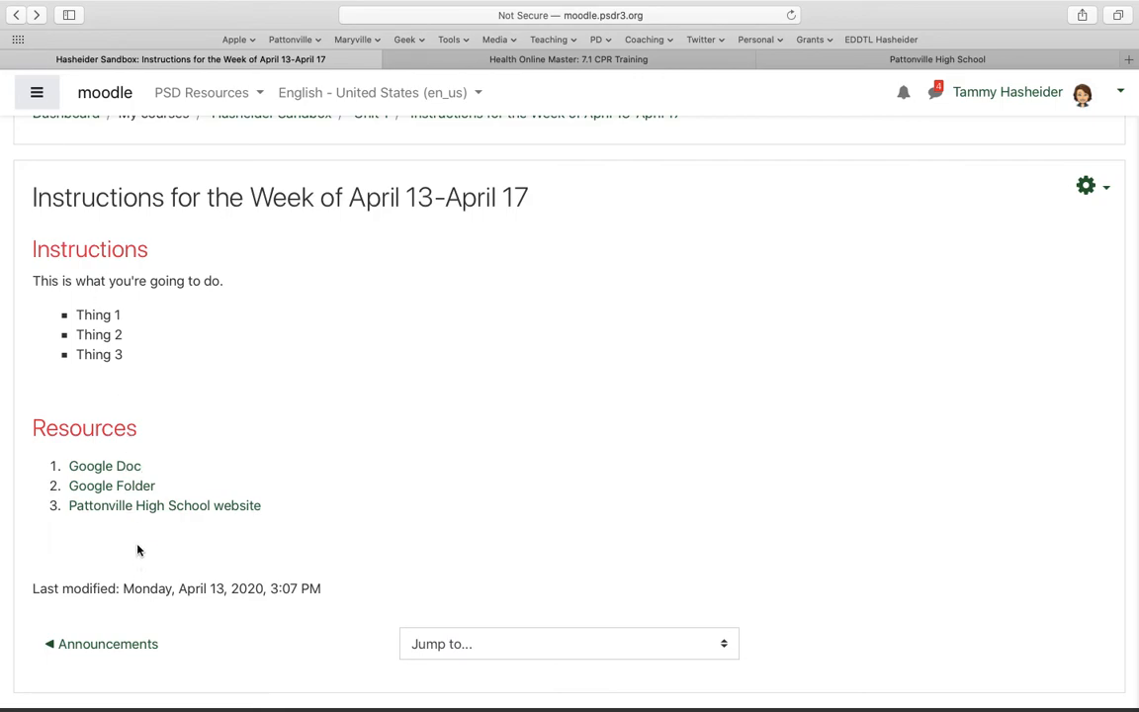
scroll(137, 549, "up", 2)
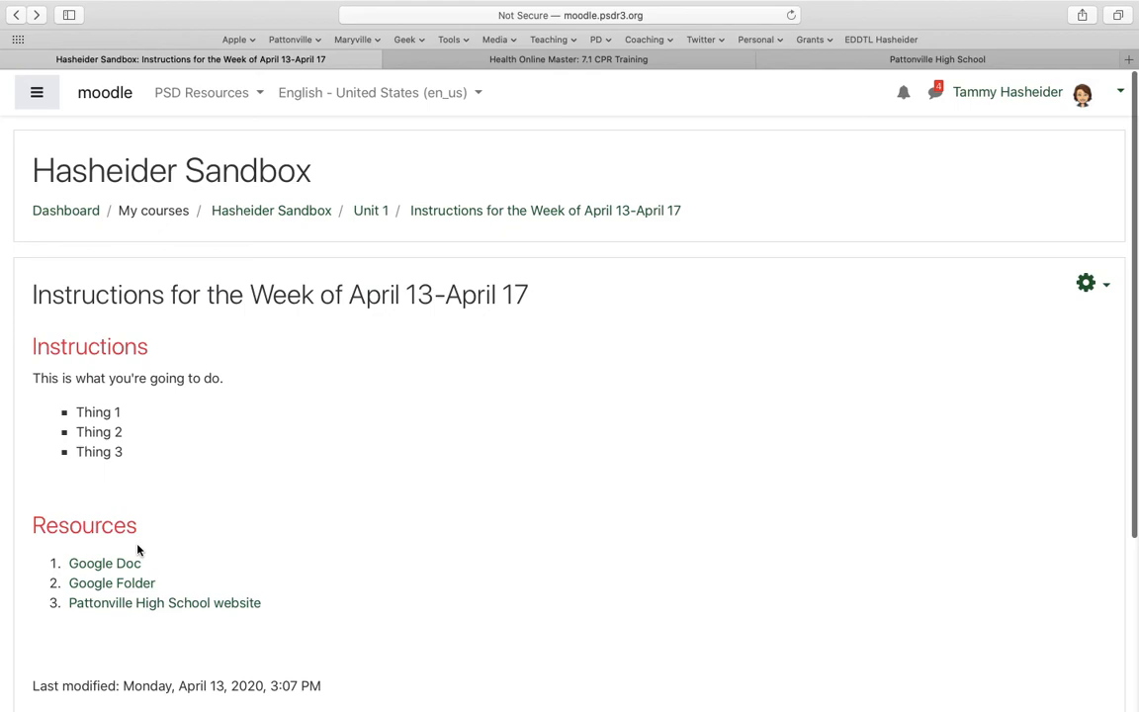
scroll(137, 550, "down", 2)
scroll(138, 547, "up", 2)
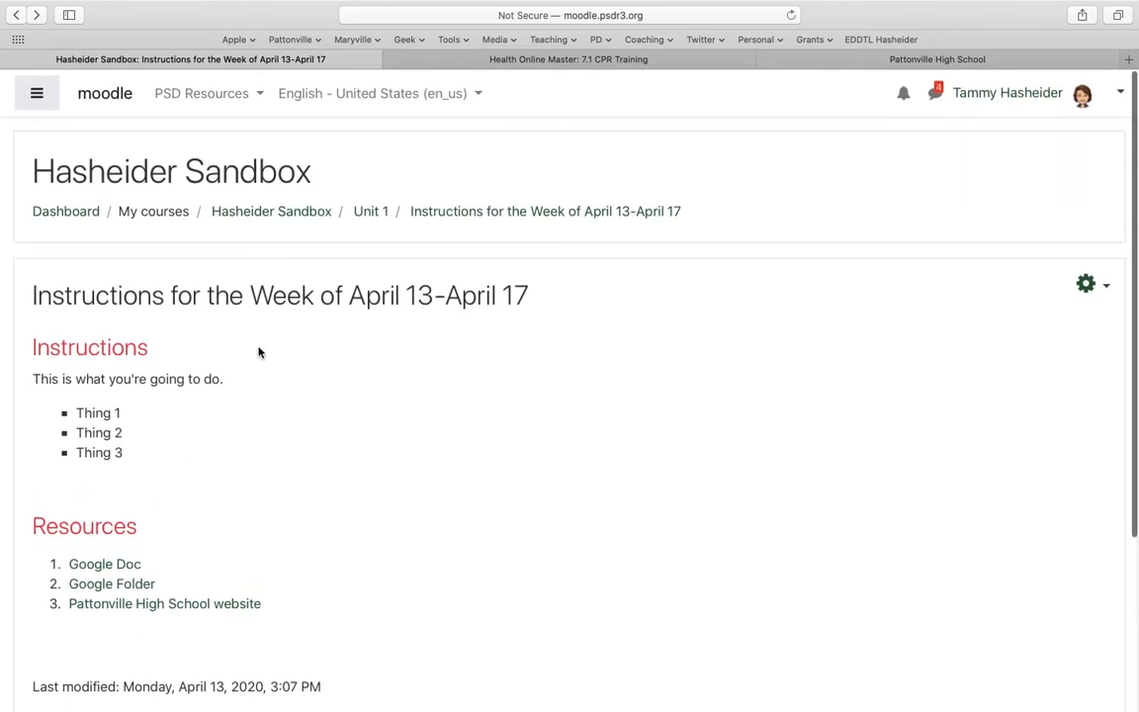
left_click(259, 210)
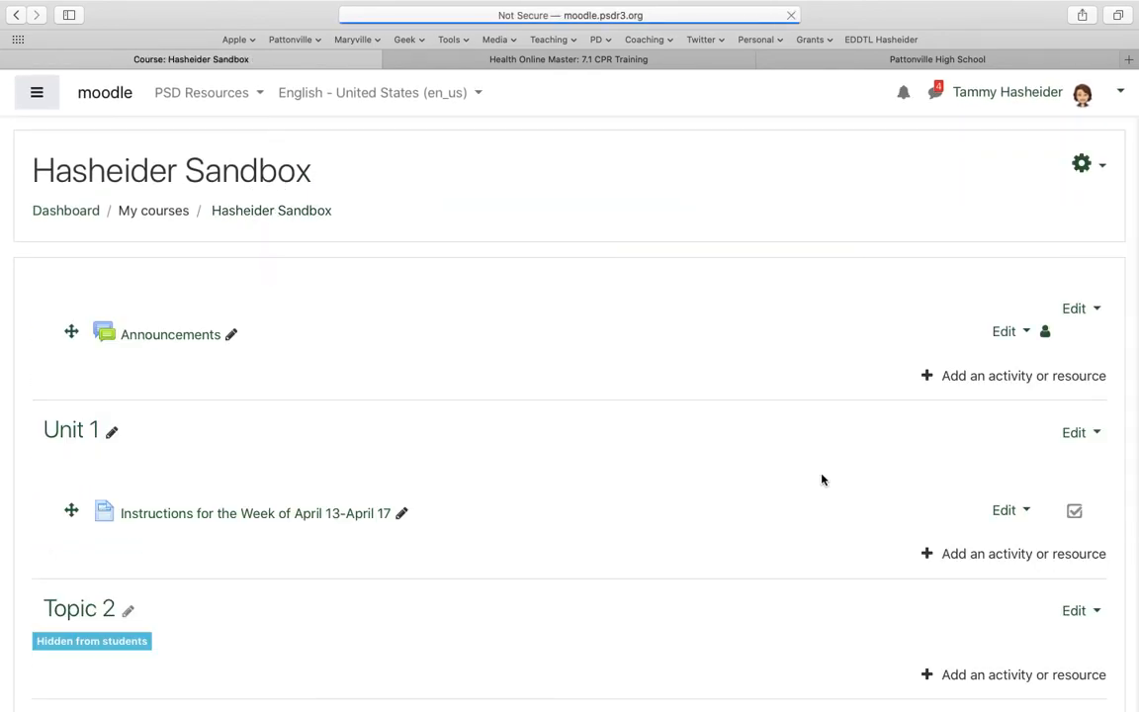
Start adding a new Label resource to Unit 1
left_click(959, 457)
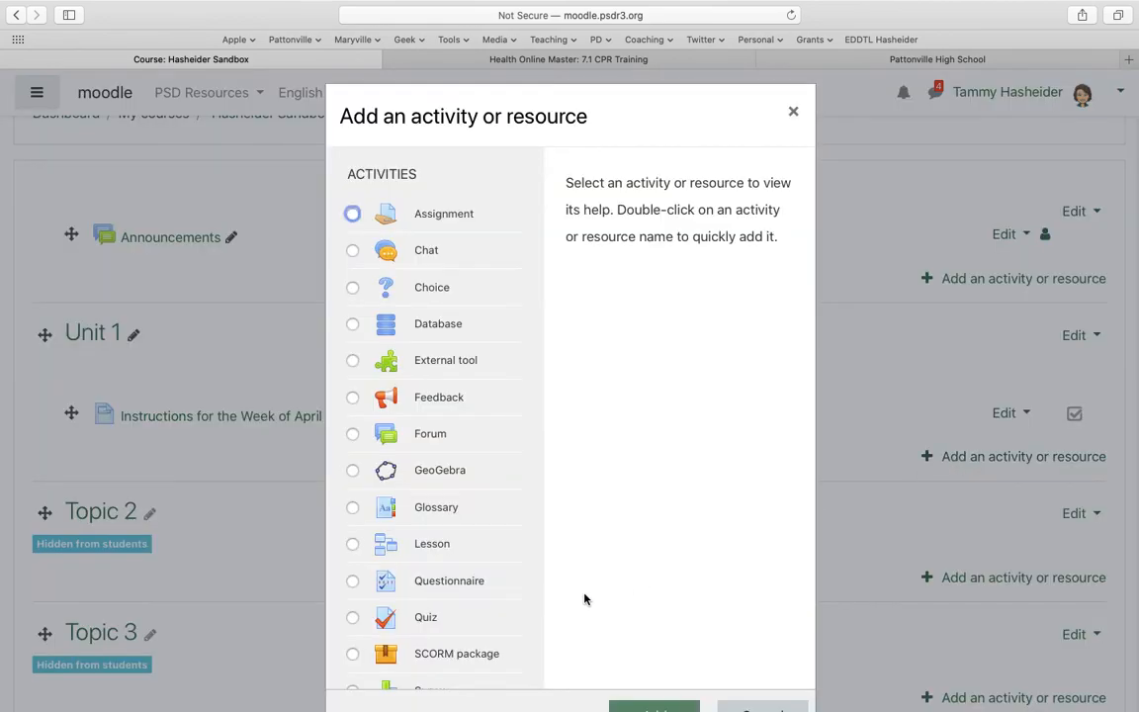
scroll(584, 599, "down", 3)
scroll(432, 379, "down", 5)
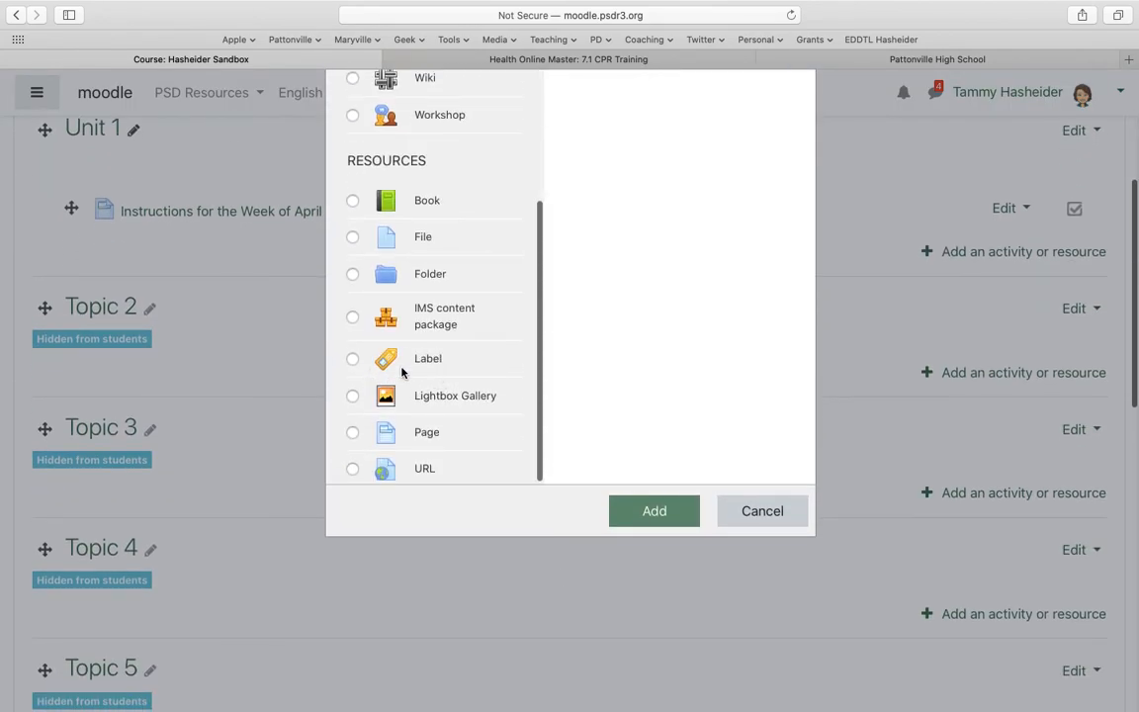
left_click(352, 360)
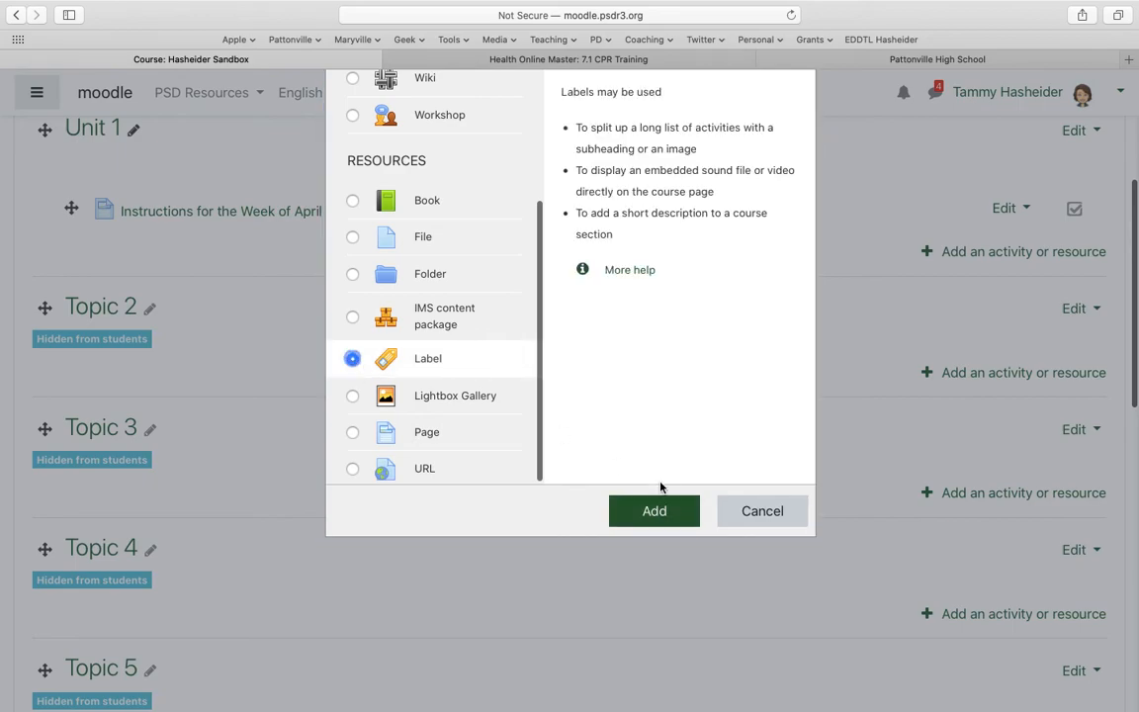
left_click(654, 510)
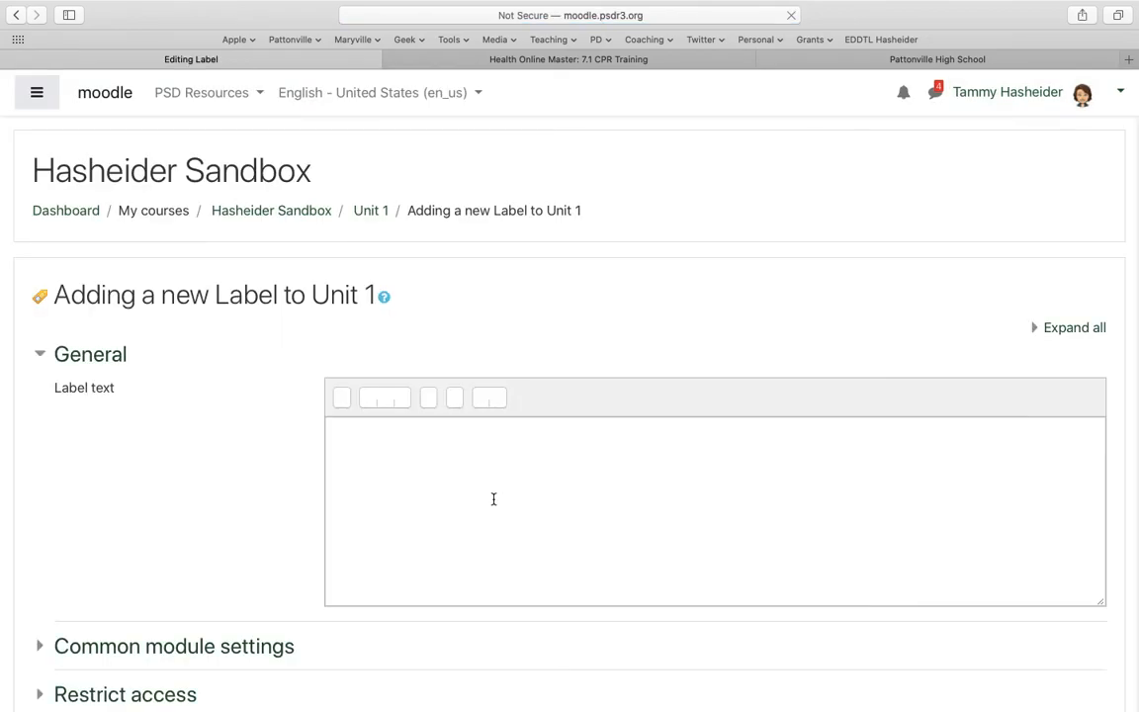
Enter "This is text from a label." as the label text, then save and return to the course
left_click(494, 497)
type("This is a")
key("BackSpace")
type("text from a label.")
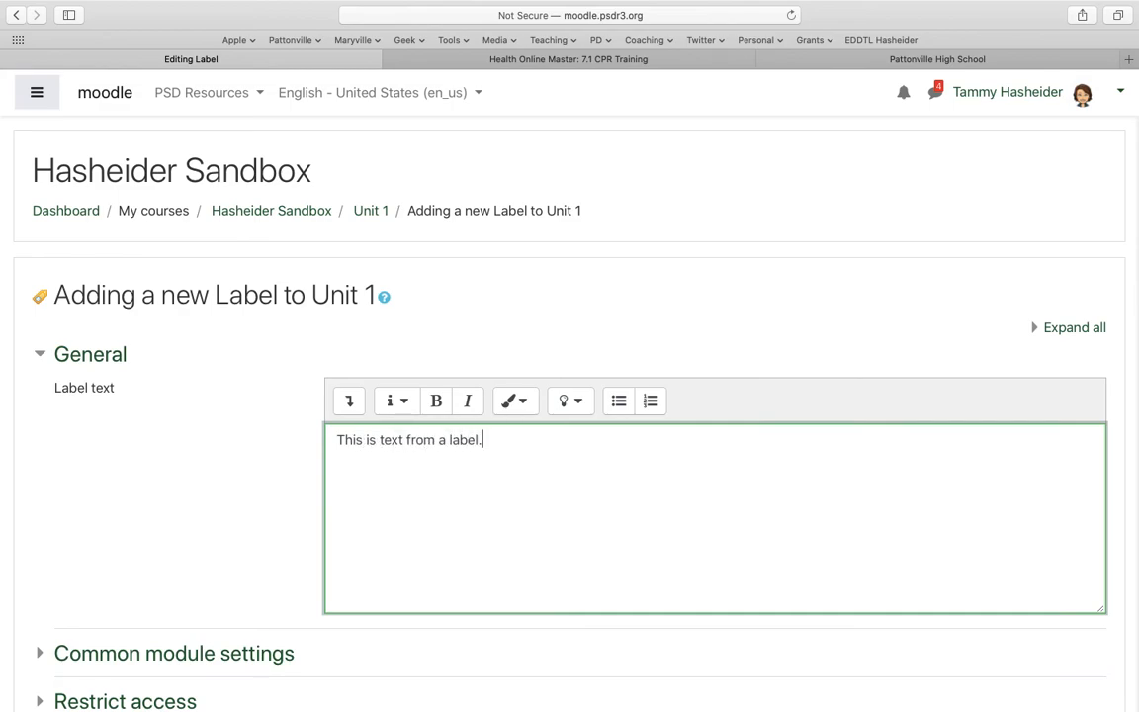
scroll(518, 645, "down", 5)
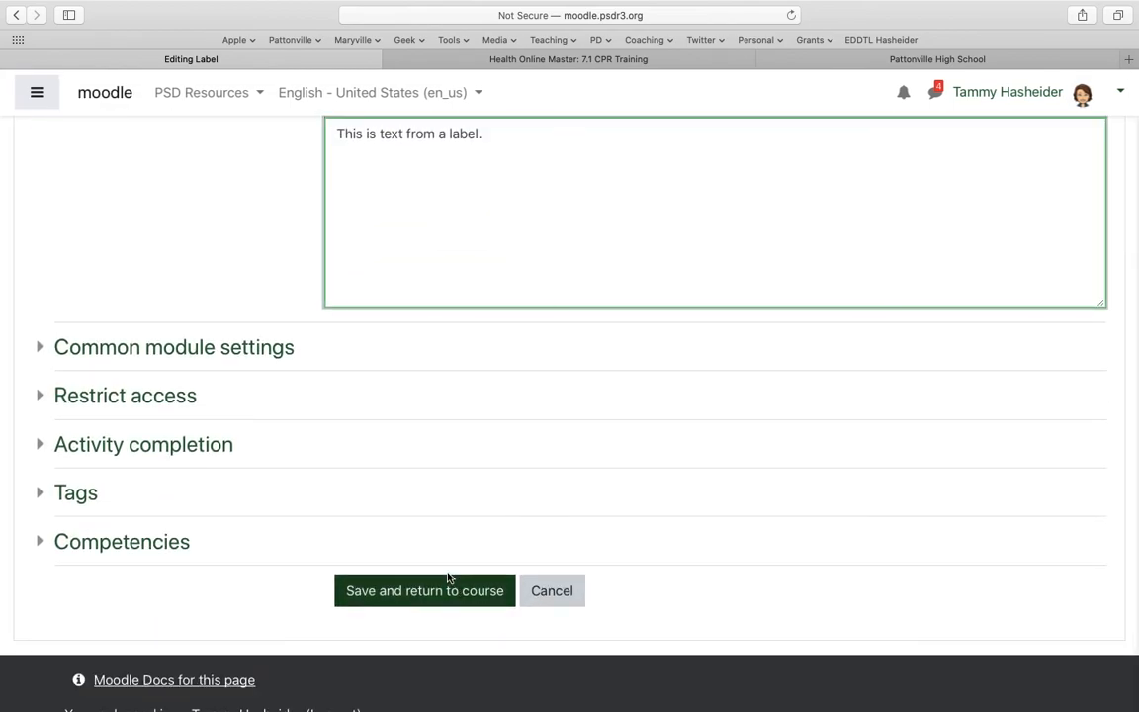
left_click(450, 600)
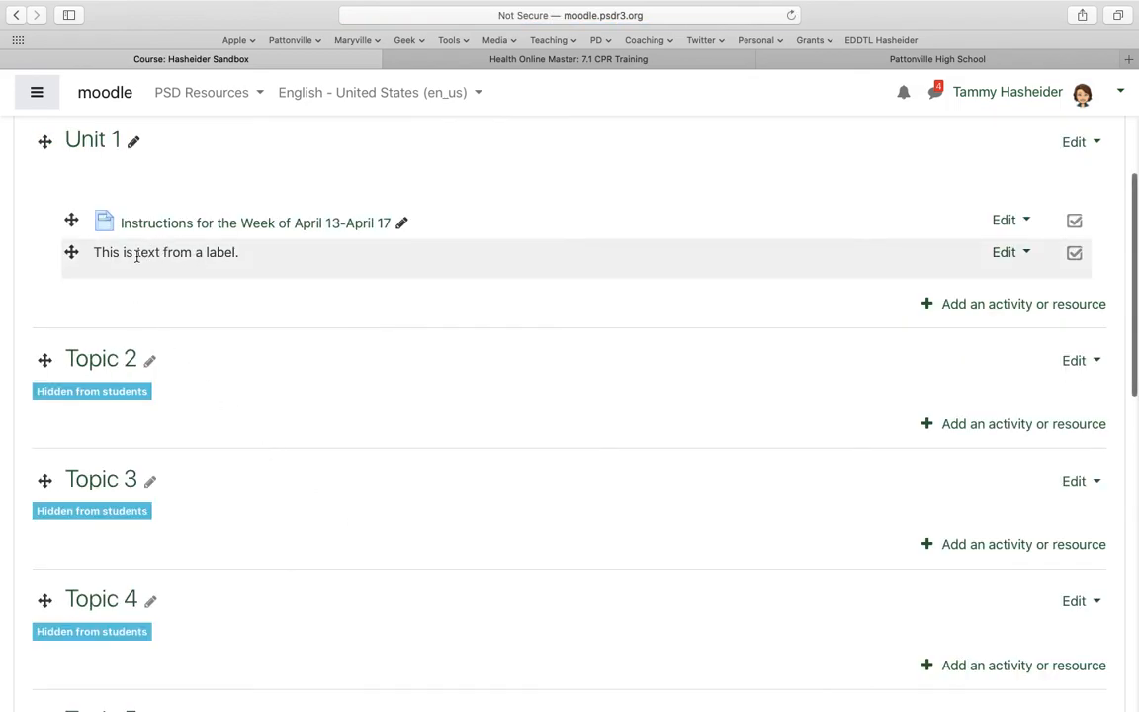
Move the new label above "Instructions for the Week of April 13-April 17" in Unit 1
scroll(86, 307, "up", 1)
left_click_drag(68, 300, 63, 250)
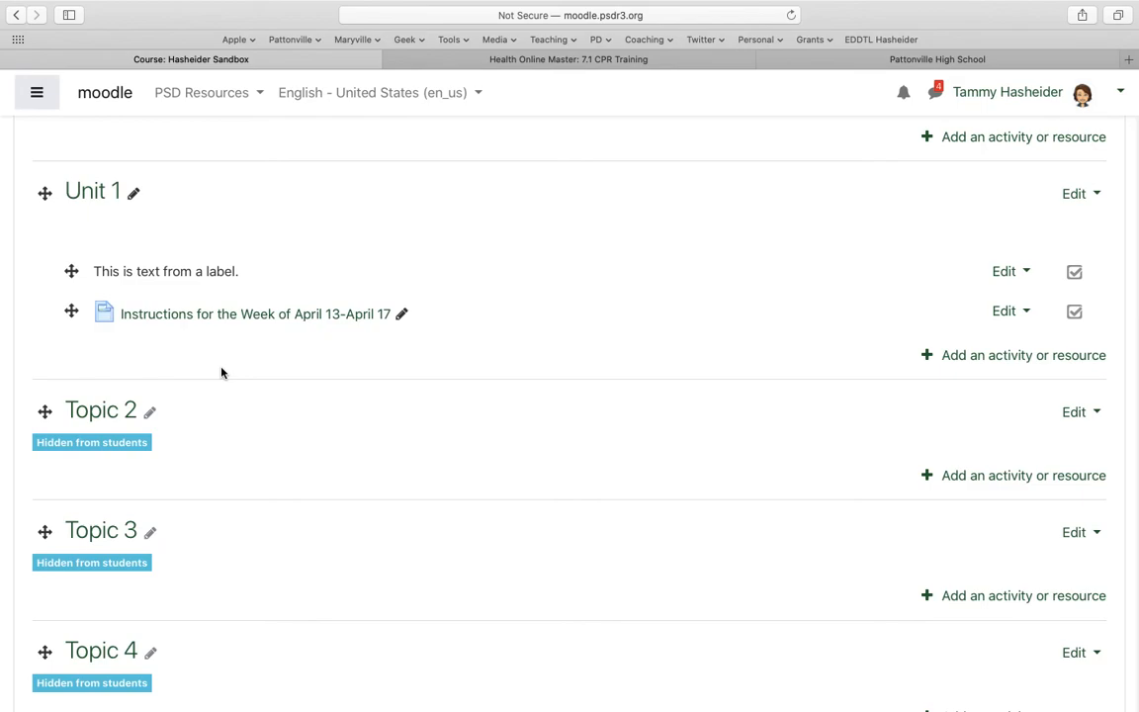
Start a new Assignment activity in Unit 1 and name it "Assignment 1"
scroll(221, 372, "up", 4)
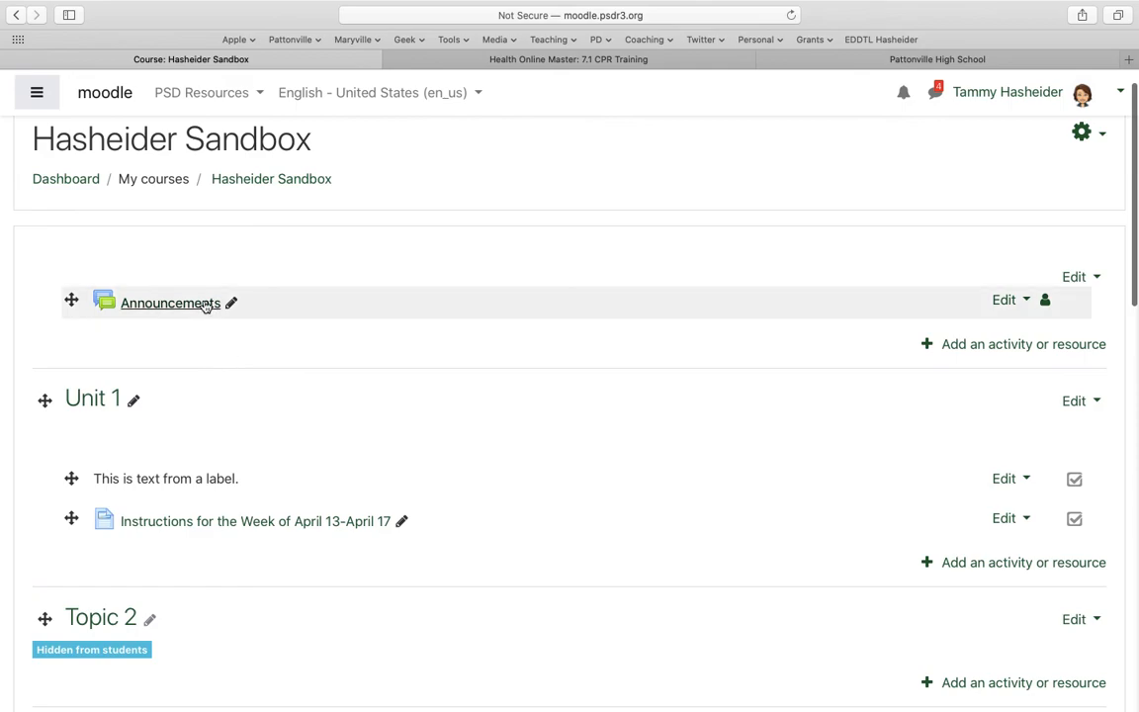
left_click(967, 572)
left_click(351, 214)
scroll(583, 391, "down", 1)
left_click(631, 708)
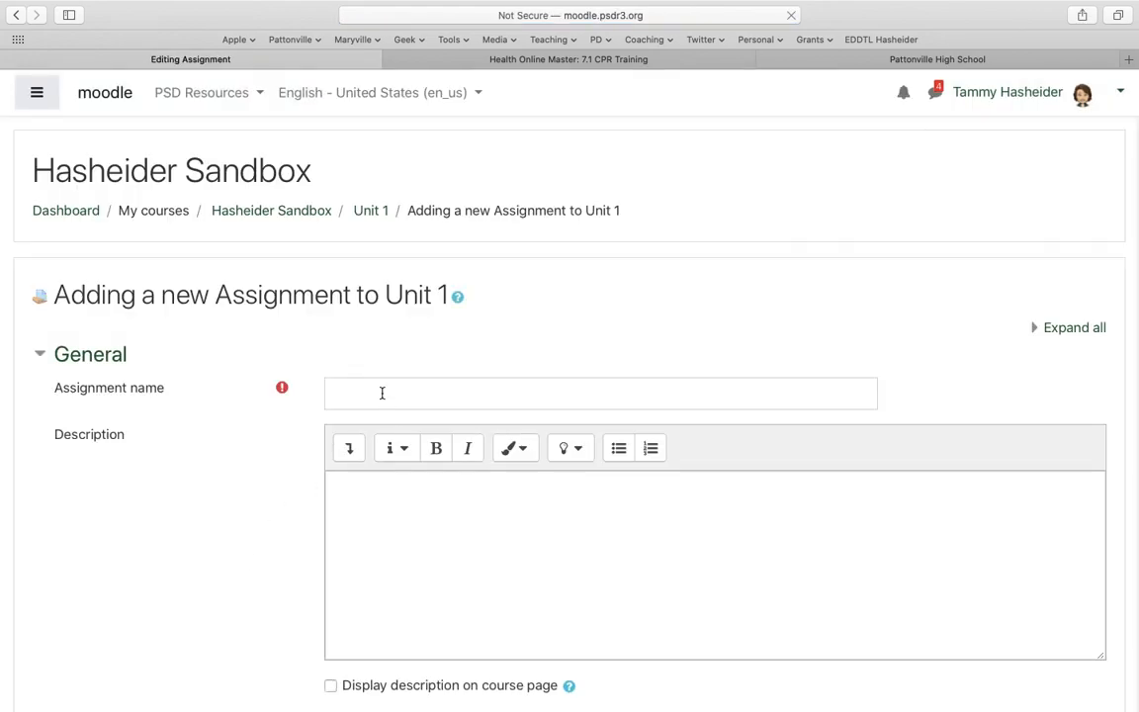
left_click(380, 391)
type("Assignment 1")
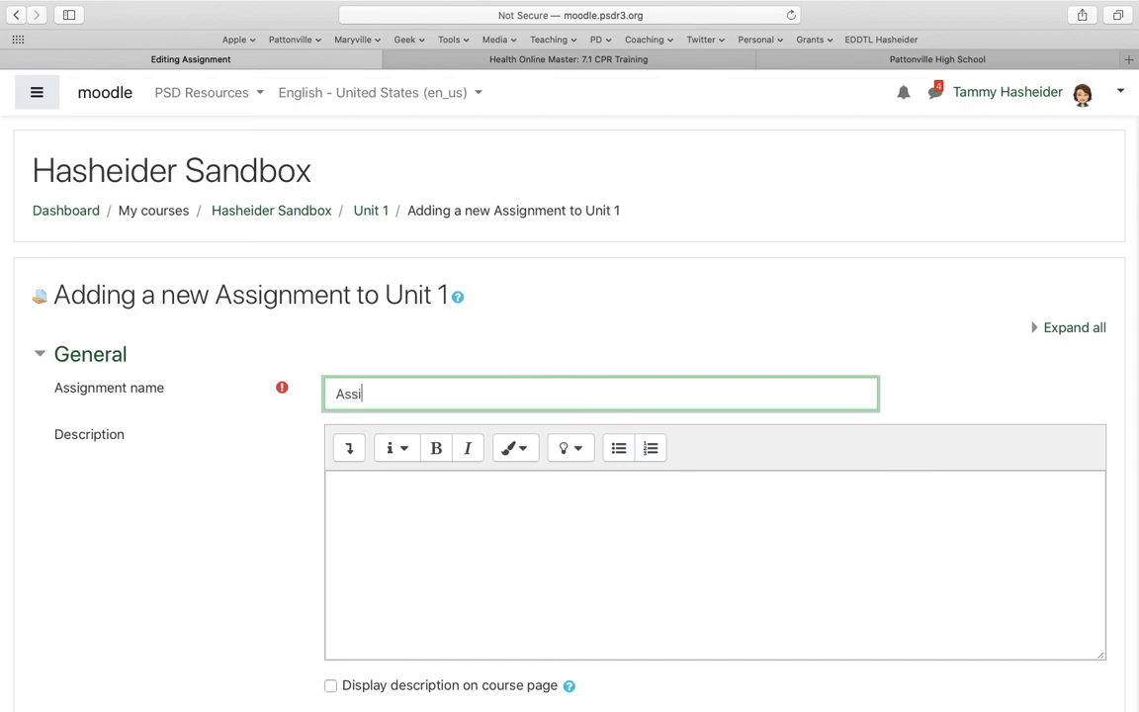
Fill the assignment description with "Instructions:" and "Resources:" lines, followed by placeholder text ";asdihf;ahg;ahg" and "a;sf;alsdhfgl" respectively
left_click(425, 541)
scroll(425, 541, "down", 5)
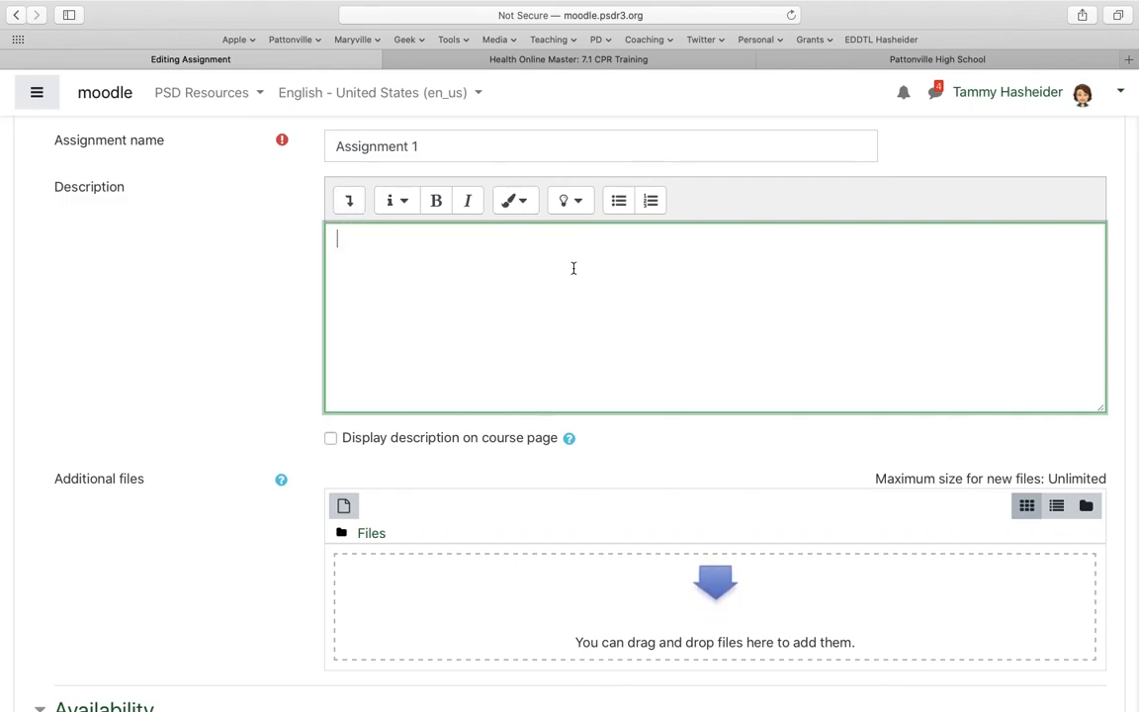
type("Insru")
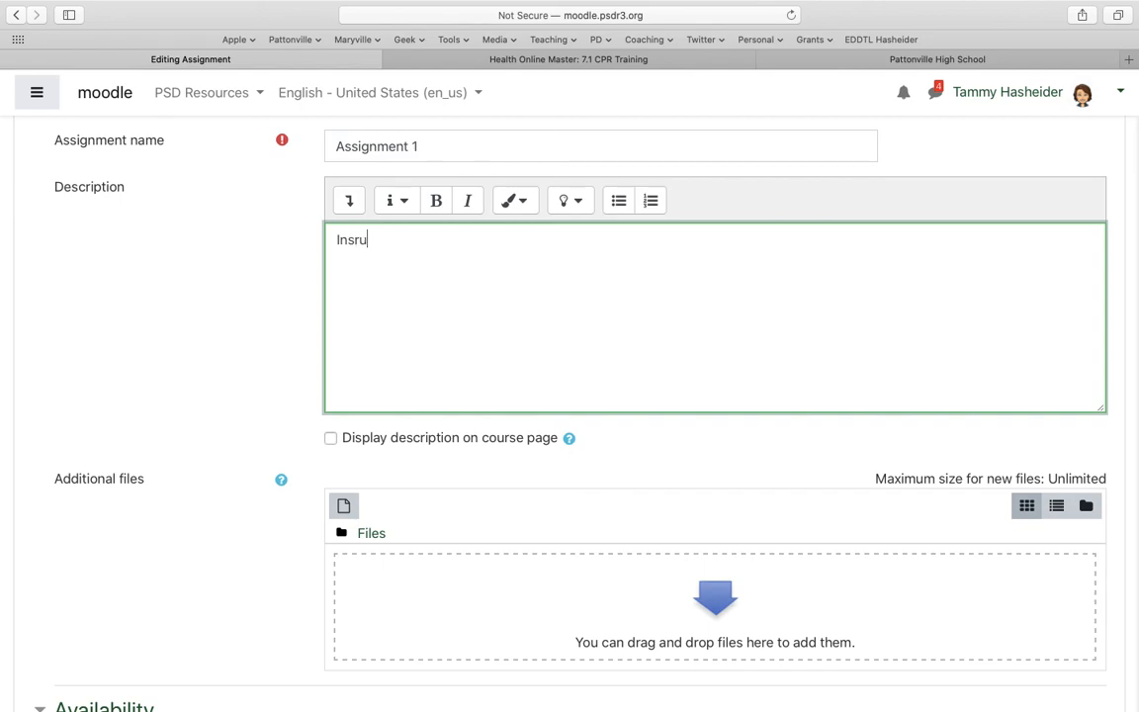
type("uction")
type(";asdihf;ahg;ahg")
key("Return")
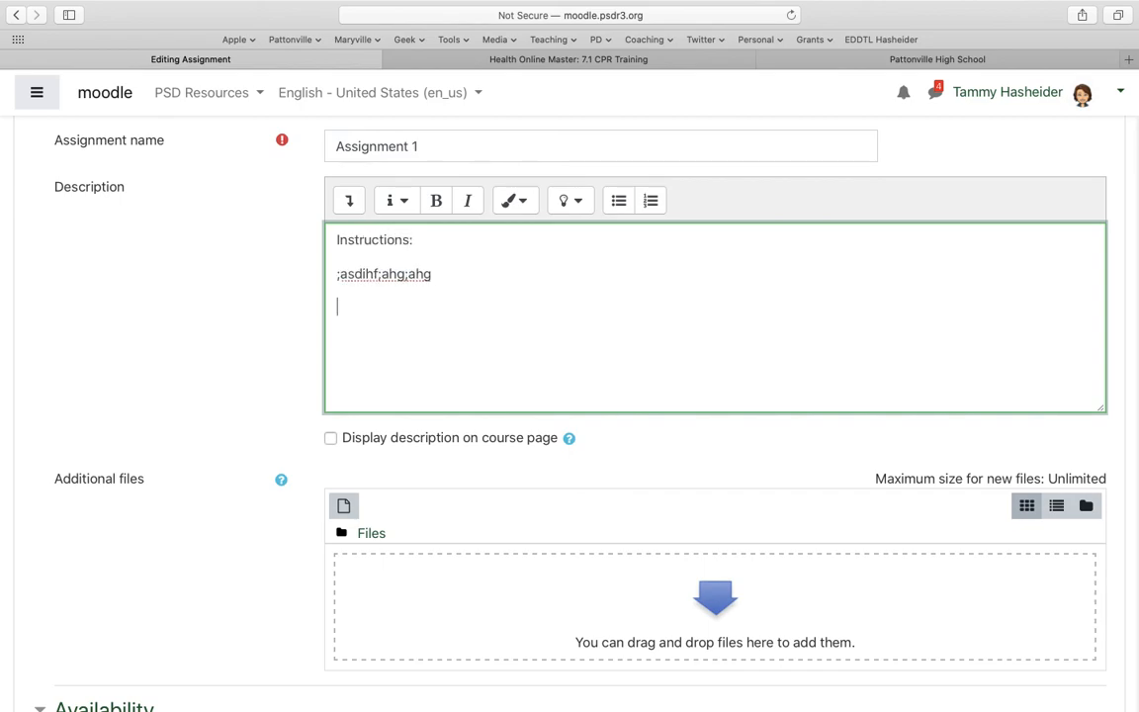
type("Resources: ")
type("a;sf;alsdhfgl")
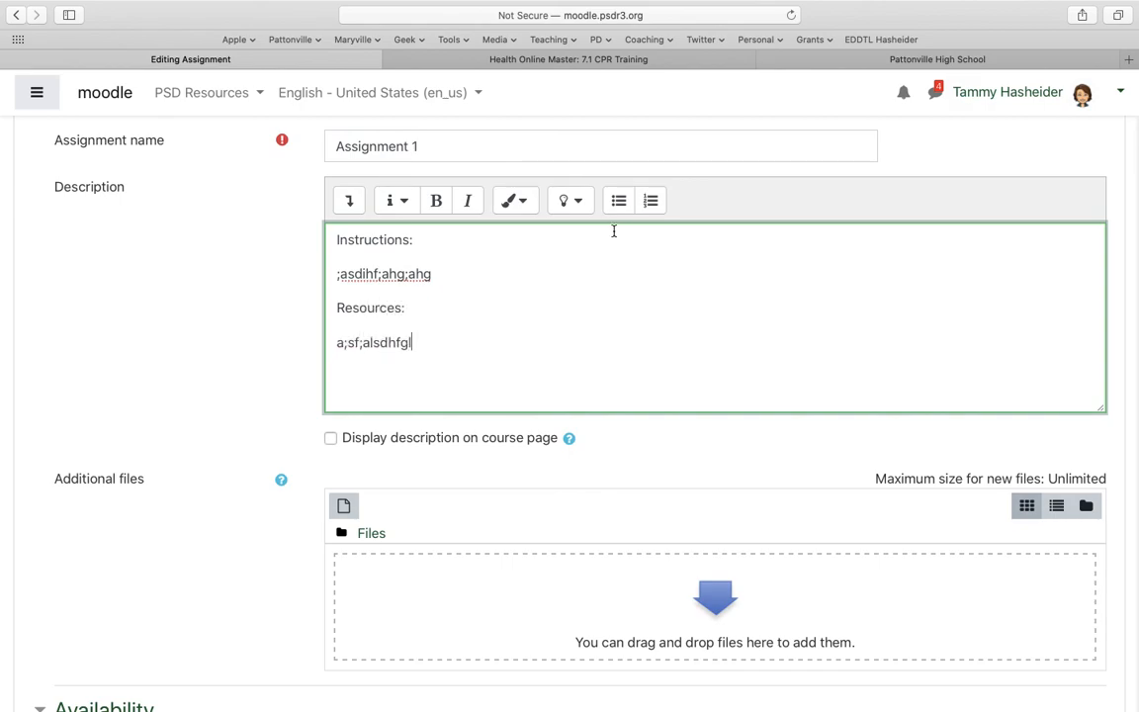
Format the "Instructions:" and "Resources:" lines in the assignment description as headings
left_click_drag(405, 249, 308, 241)
left_click(397, 202)
left_click(402, 254)
left_click_drag(419, 339, 311, 338)
left_click_drag(408, 304, 301, 302)
triple_click(376, 299)
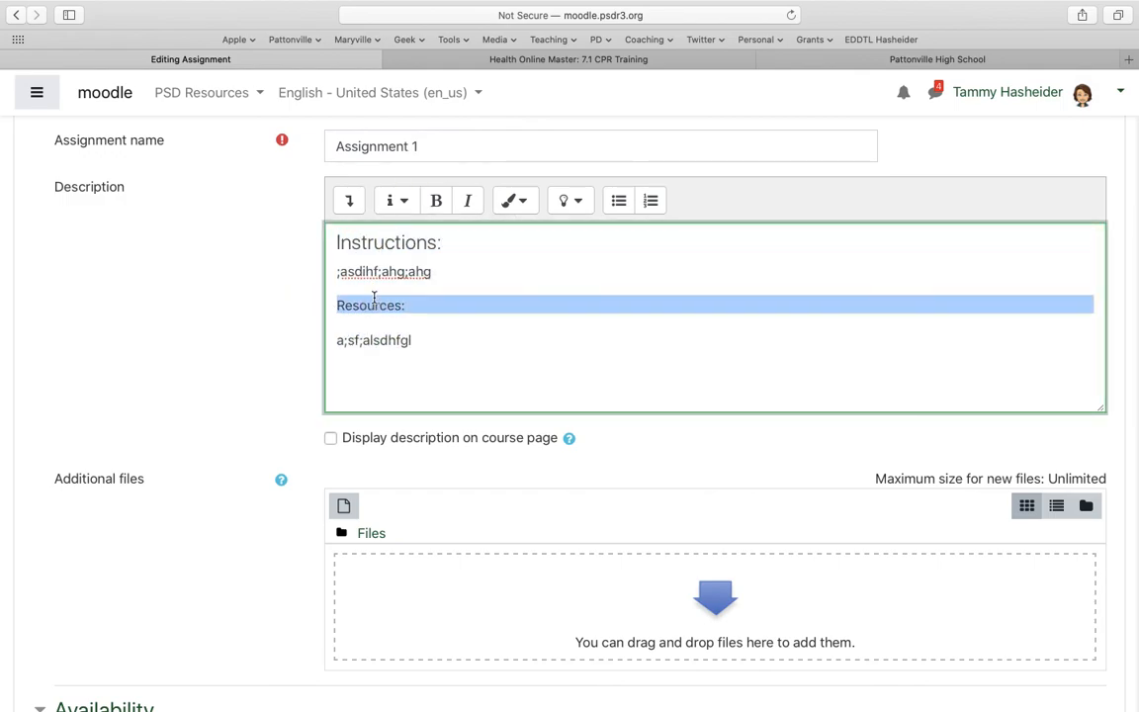
left_click(396, 202)
left_click(402, 252)
left_click(460, 364)
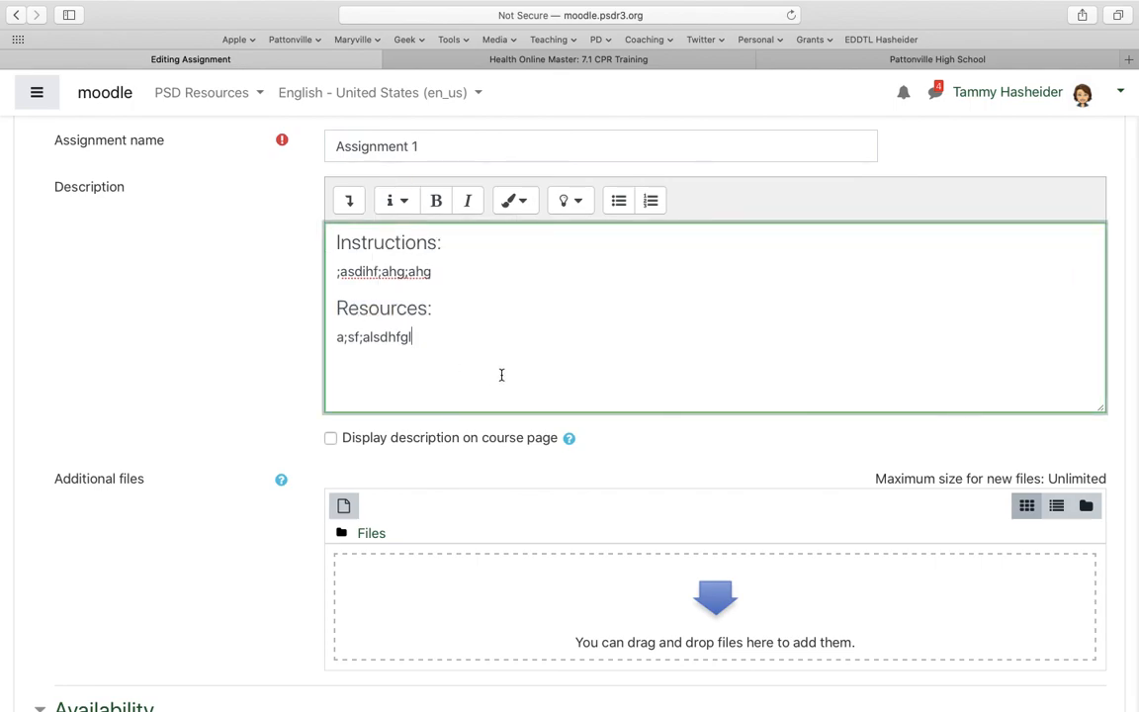
scroll(501, 374, "down", 20)
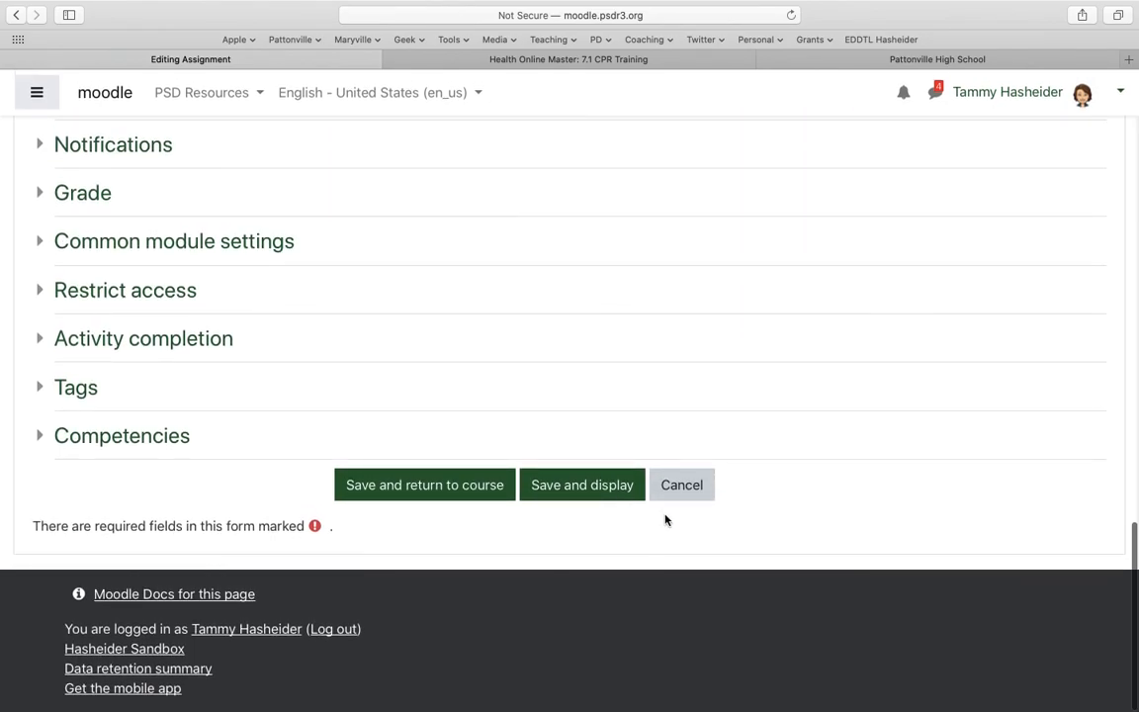